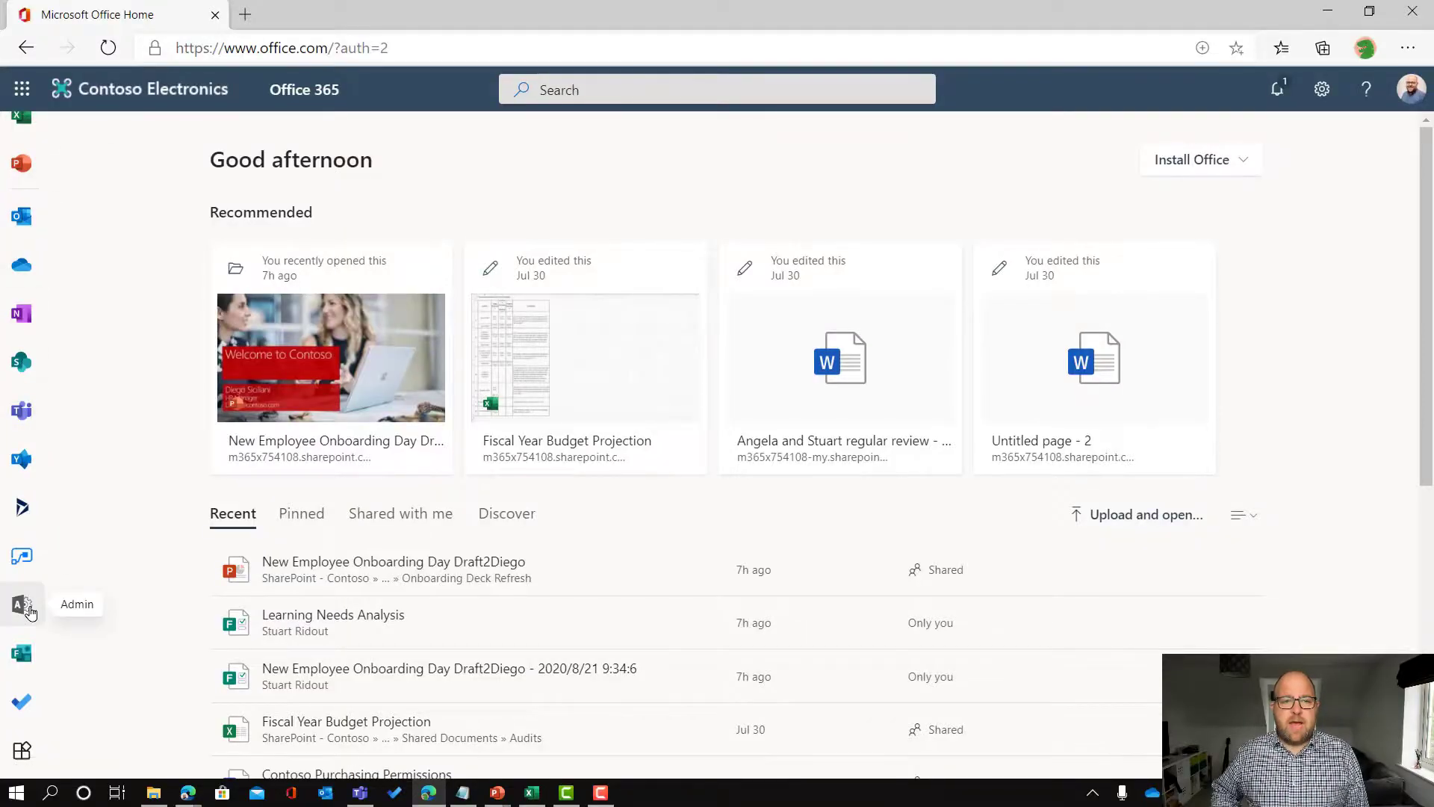
Step: Open the admin center's Message center under Health and view Planner syncing
click(19, 608)
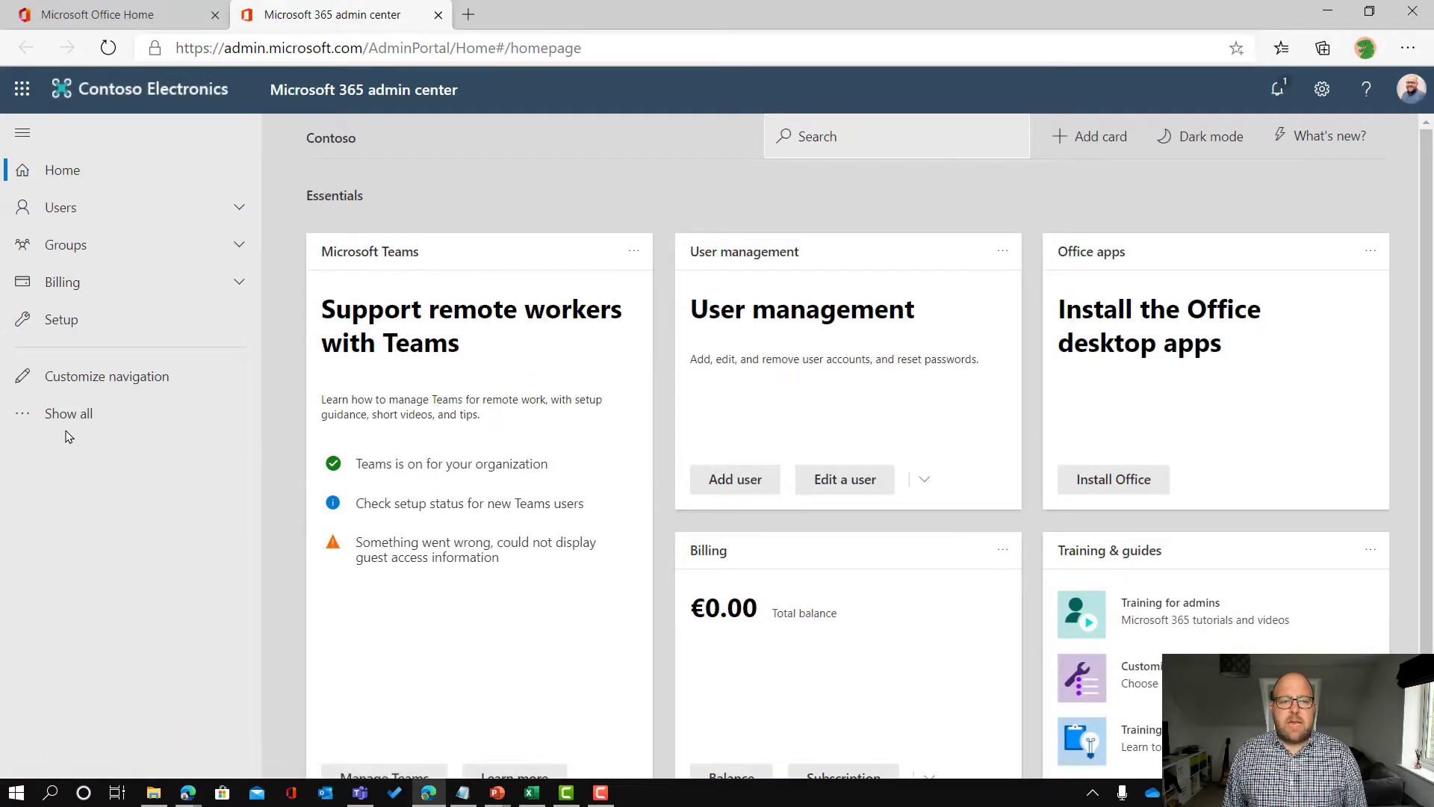
click(69, 415)
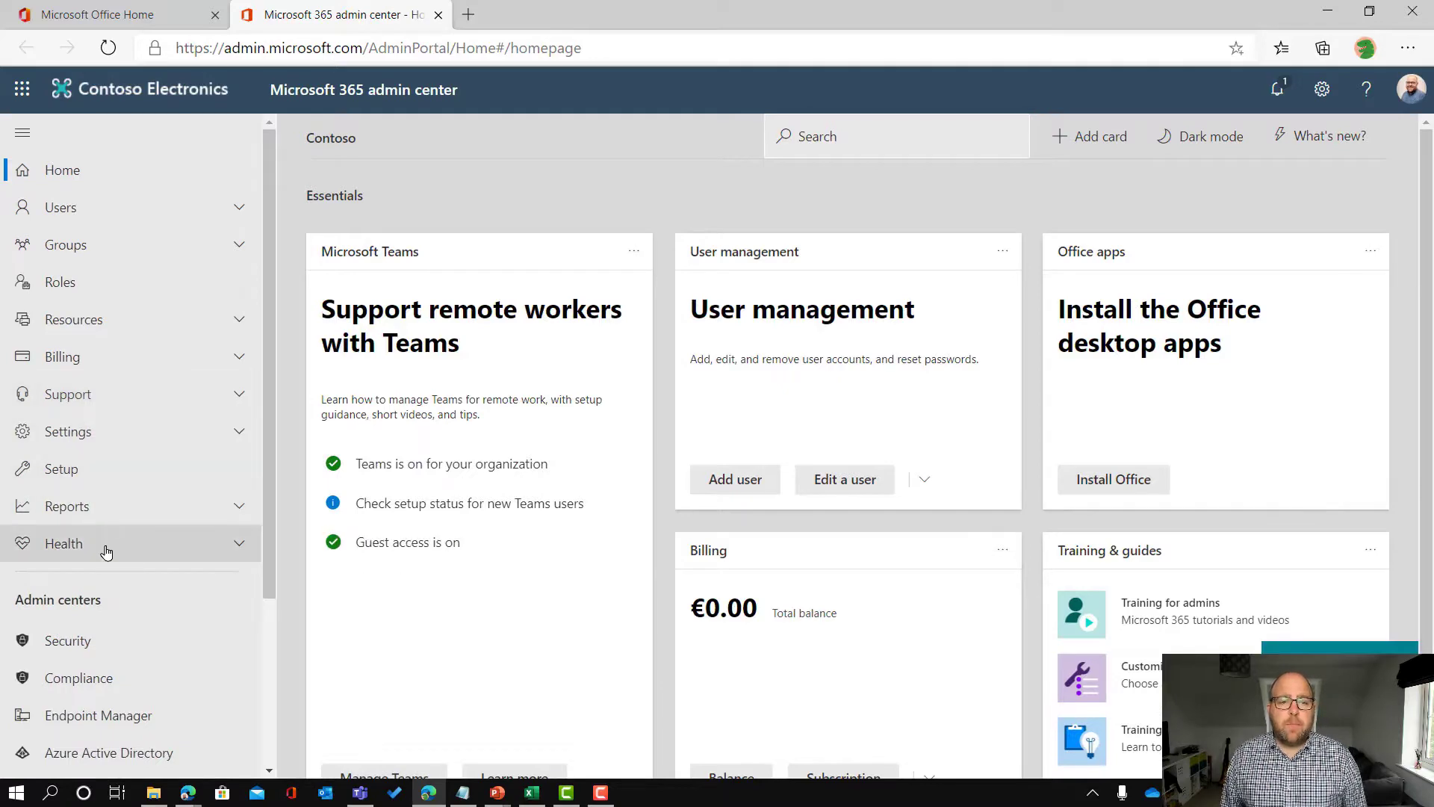
click(106, 552)
click(93, 606)
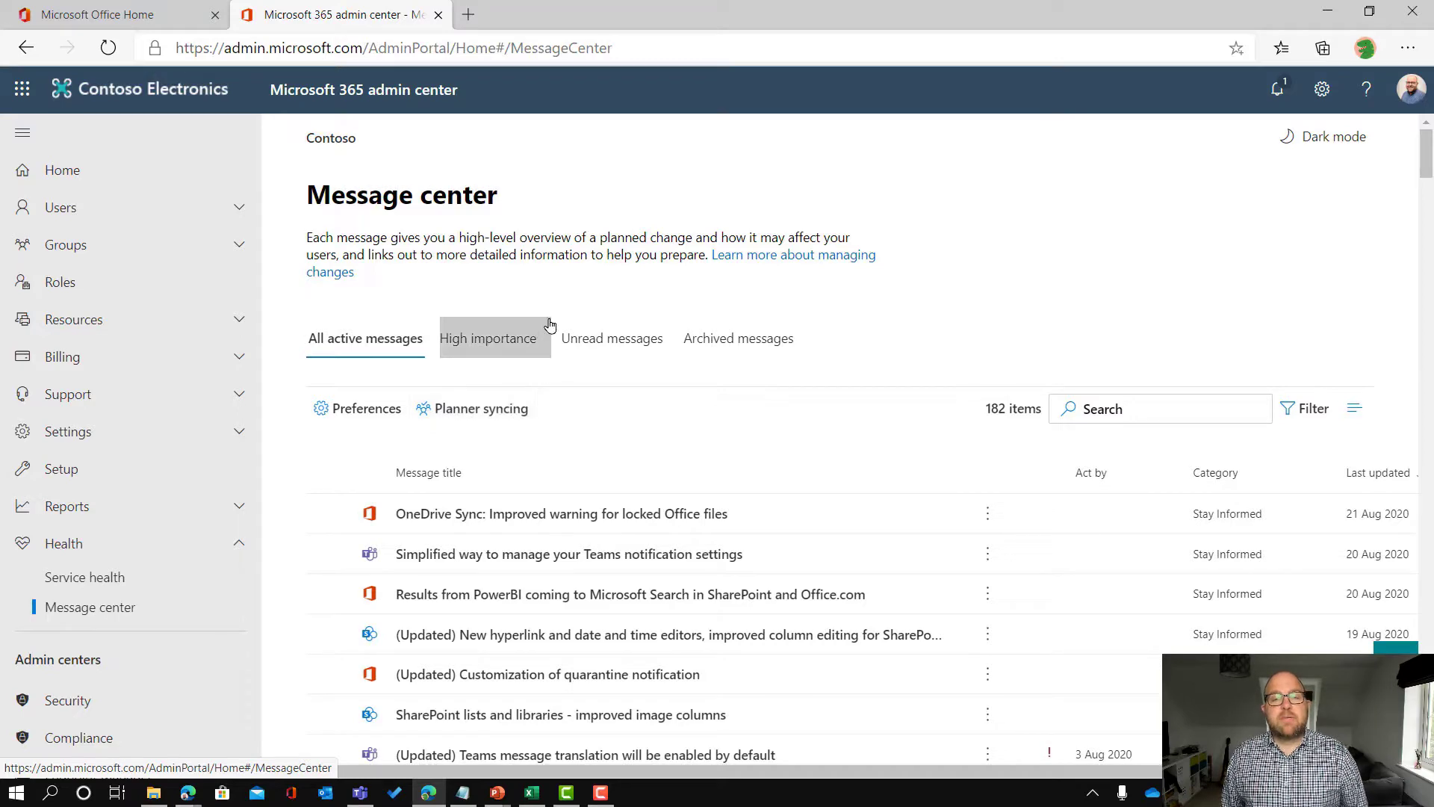
click(478, 409)
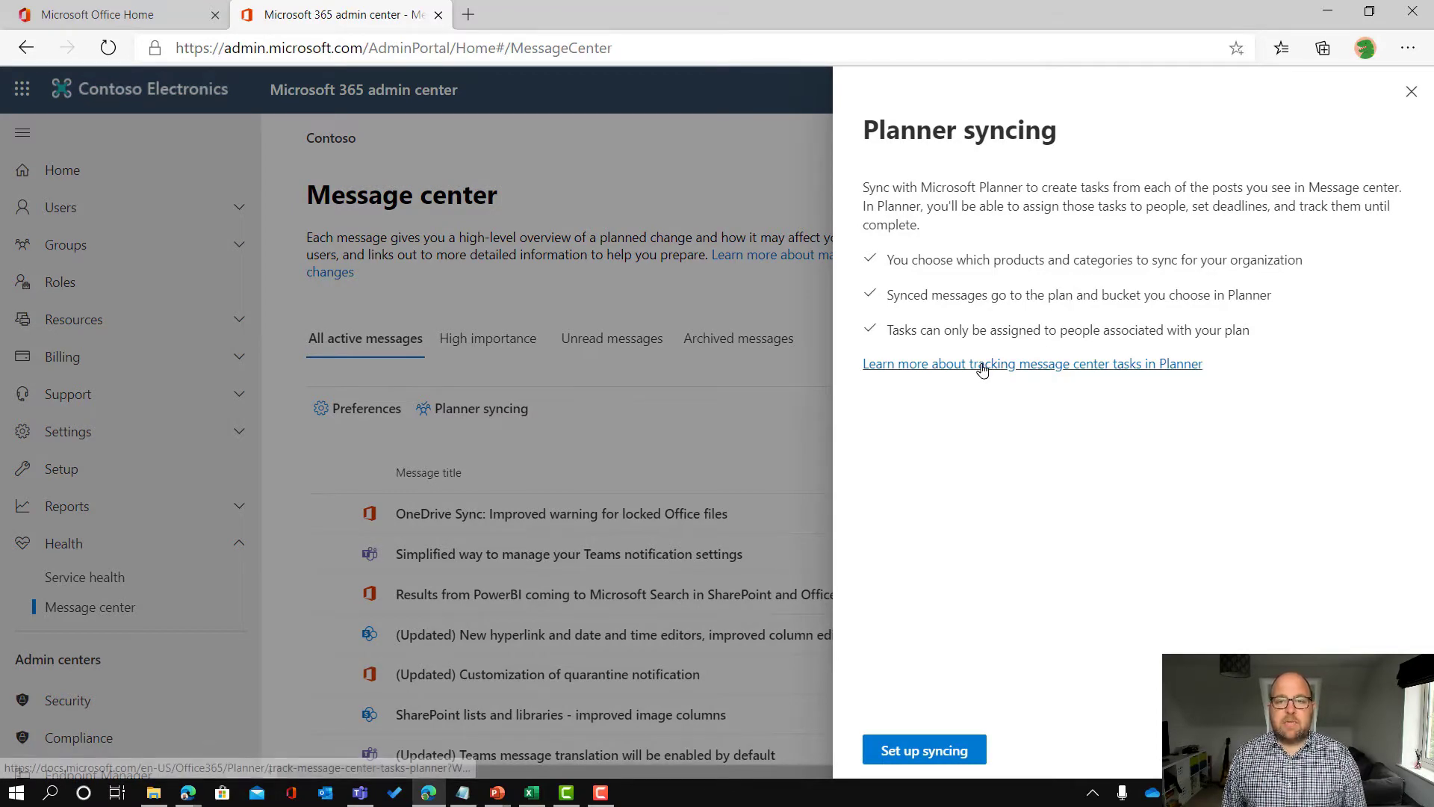
Step: Start syncing setup and choose to create a new plan in Planner
click(960, 756)
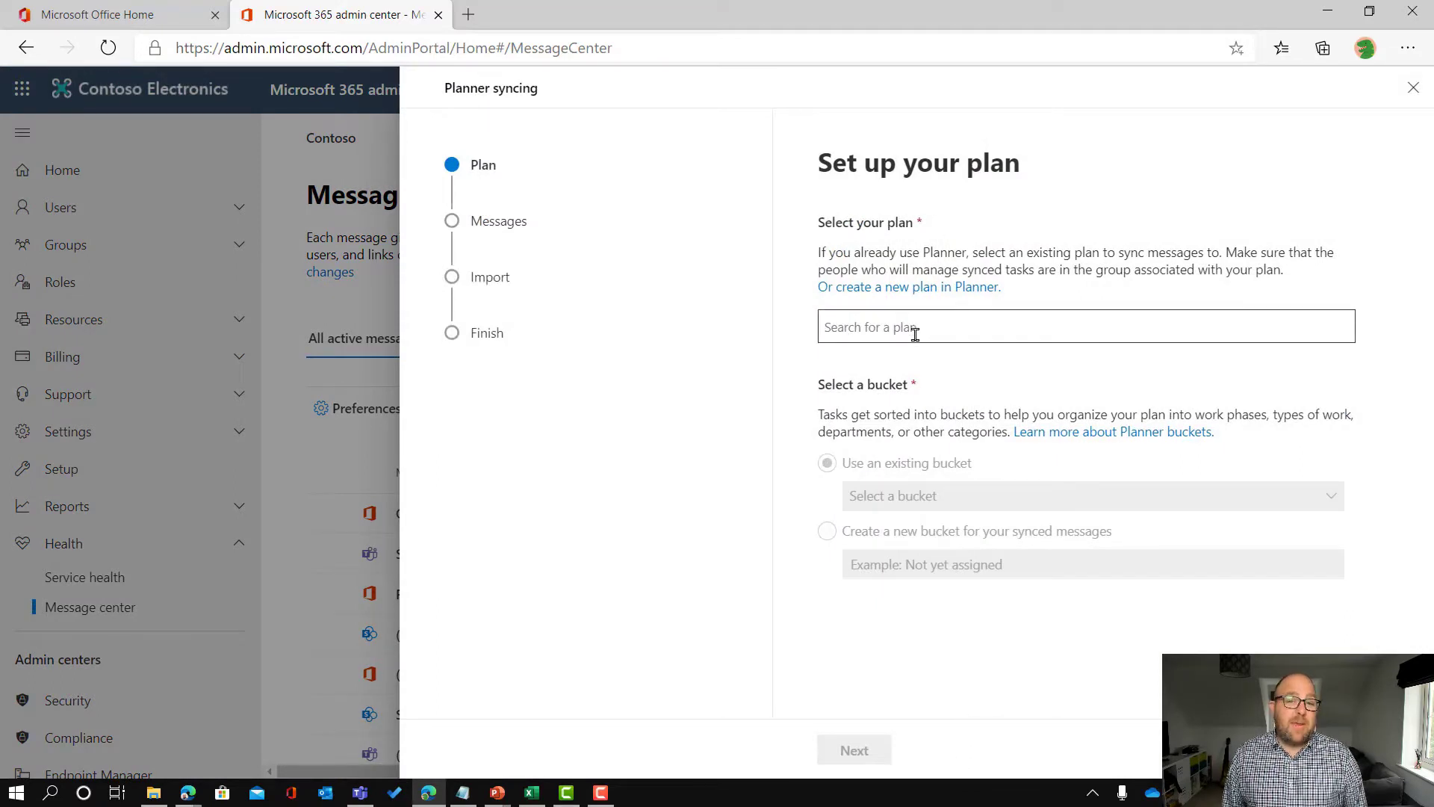
click(905, 288)
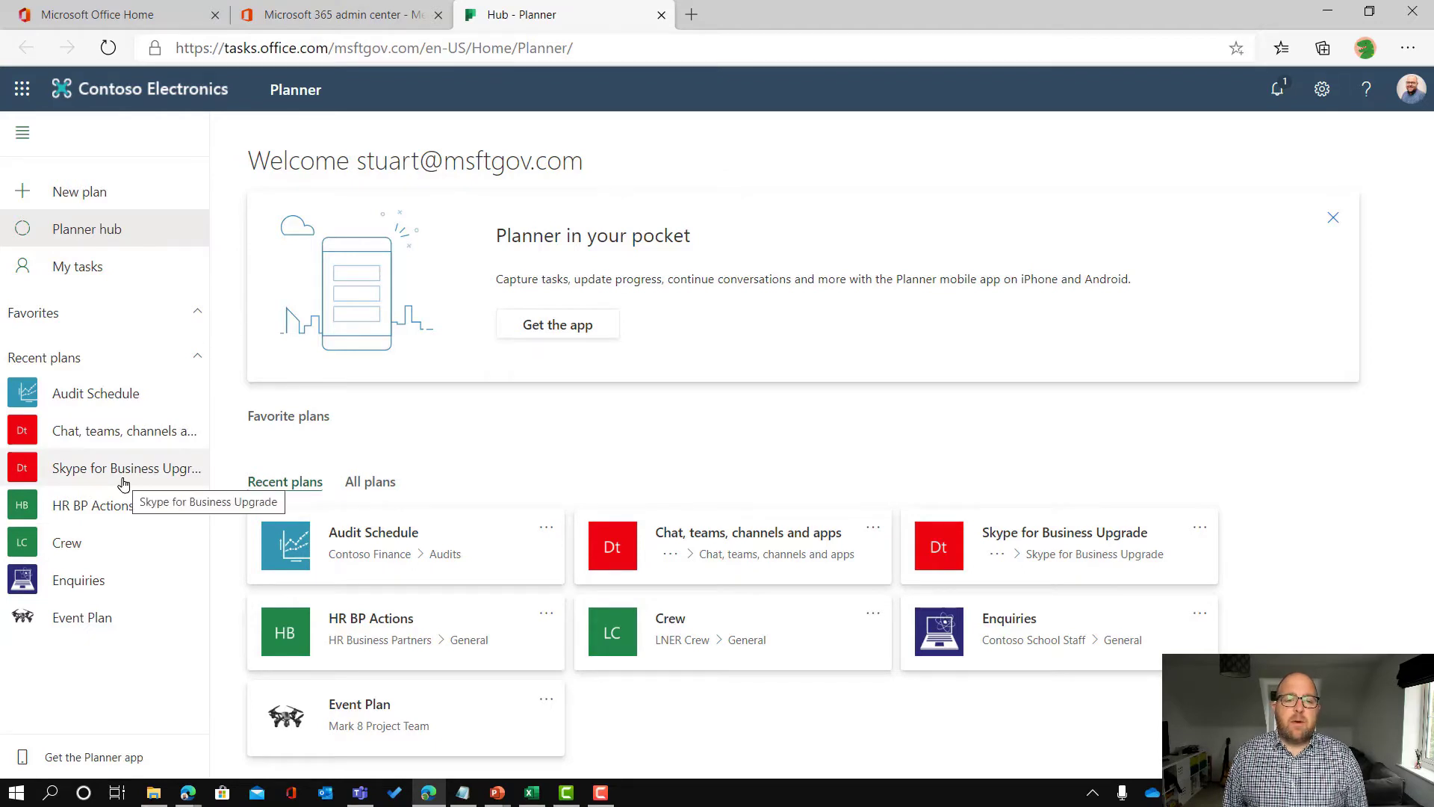
Step: Create a private Planner plan named 'Message Center Planning Board'
click(112, 195)
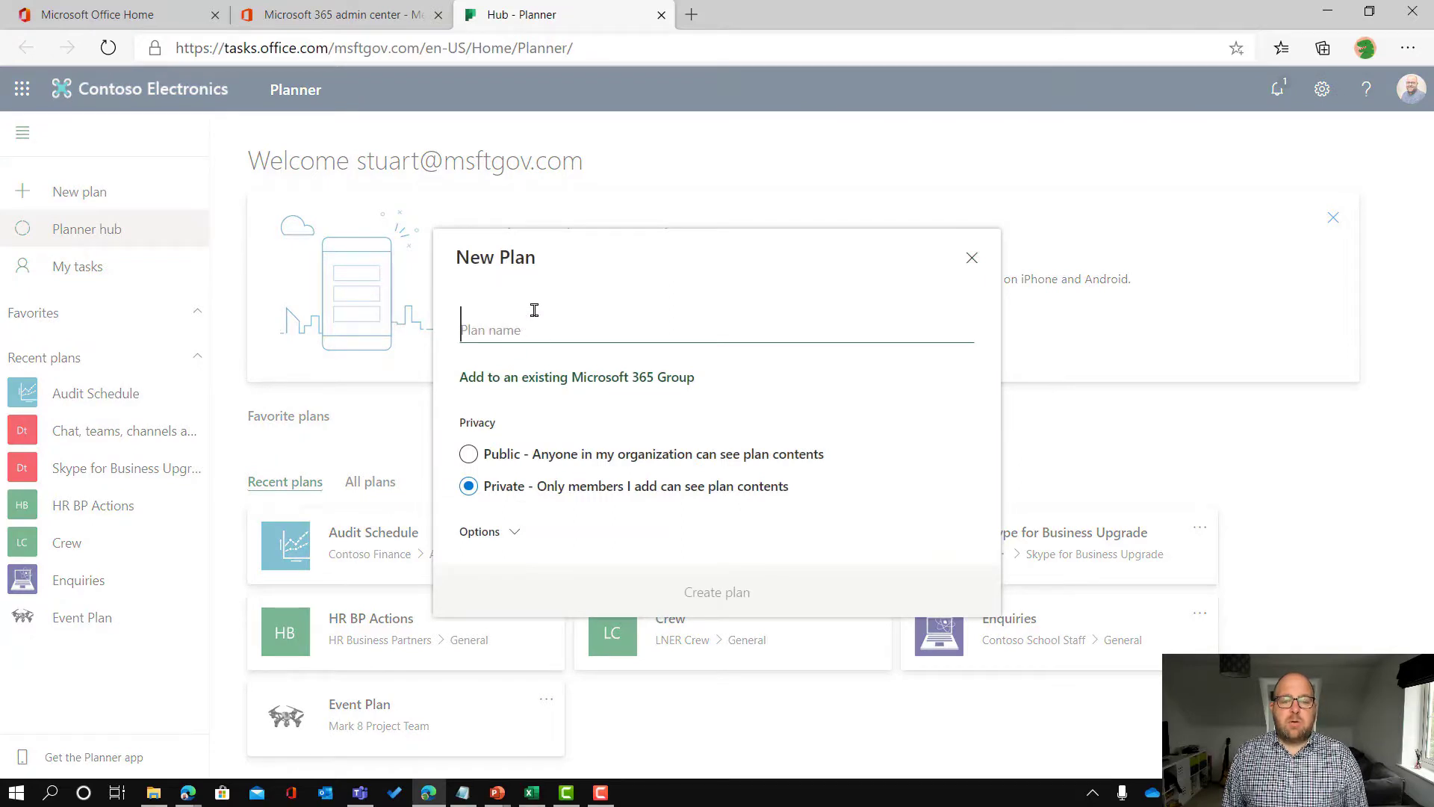
text(Me)
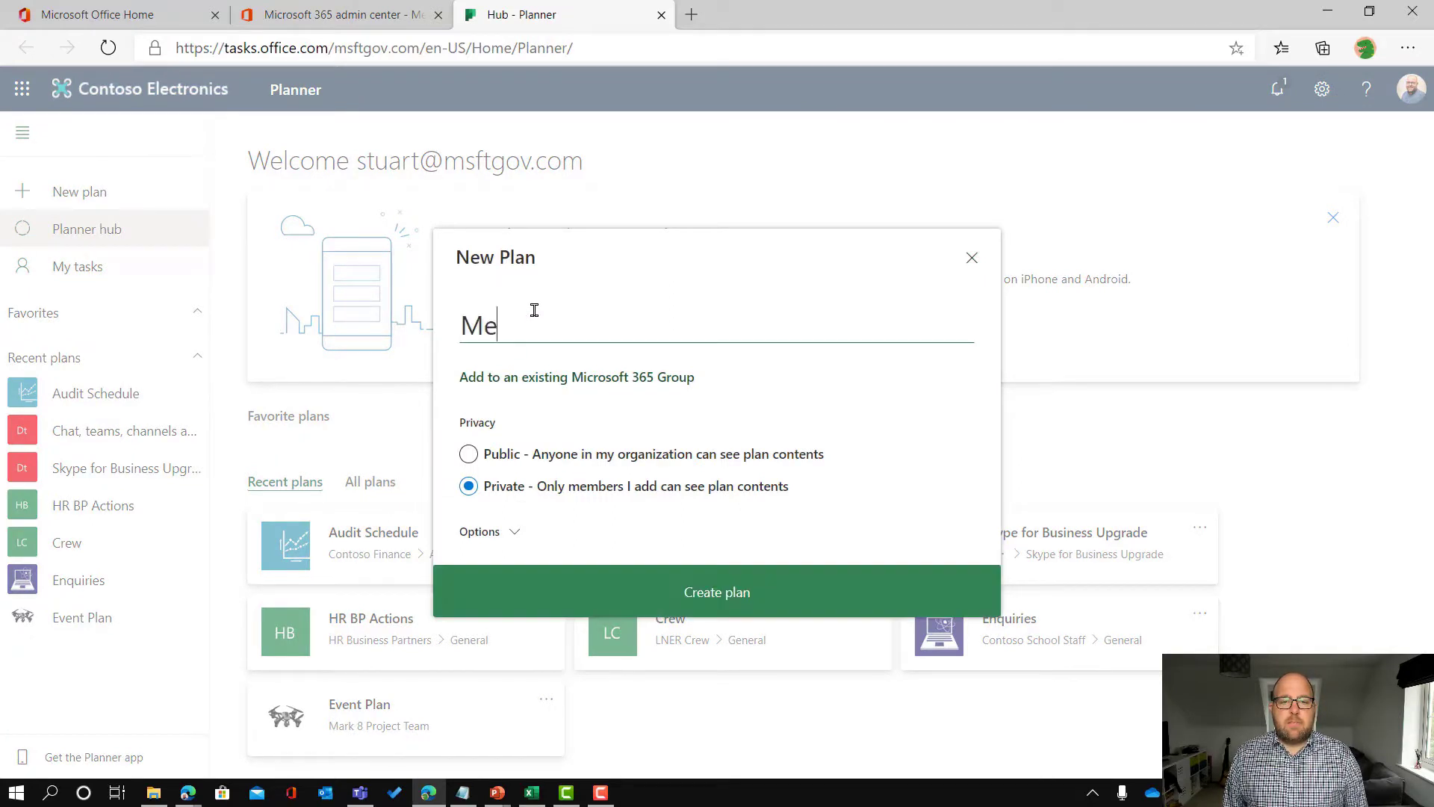
text(ssage Center Planning)
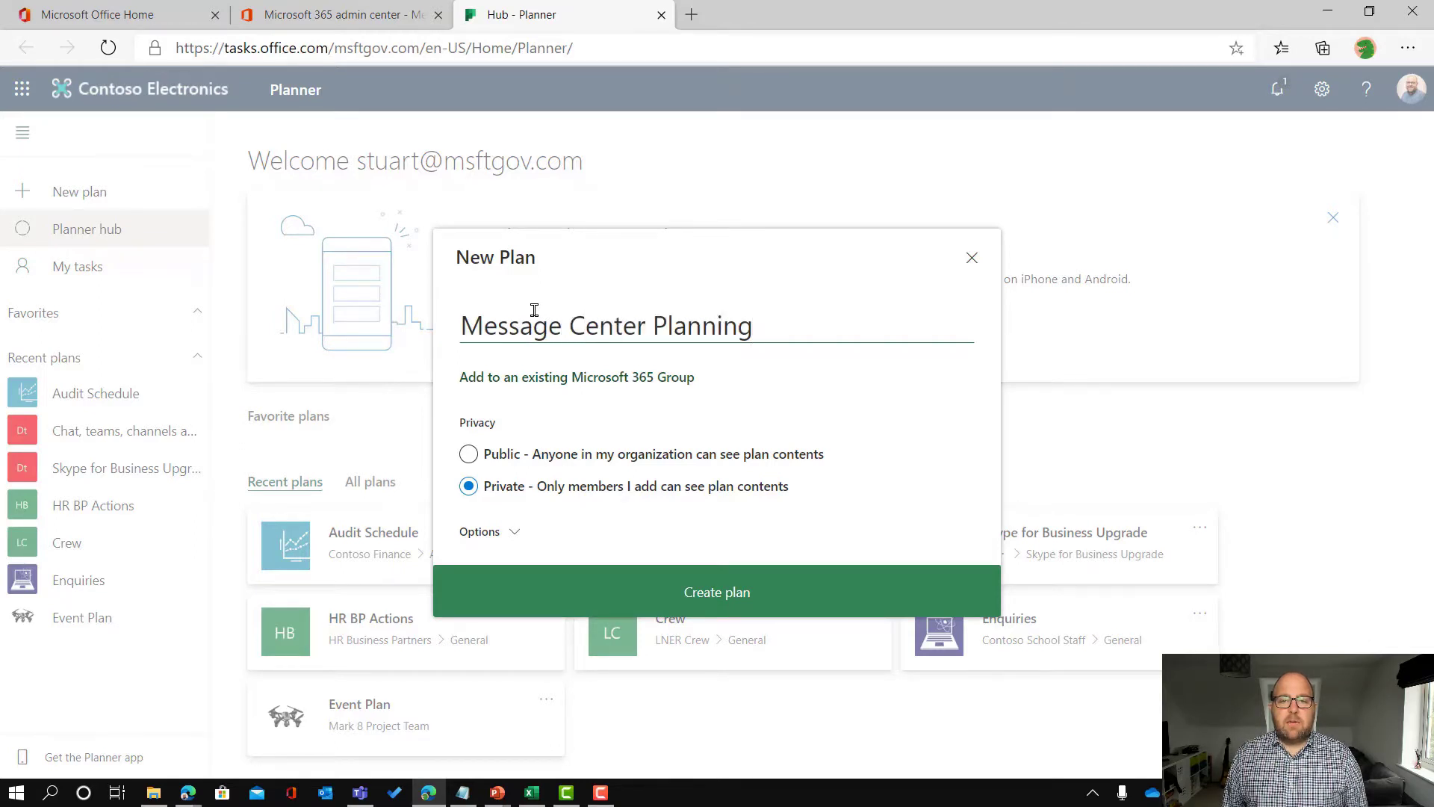
text( Board)
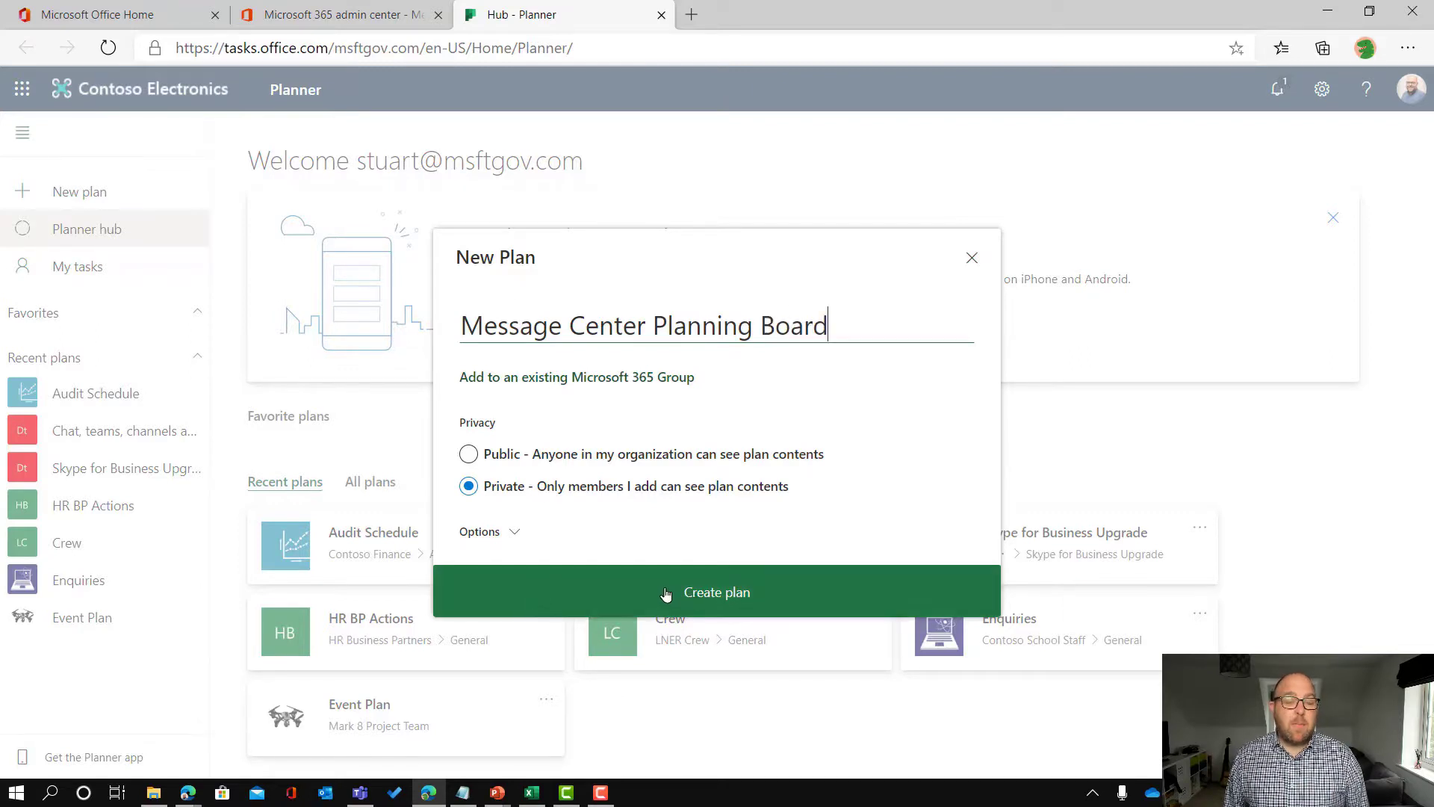
click(473, 532)
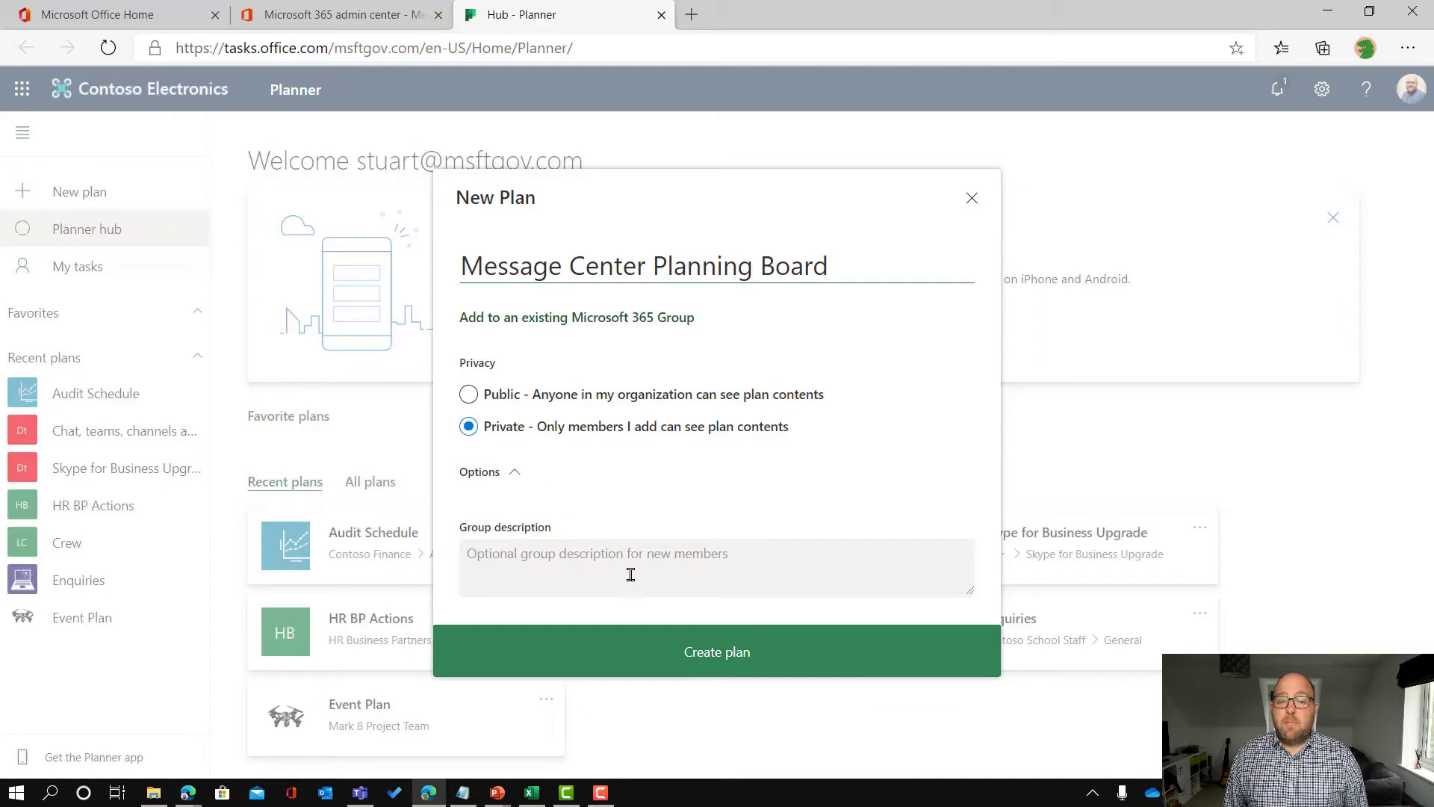
click(669, 661)
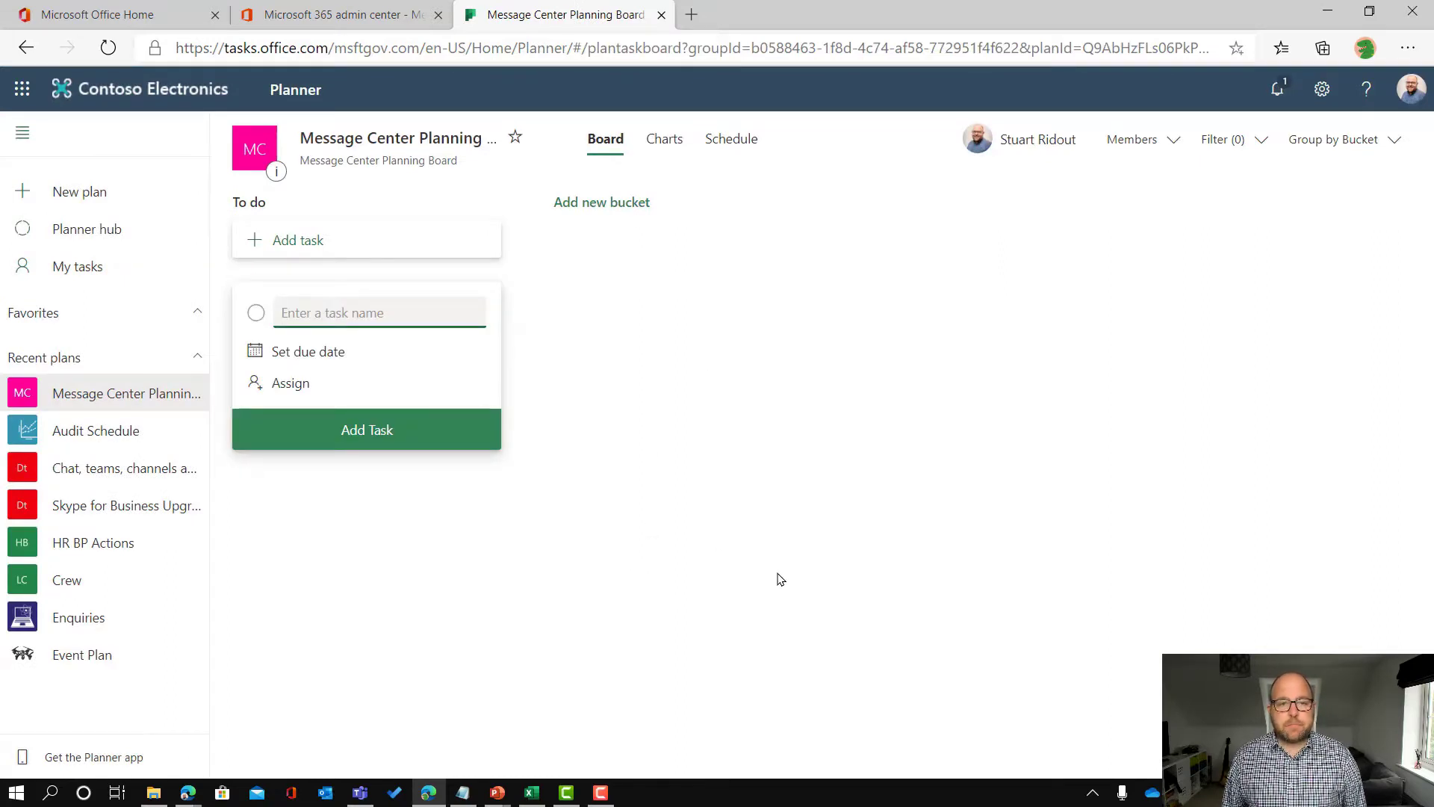
Step: Sync to the Message Center Planning Board plan's To do bucket and continue
click(374, 19)
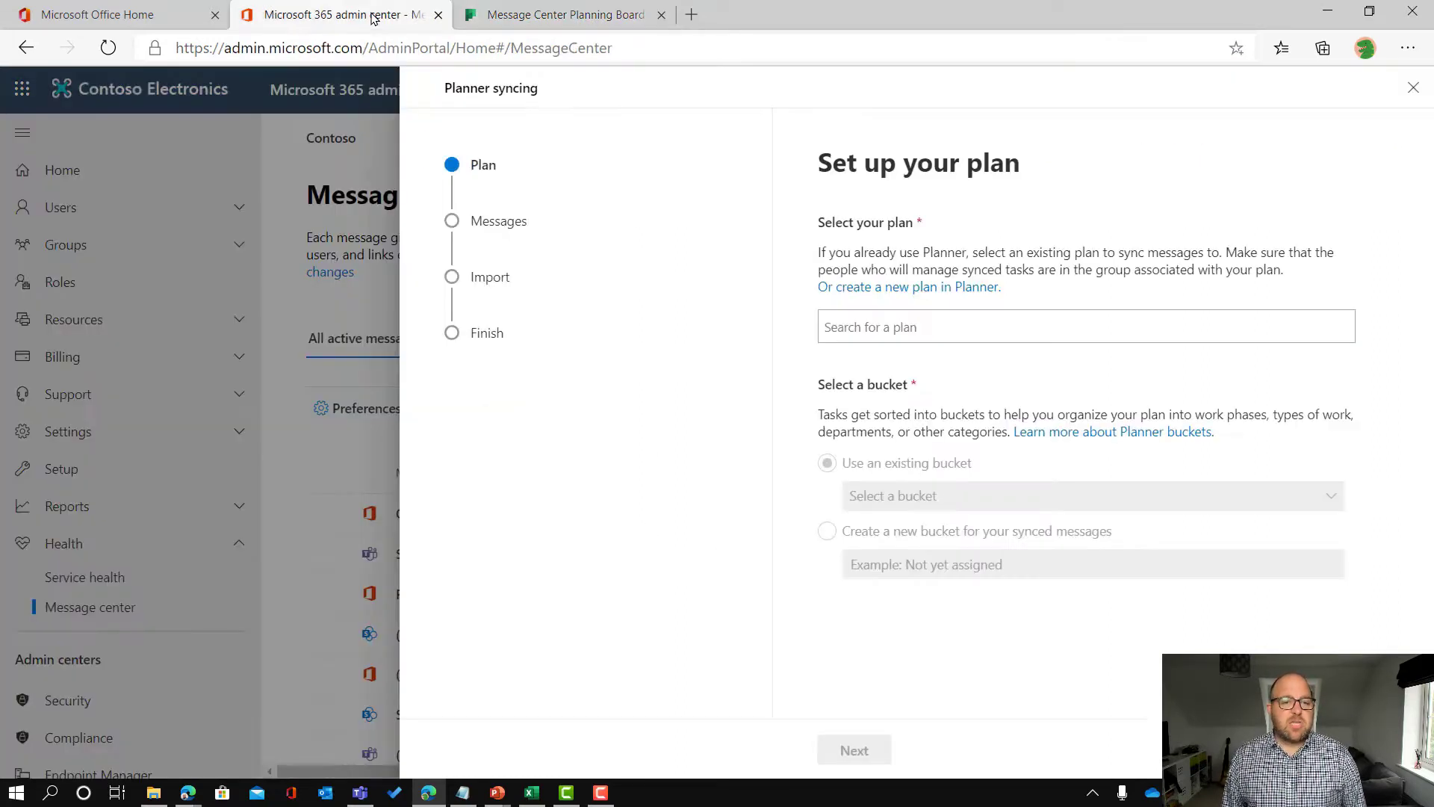
click(920, 329)
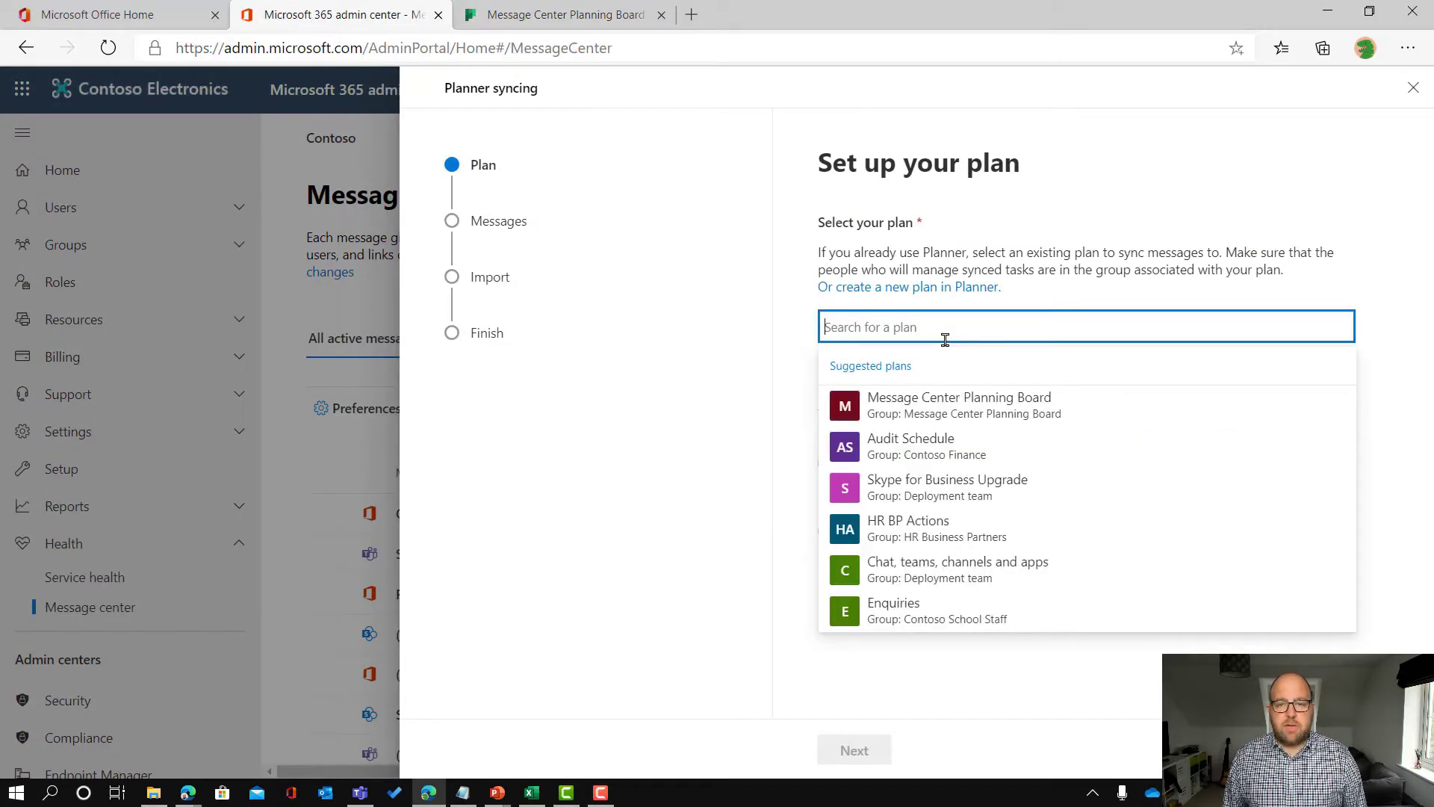
click(981, 401)
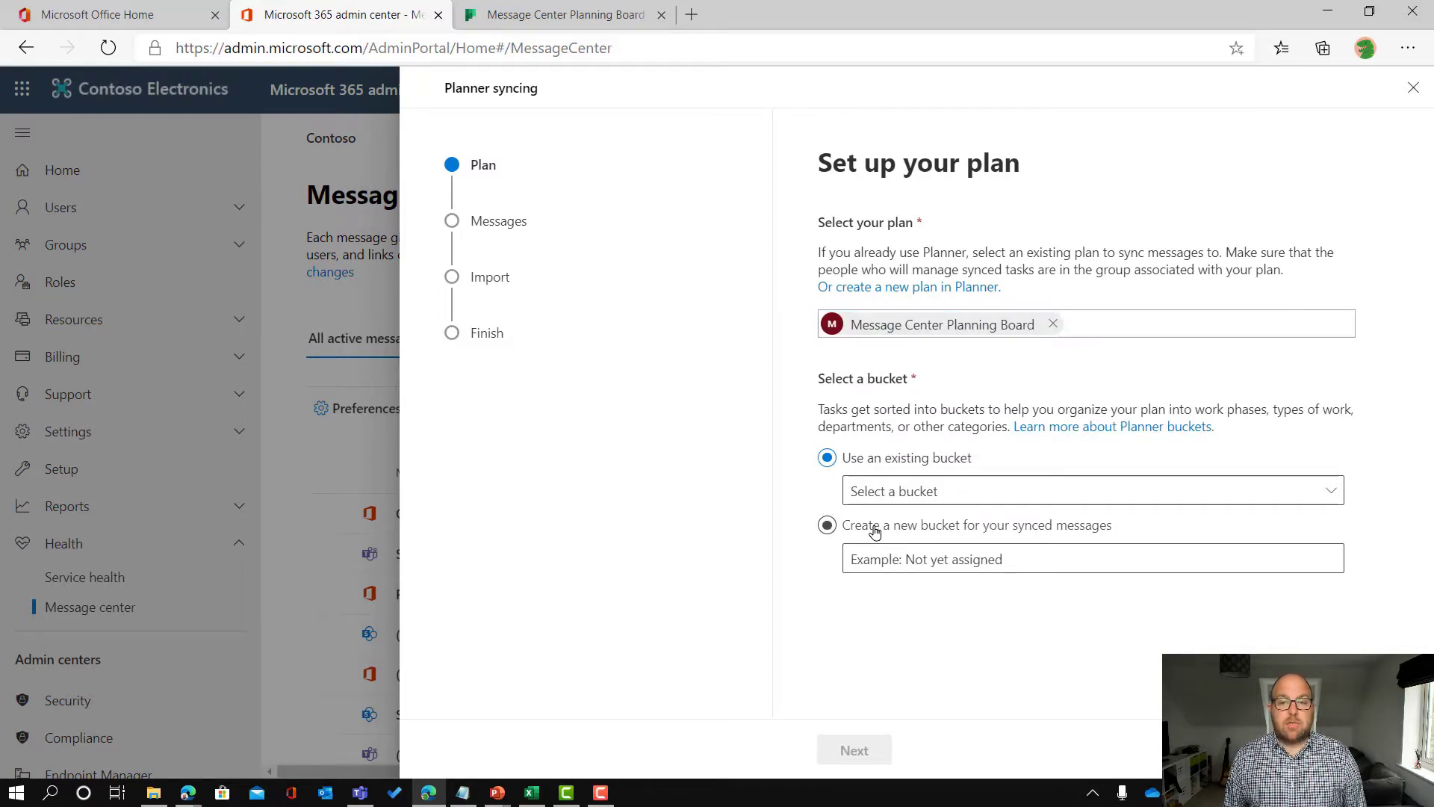
click(920, 491)
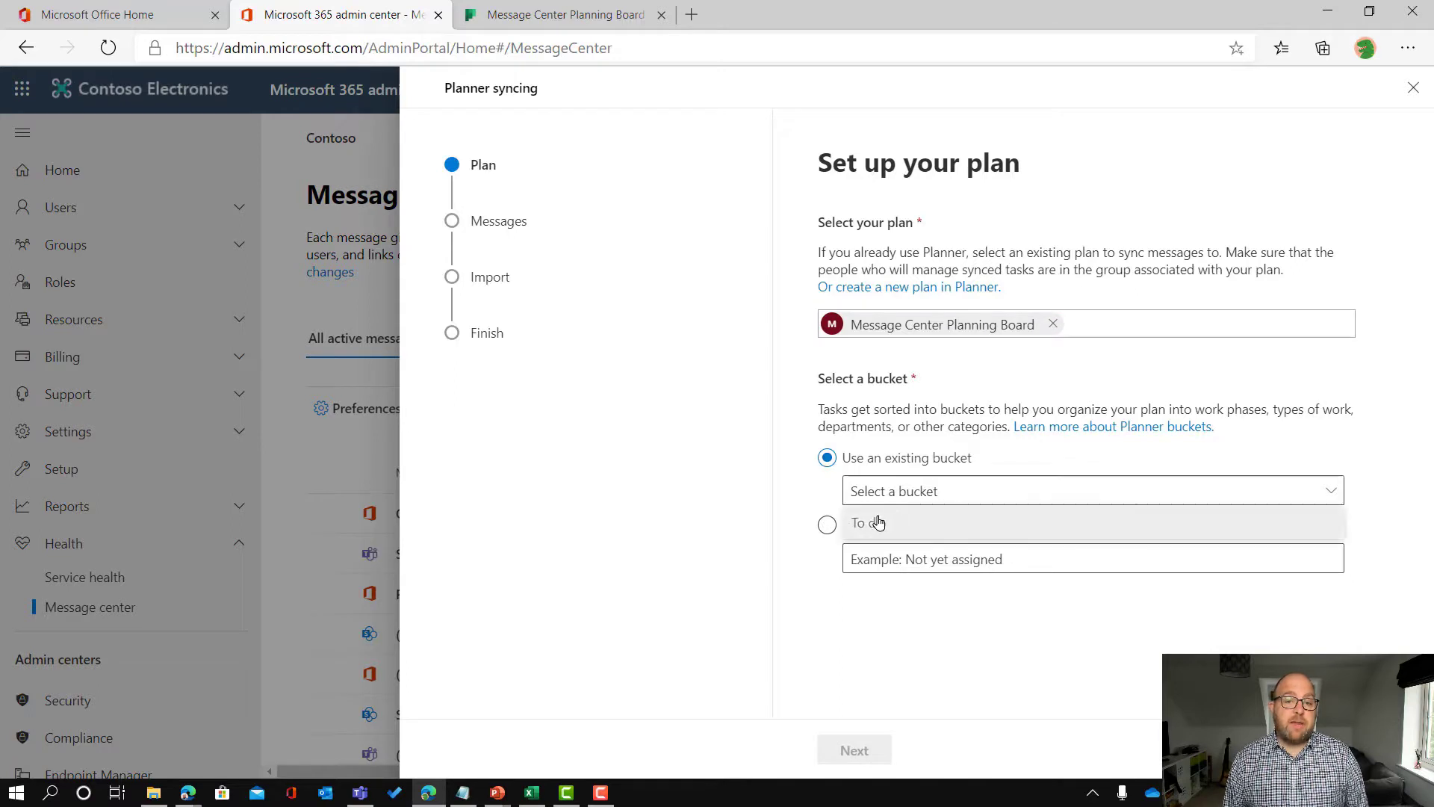
click(898, 525)
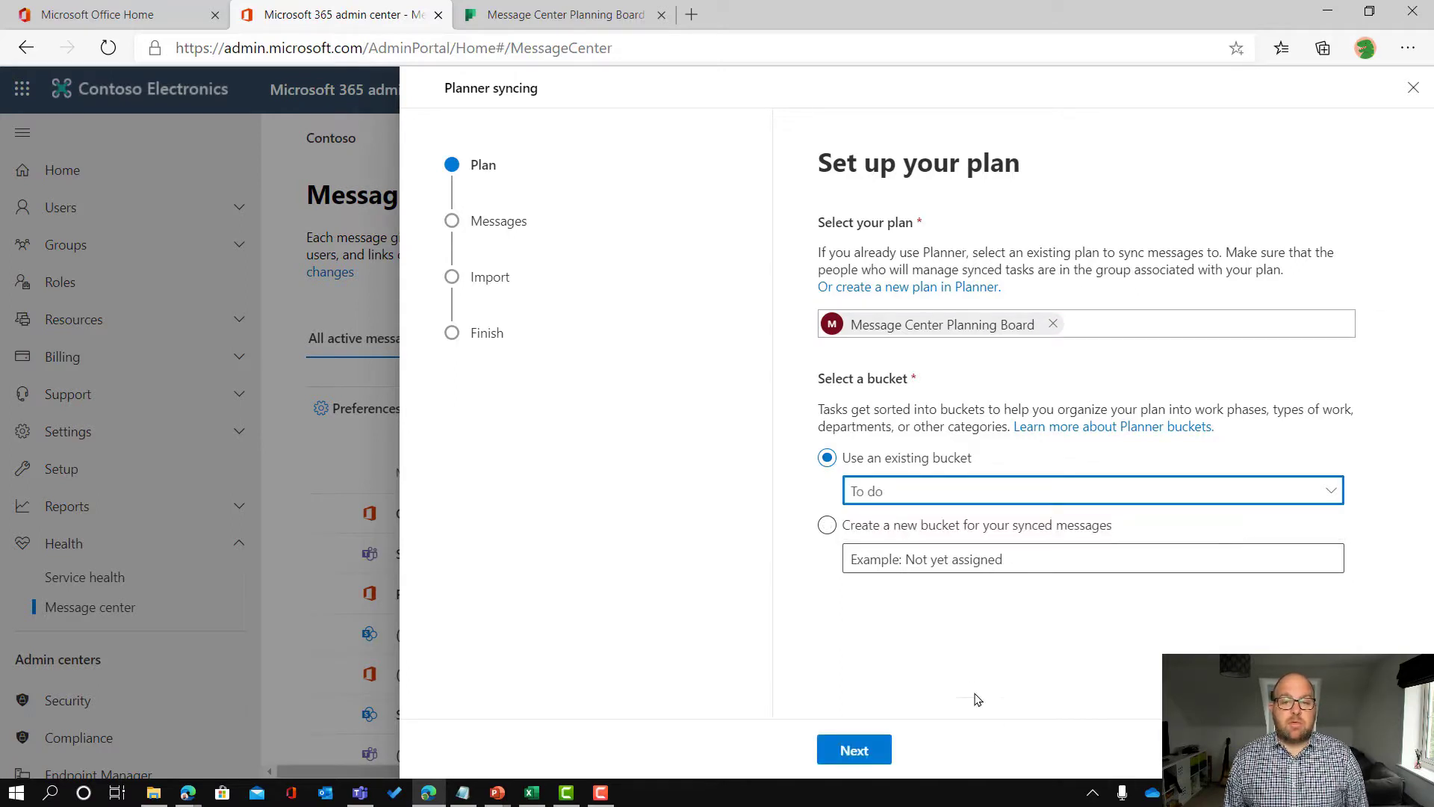
click(913, 553)
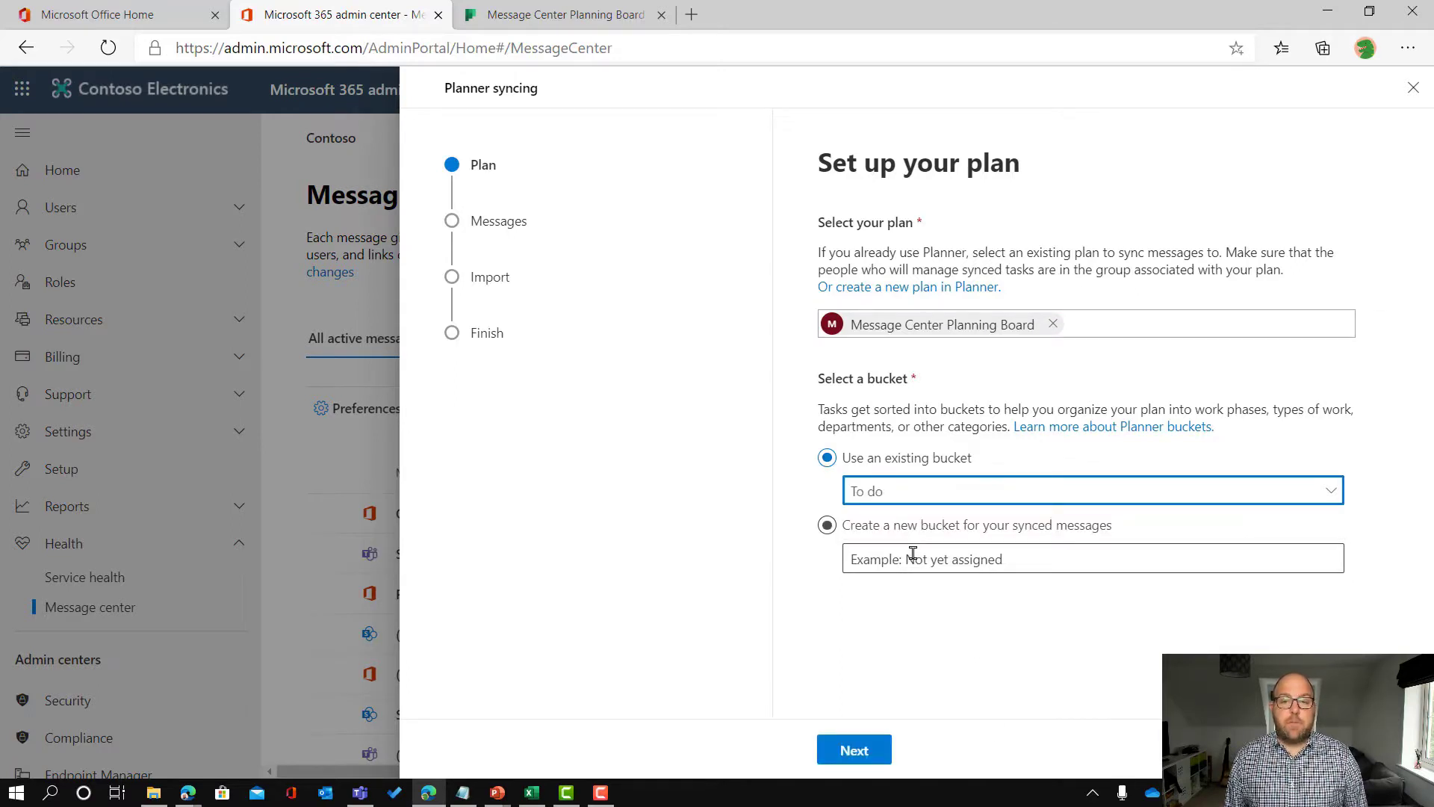
Step: Untick Microsoft Kaizala in the synced products list and continue to the Import step
click(845, 751)
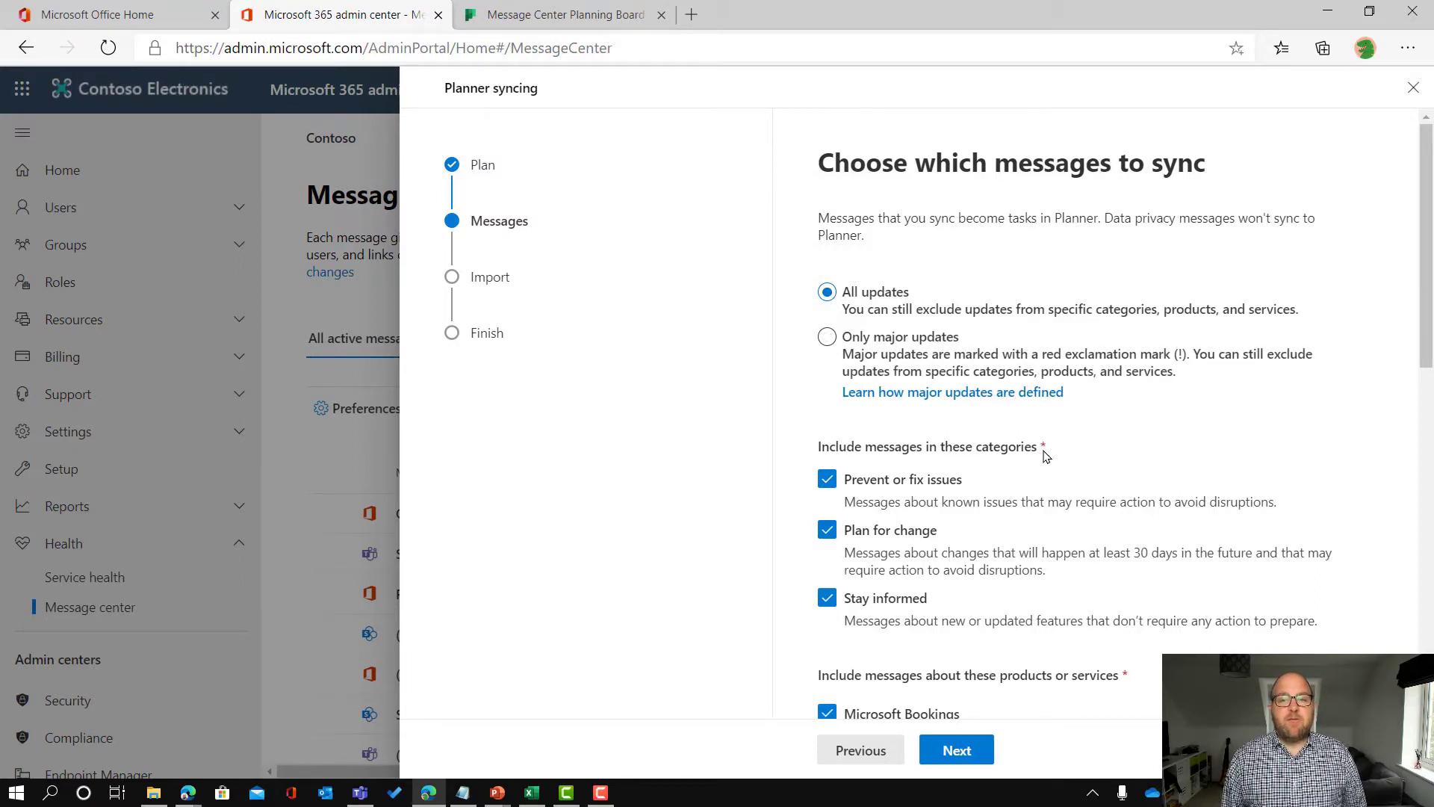
scroll(1038, 459, down, 2)
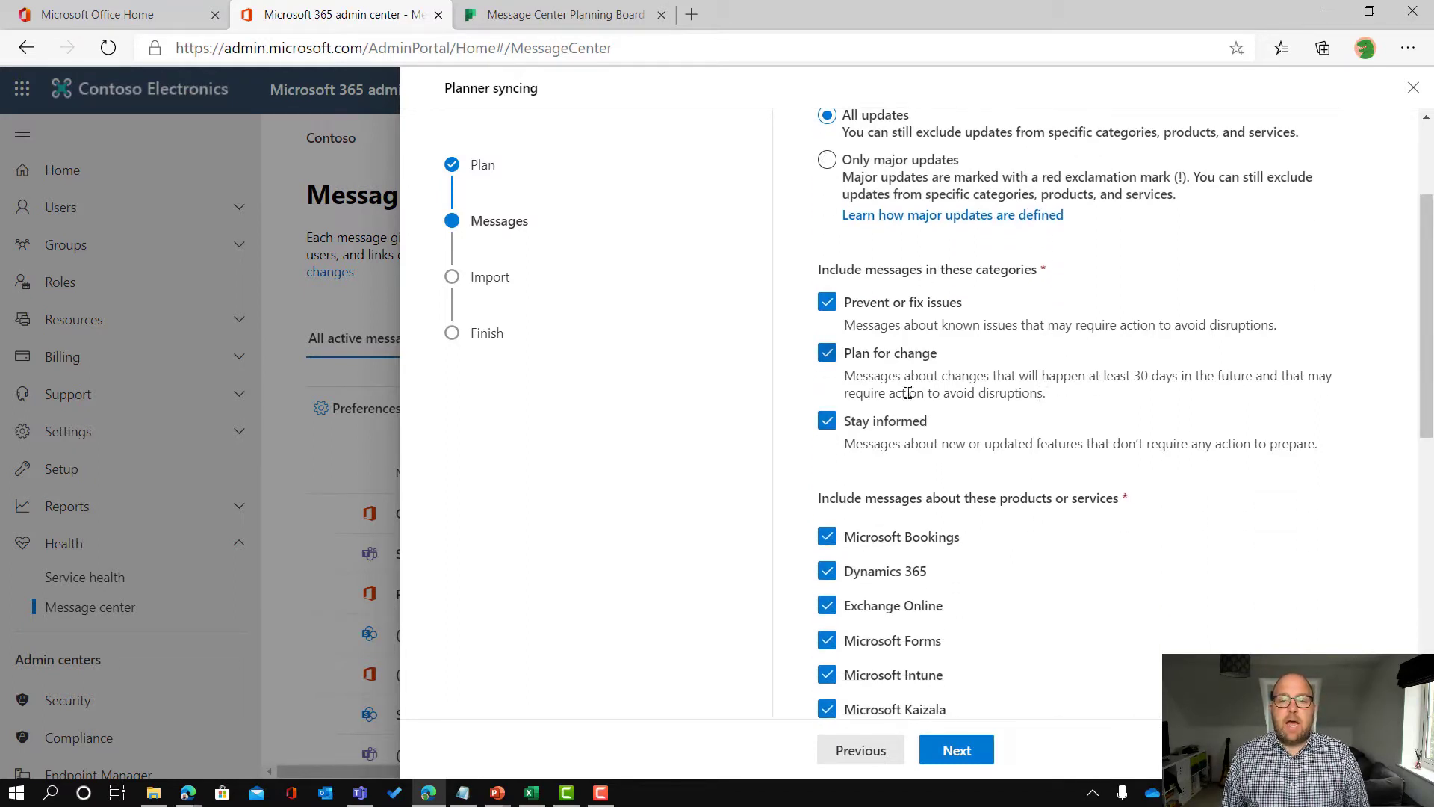
scroll(993, 437, down, 3)
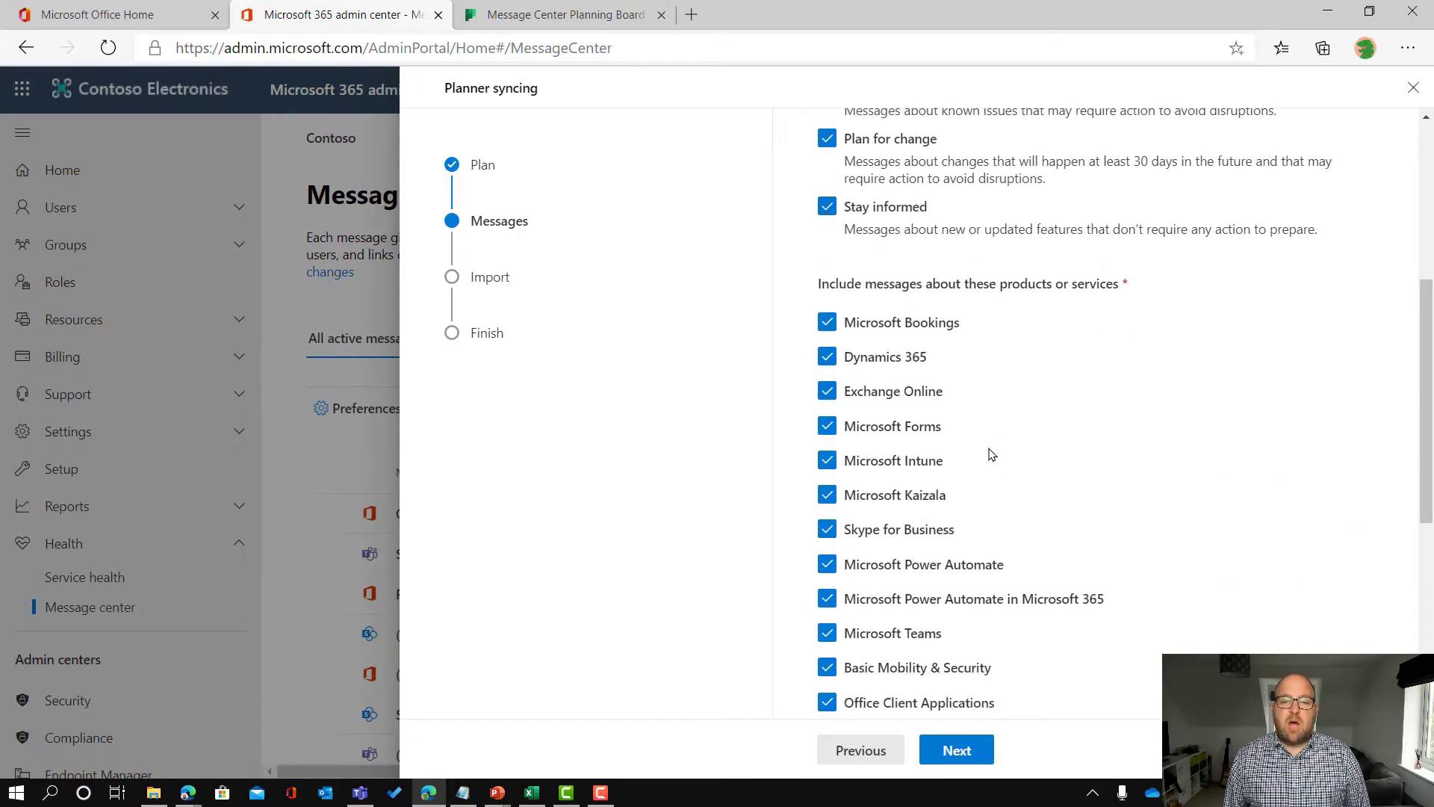
scroll(990, 454, down, 1)
click(831, 418)
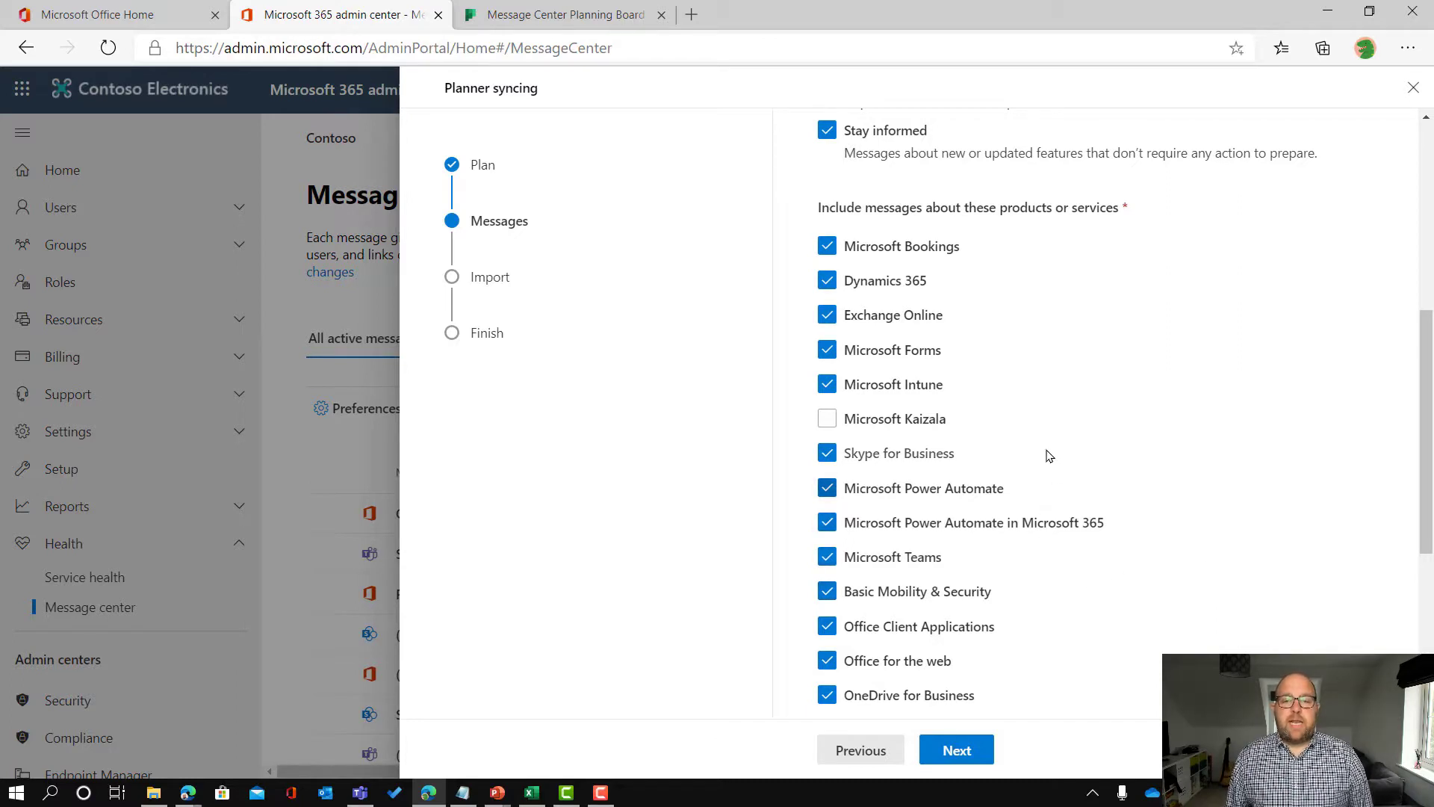
scroll(922, 418, down, 4)
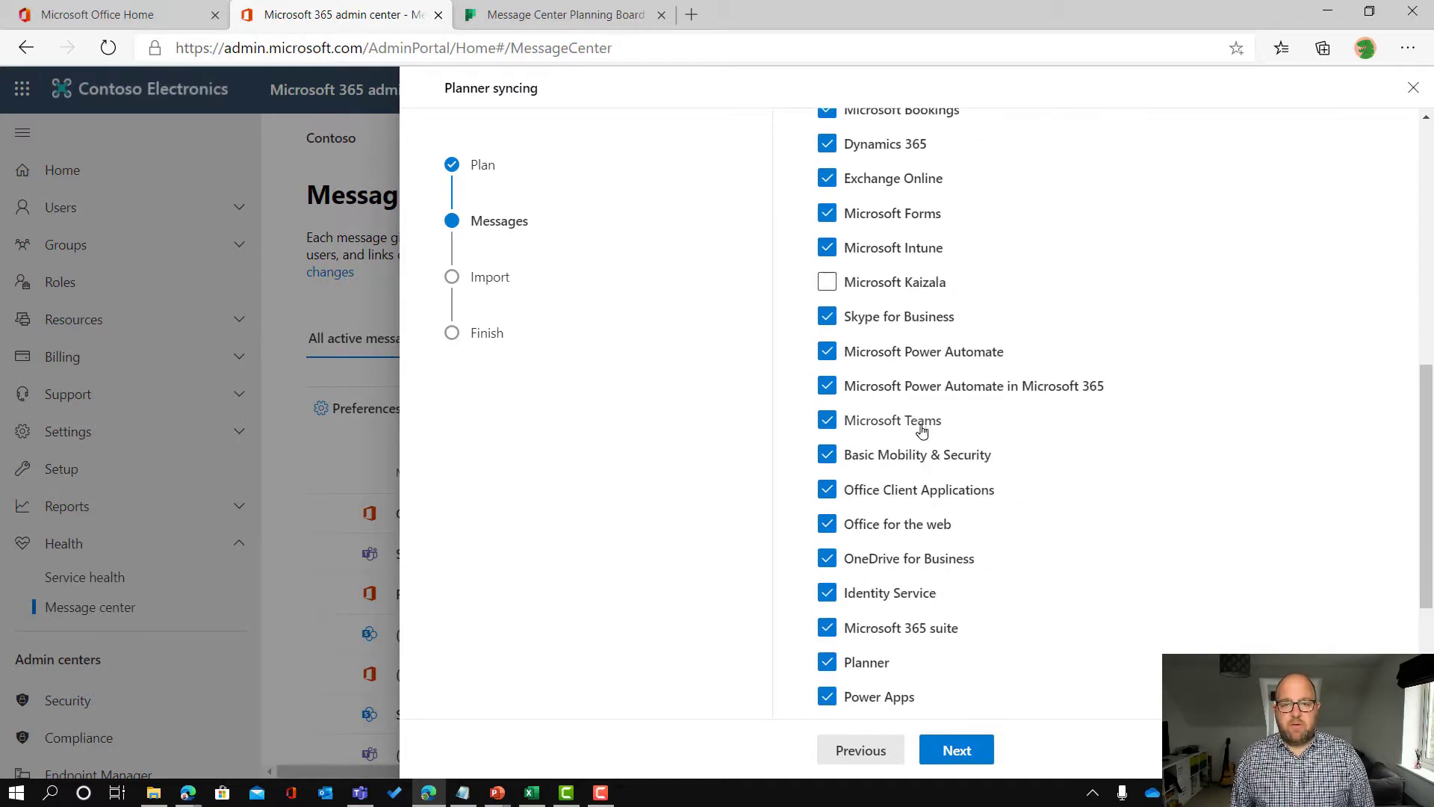
scroll(919, 493, down, 2)
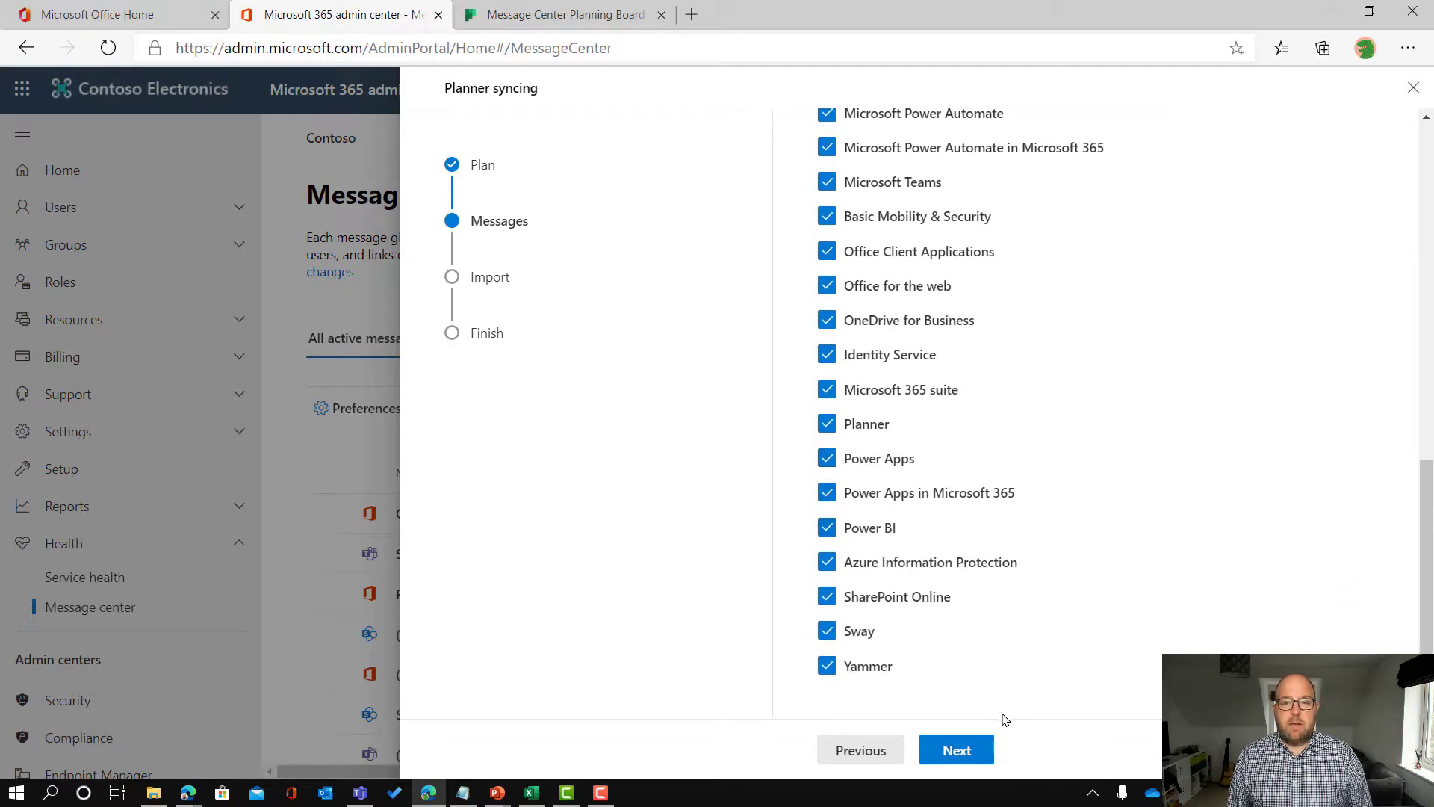
click(958, 750)
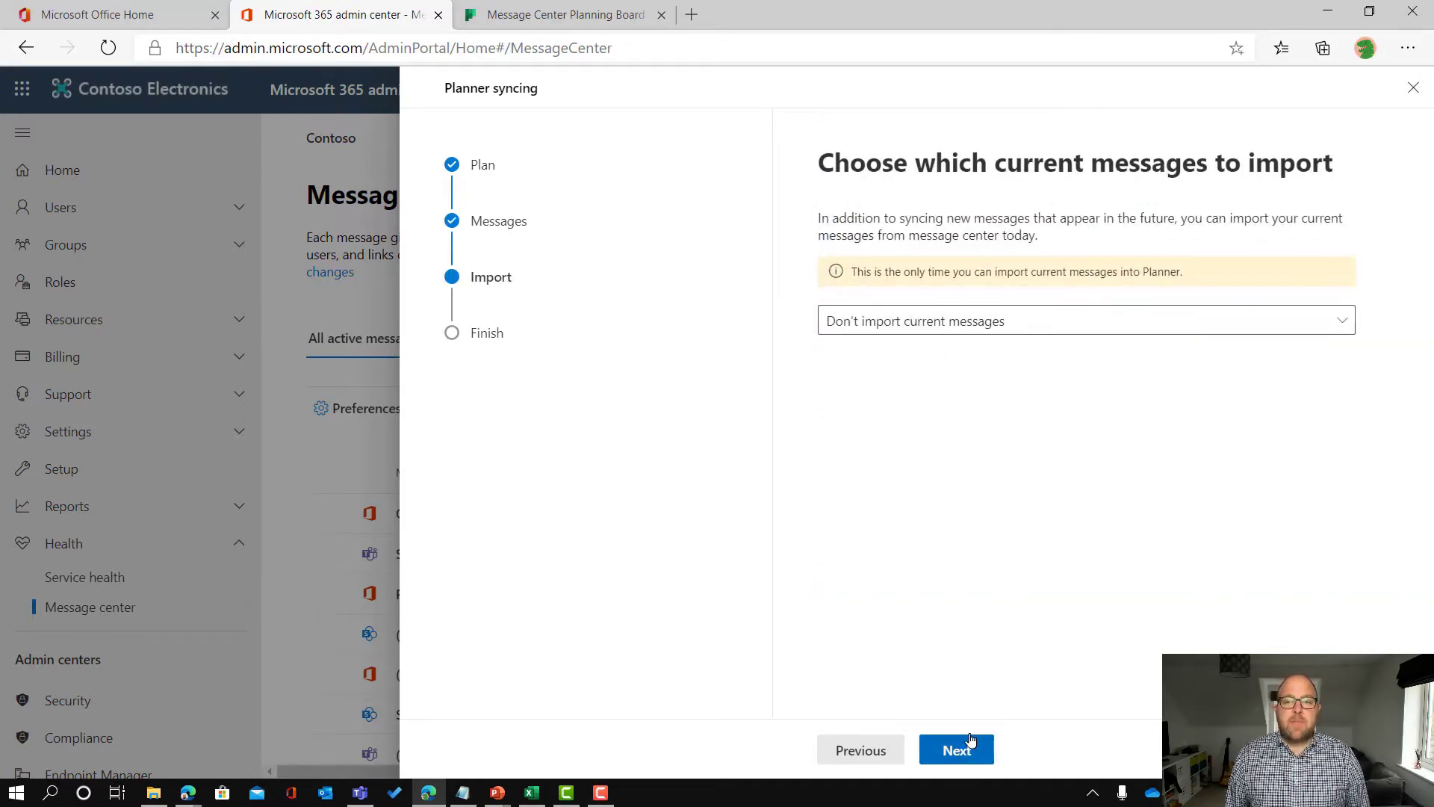
Step: Import messages from the past 28 days and proceed to Review and finish
click(1003, 325)
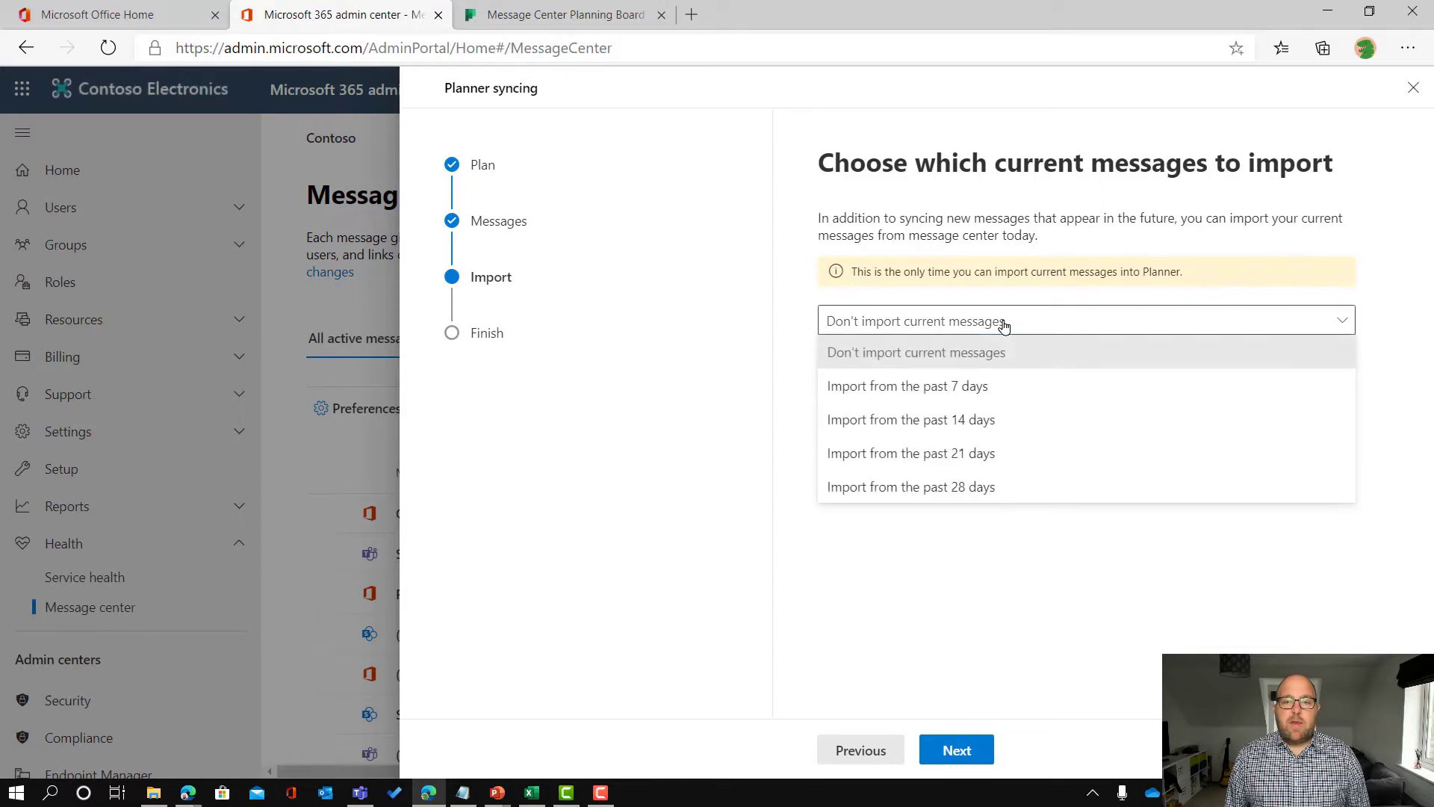
click(946, 489)
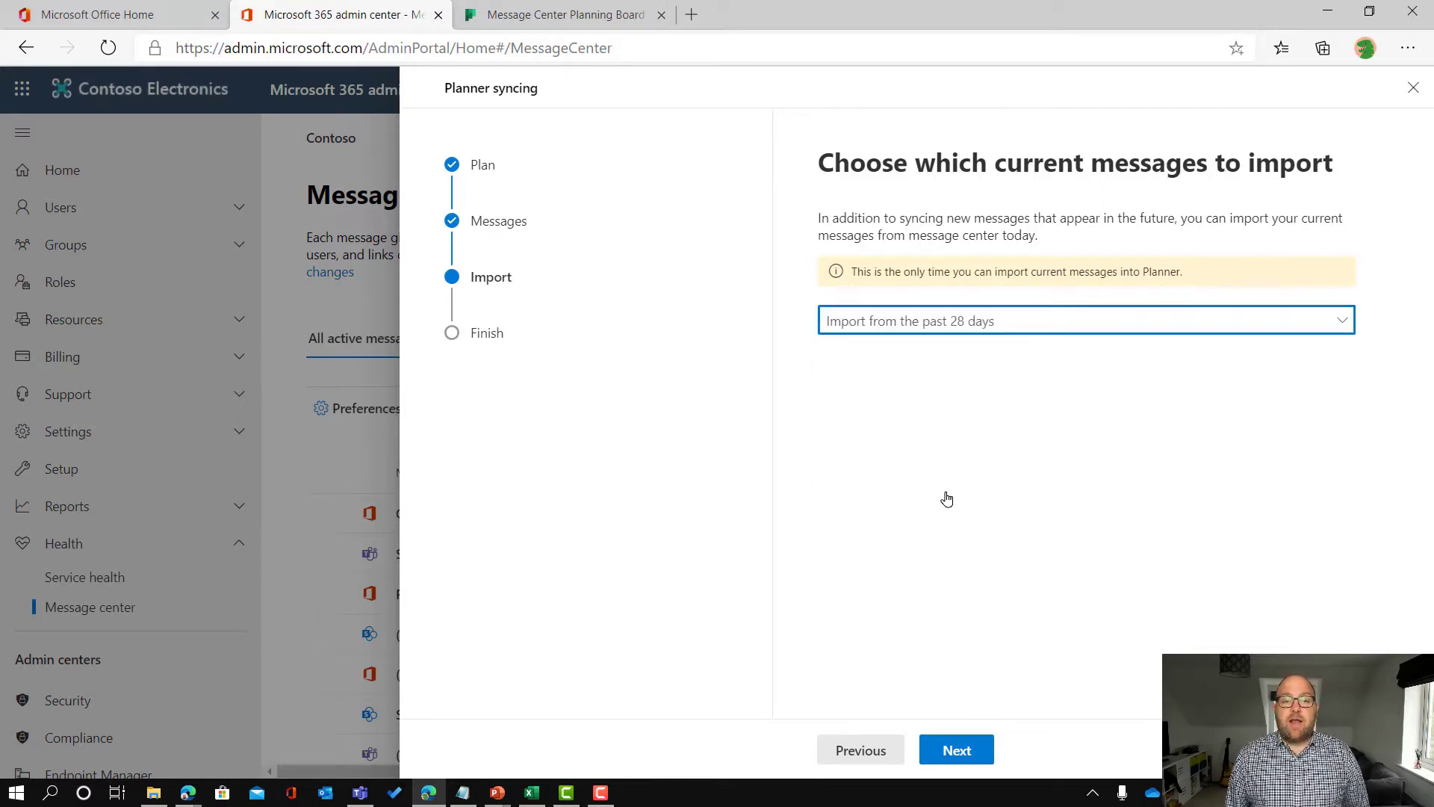
click(948, 760)
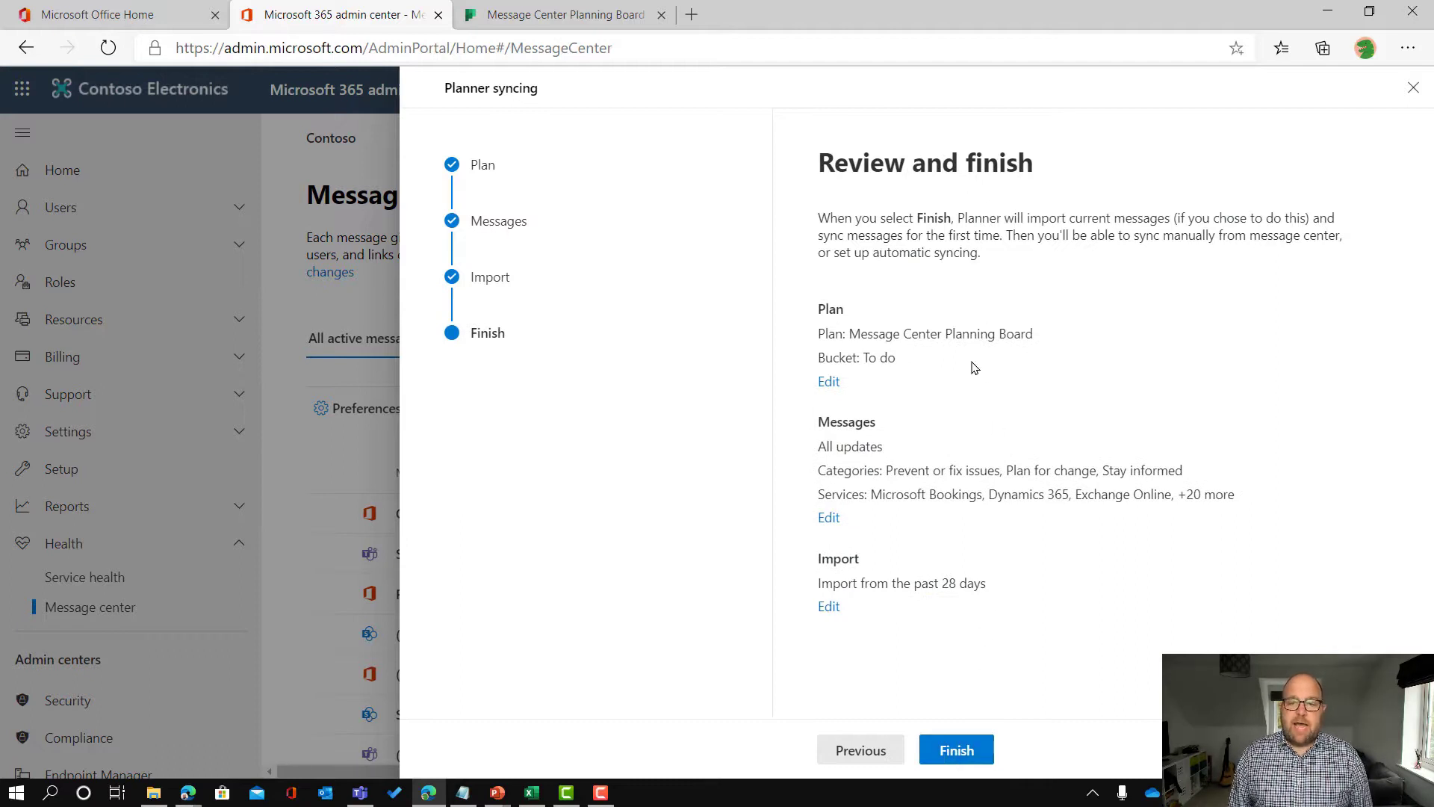
Step: Finish syncing setup and set the daily sync start time to 11:00 PM for a Power Automate flow
click(959, 752)
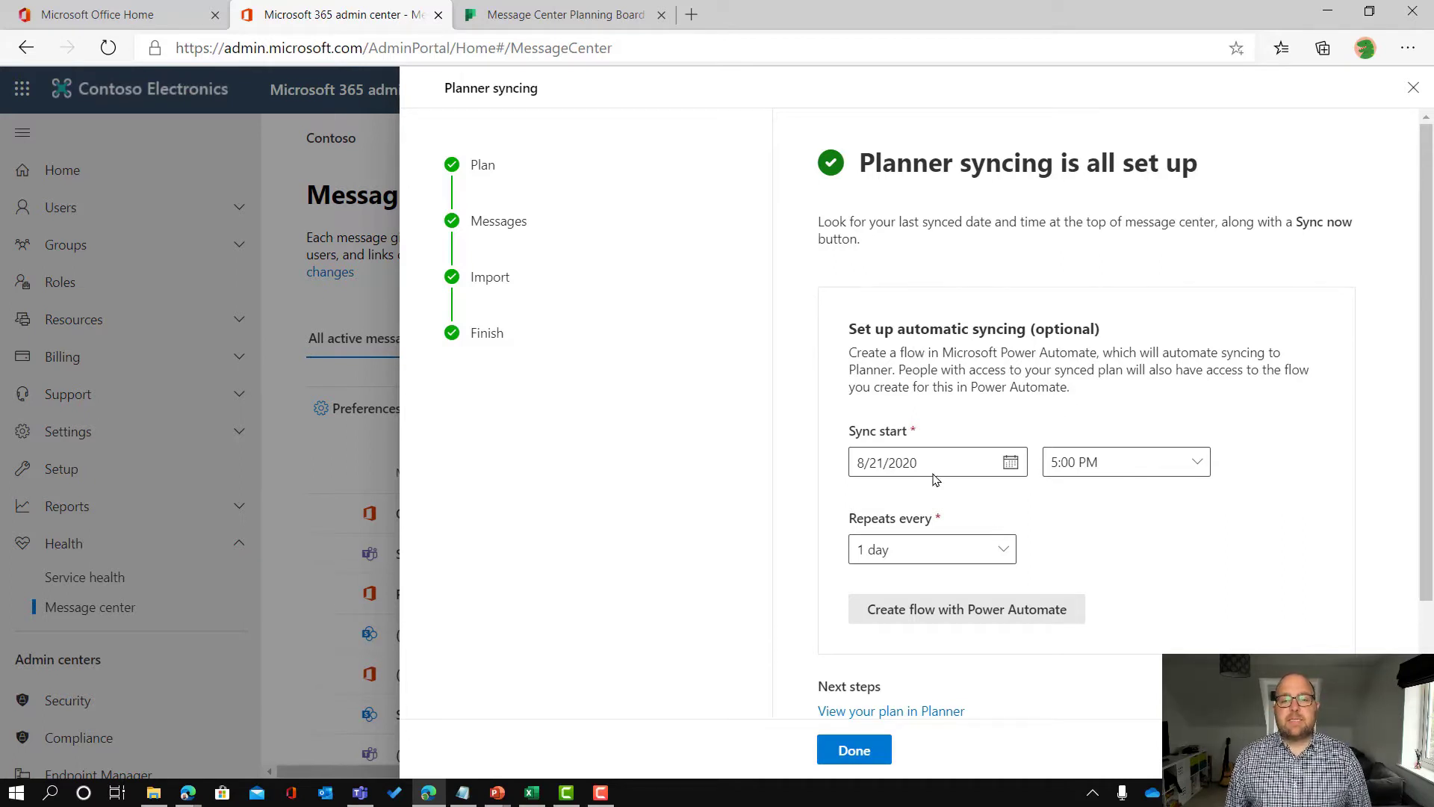
click(1134, 468)
drag(1202, 600, 1204, 647)
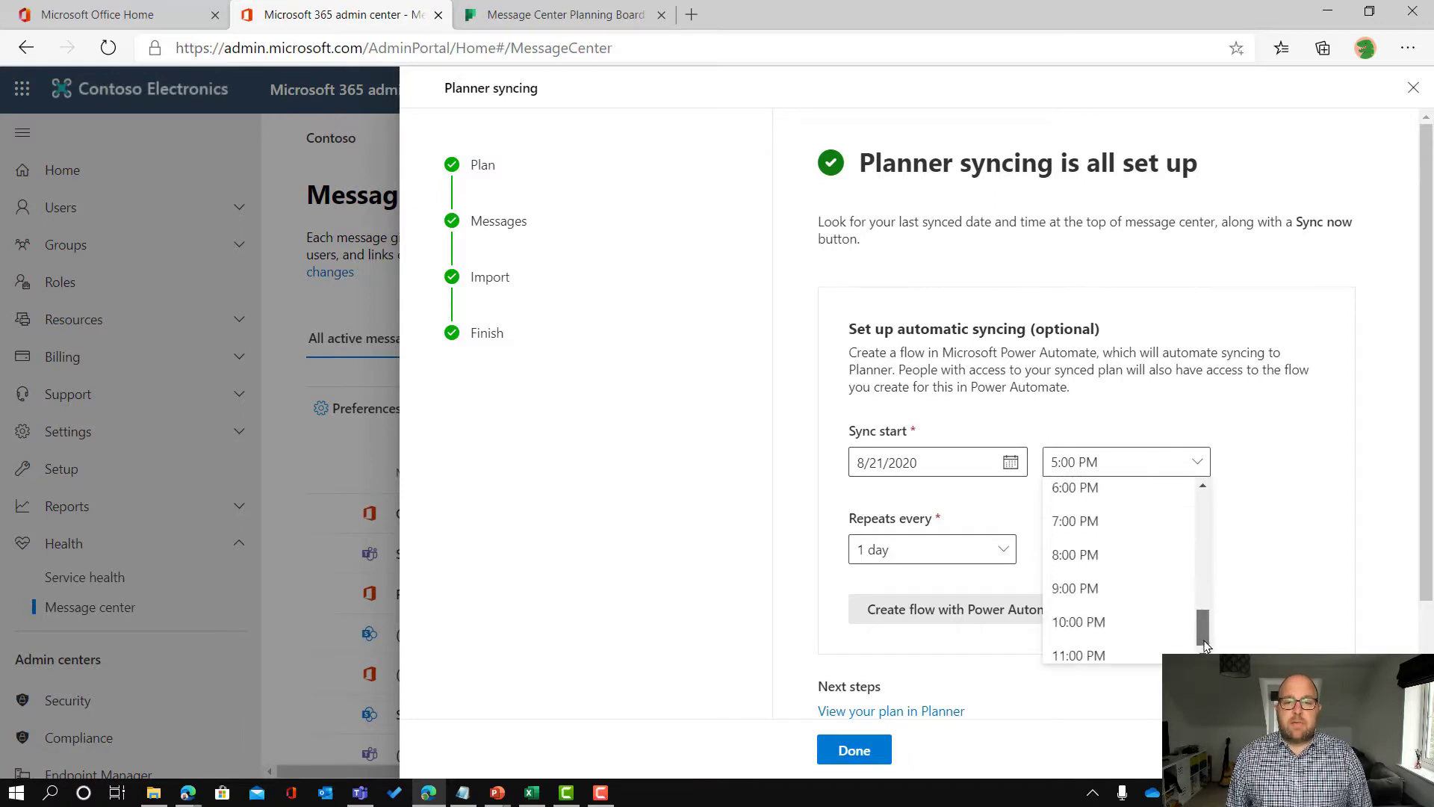
click(1098, 653)
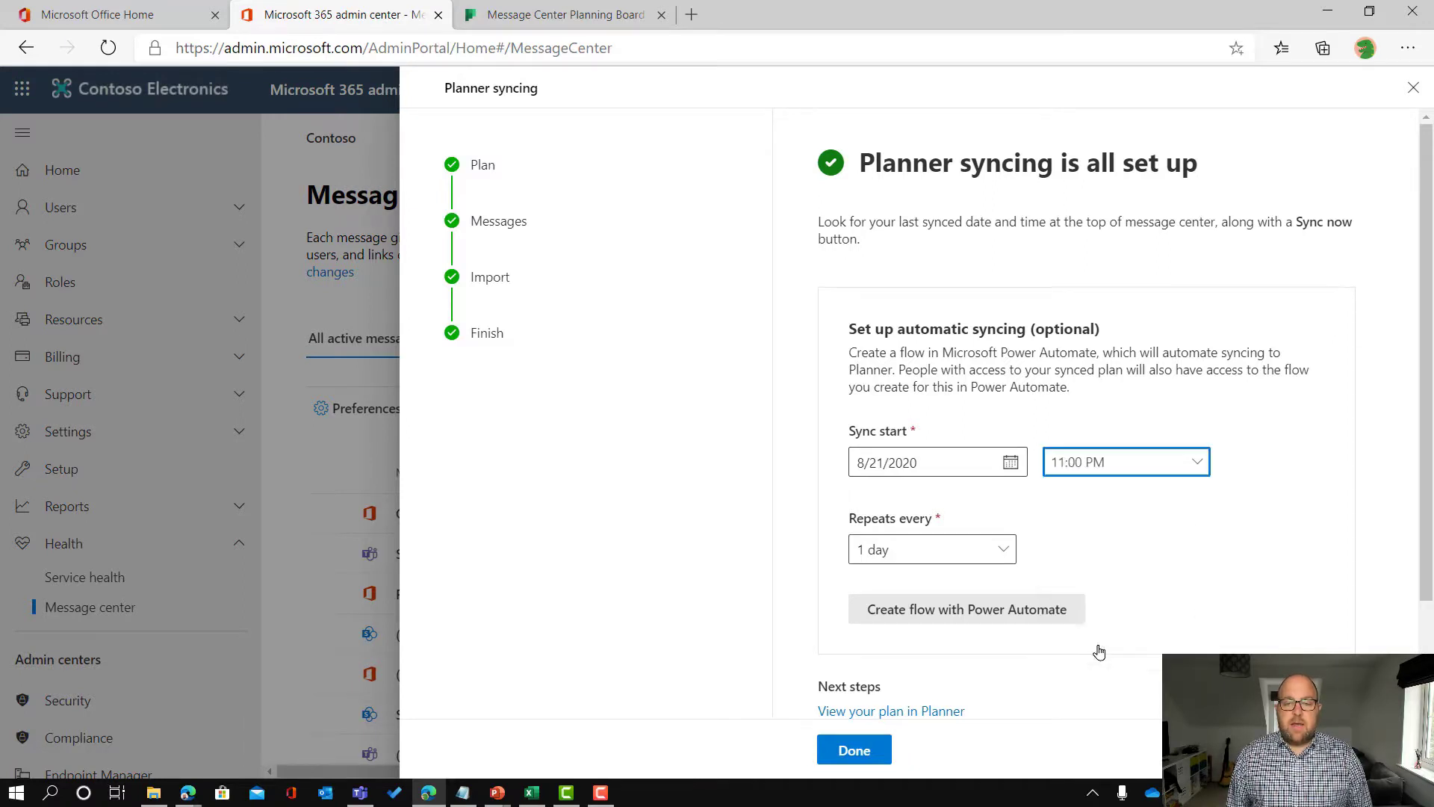
click(1142, 557)
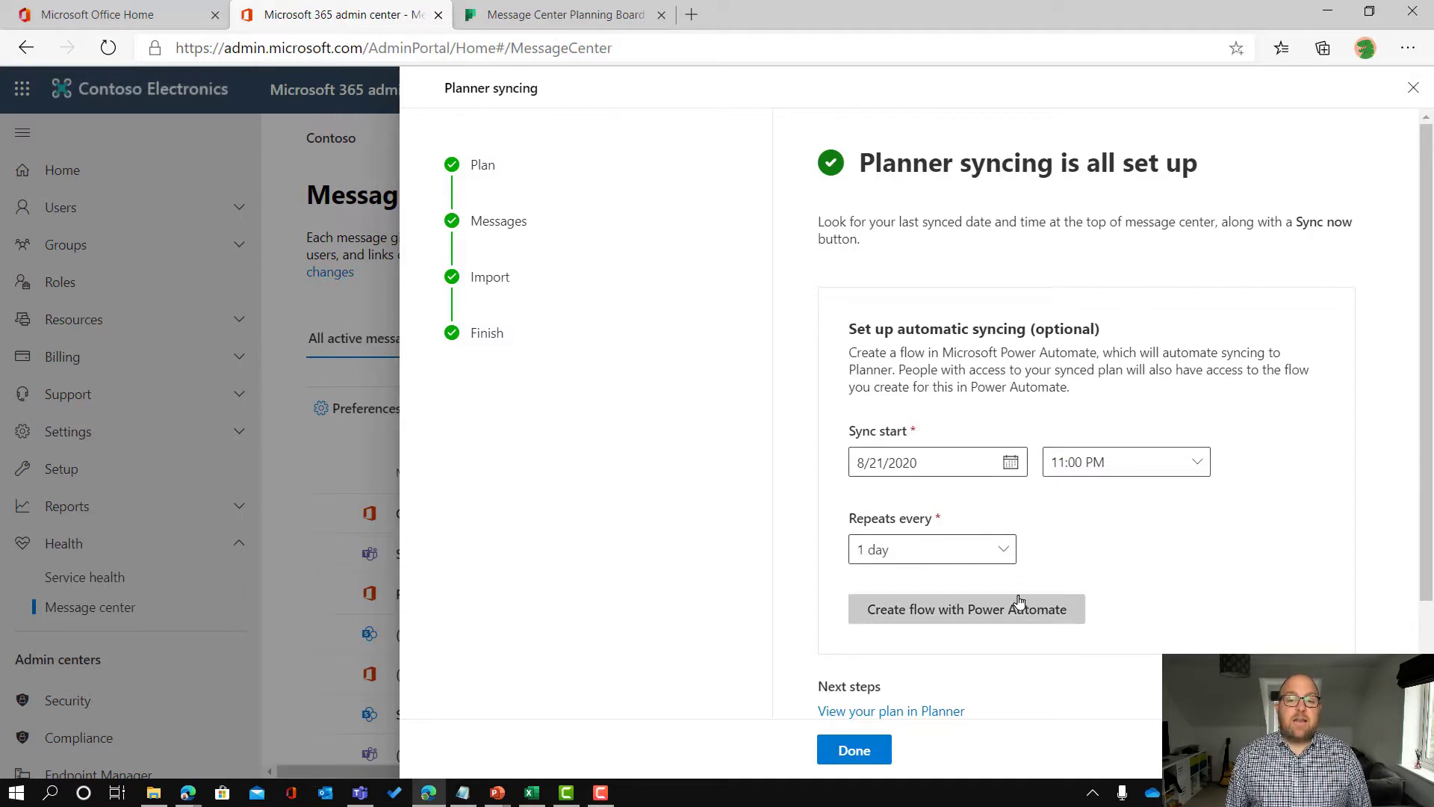
scroll(1018, 598, down, 2)
Step: Create the message center sync flow running daily from 8/21/2020 at 11:00 PM
click(991, 489)
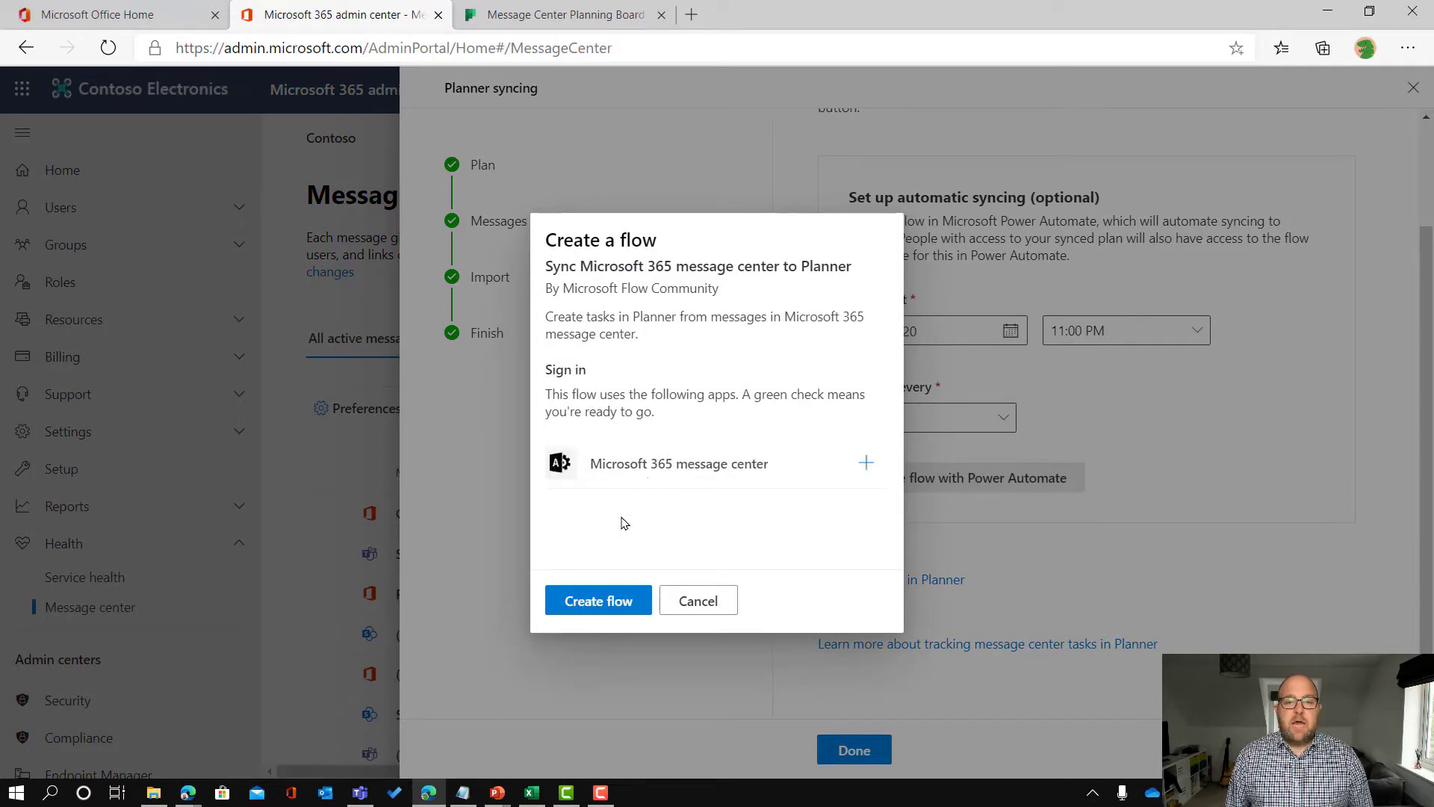
click(607, 604)
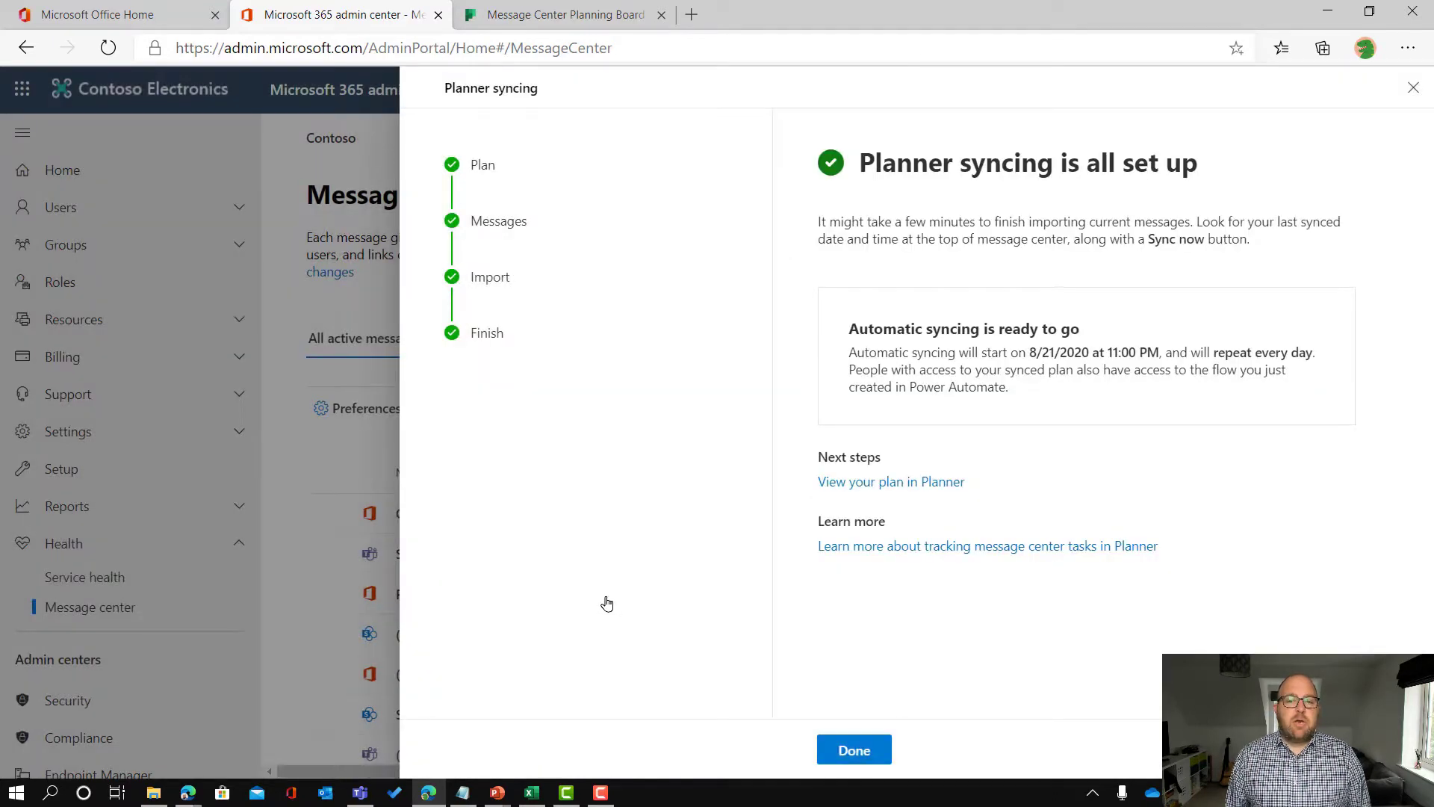
Step: Close the syncing panel and browse the synced tasks in the board's To do bucket
click(853, 750)
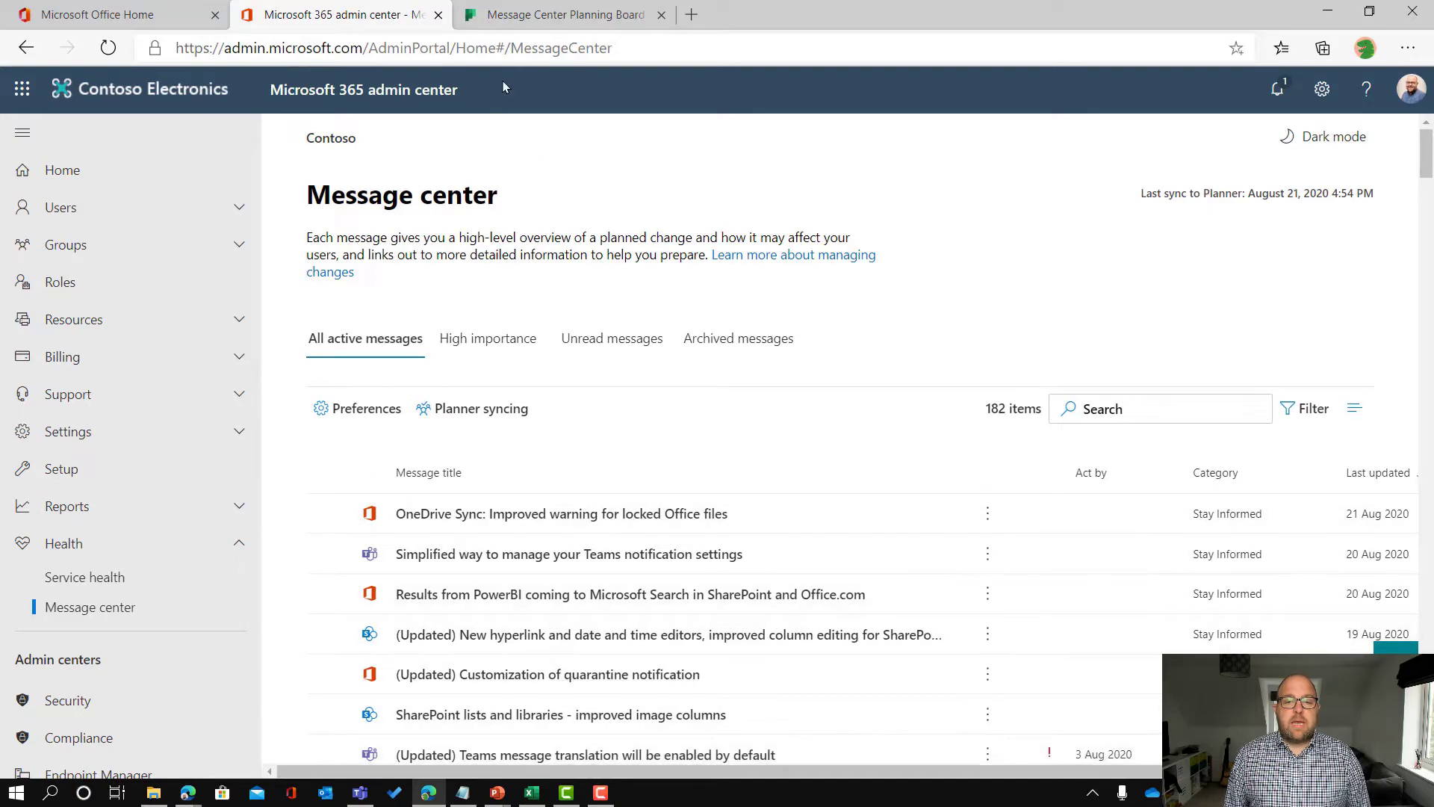
click(521, 19)
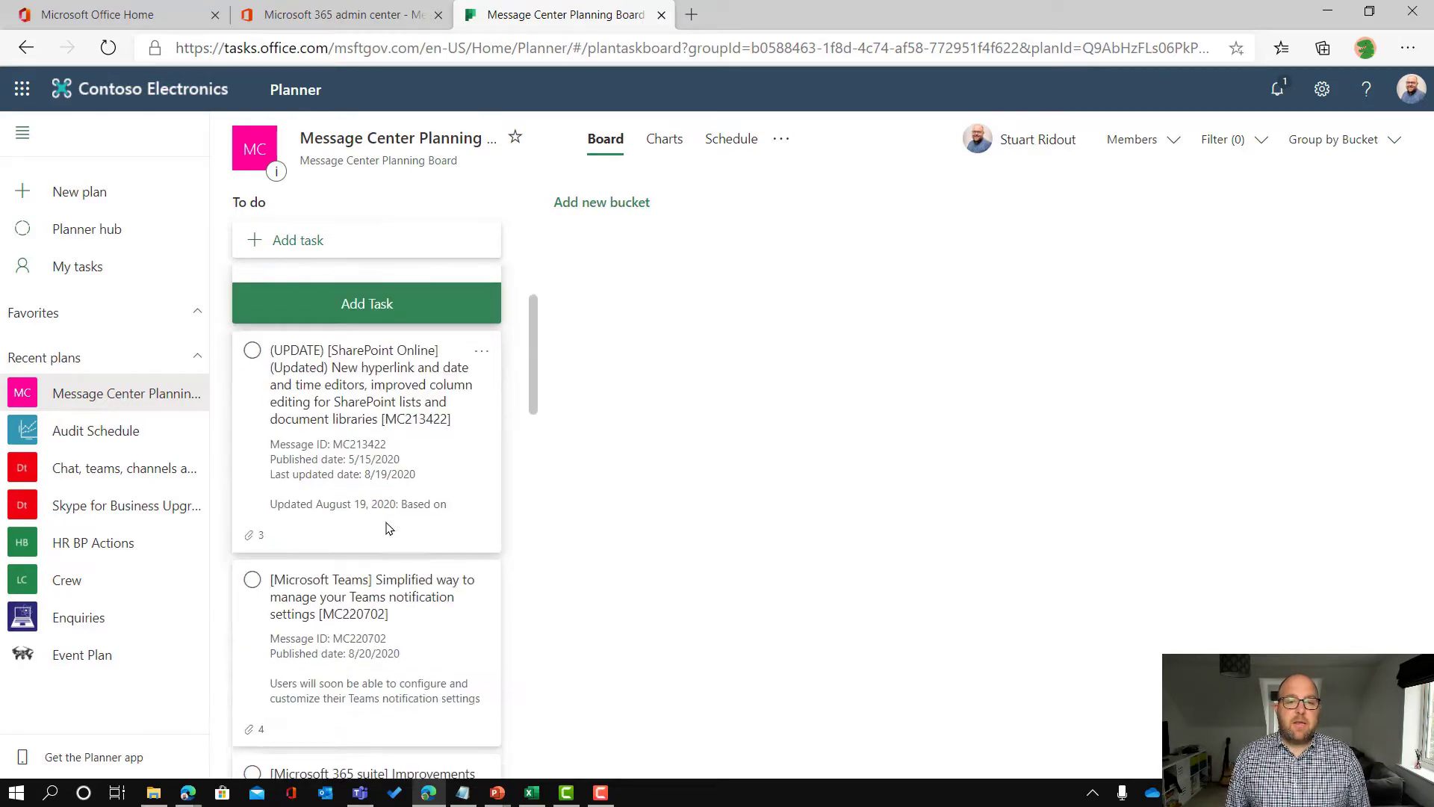
scroll(389, 522, down, 6)
scroll(423, 599, down, 5)
scroll(418, 602, down, 4)
scroll(415, 567, up, 7)
scroll(414, 565, up, 10)
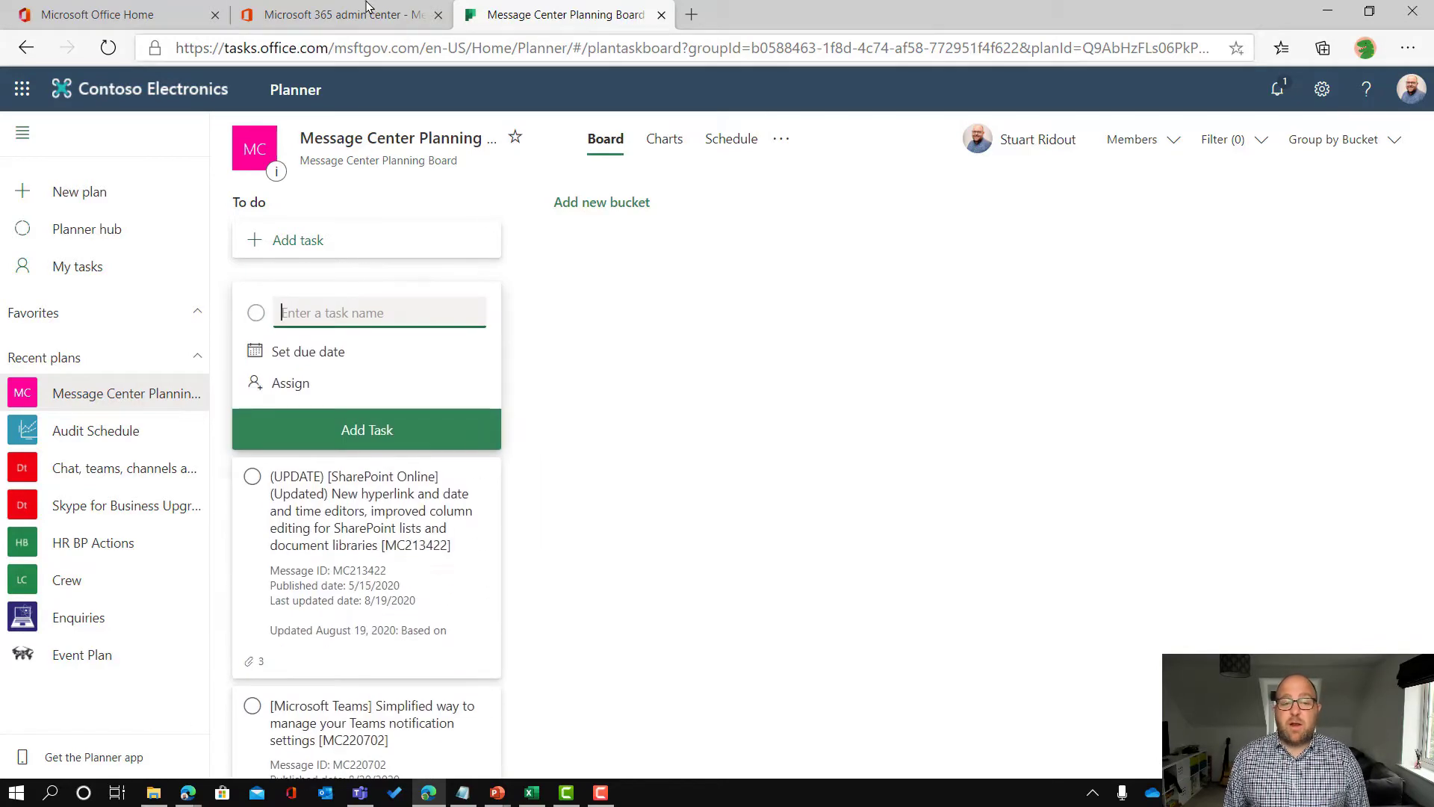
Step: Review the Planner syncing settings and message selection, then return to the Planning Board
click(342, 14)
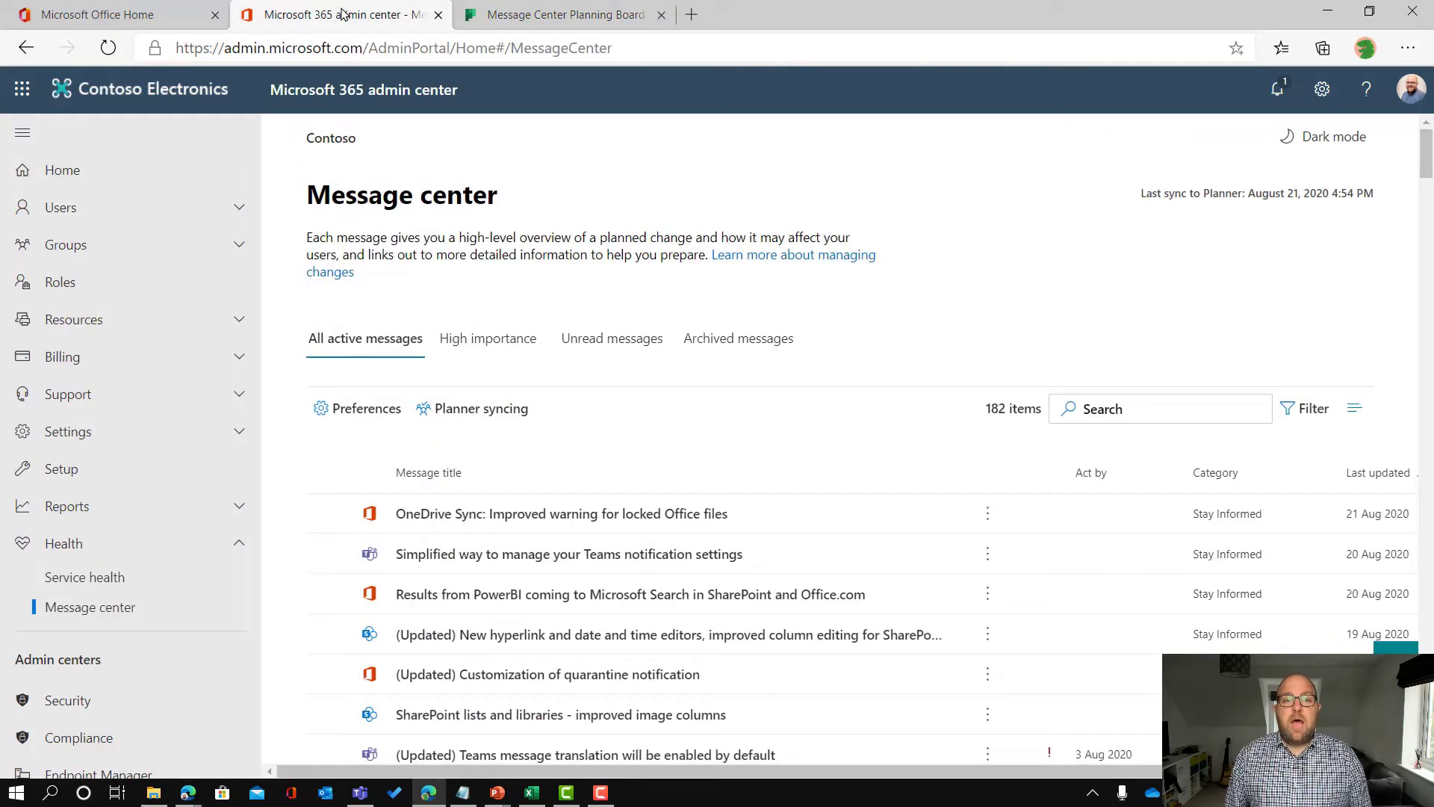
click(489, 413)
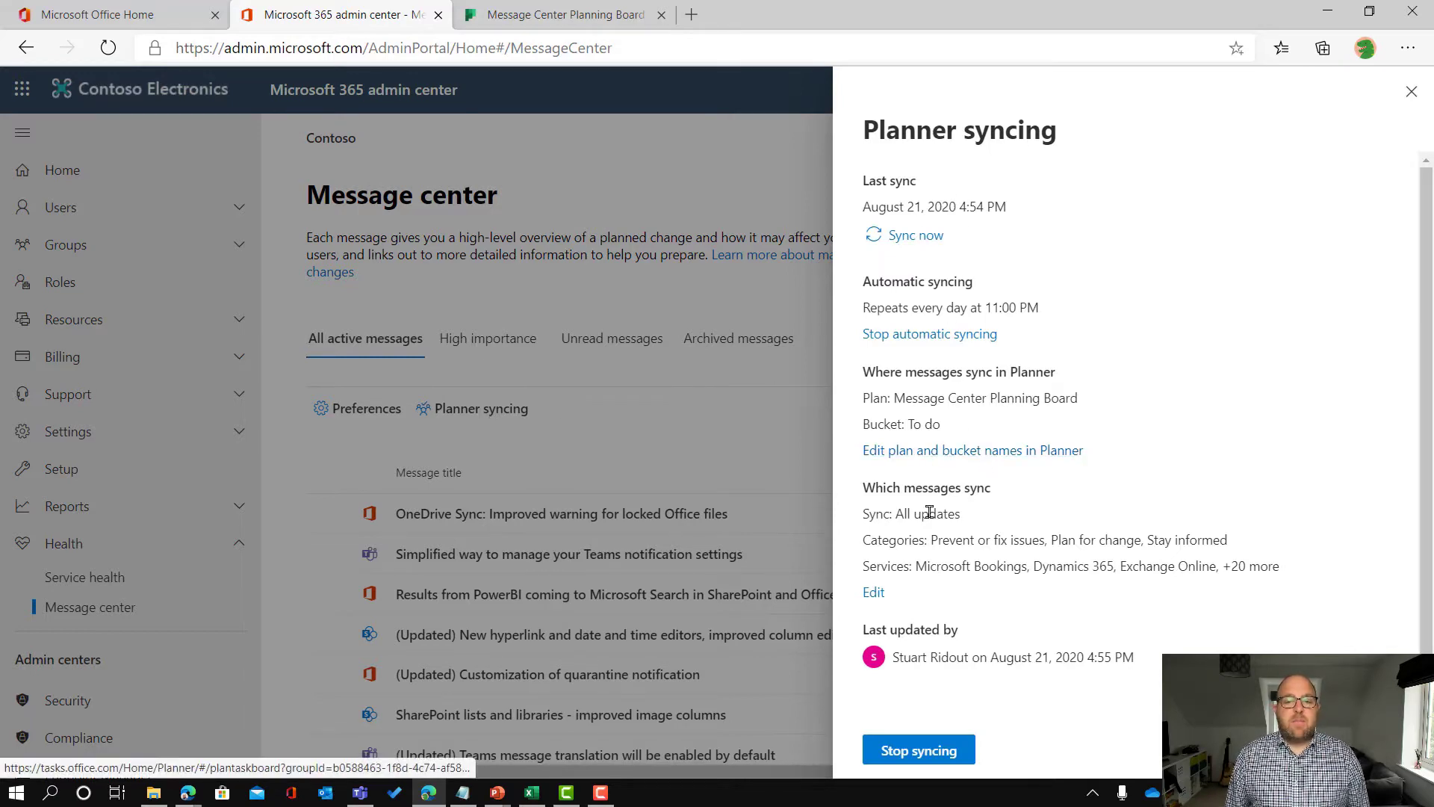
click(875, 594)
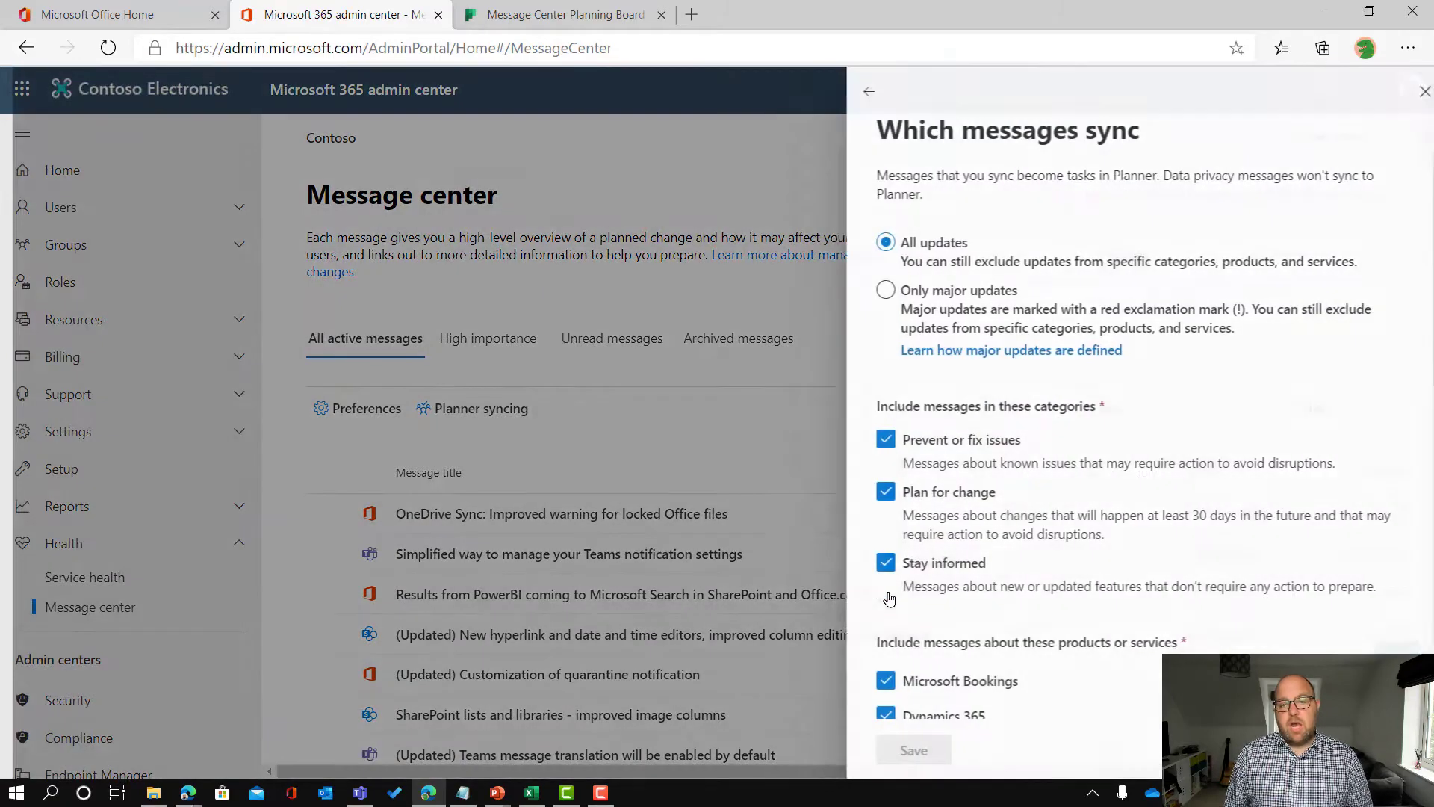
scroll(1051, 344, down, 7)
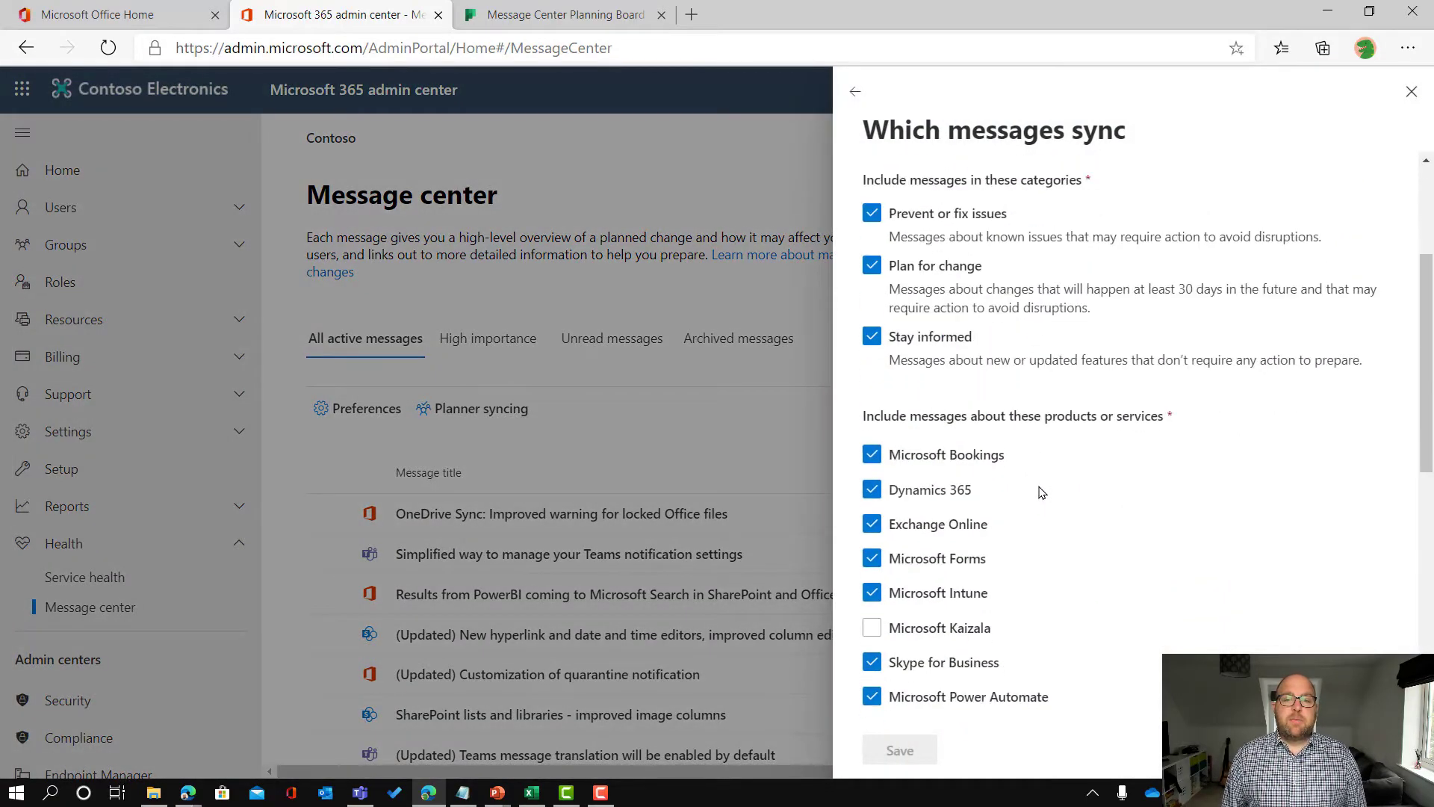
scroll(1064, 543, up, 3)
scroll(1064, 543, up, 5)
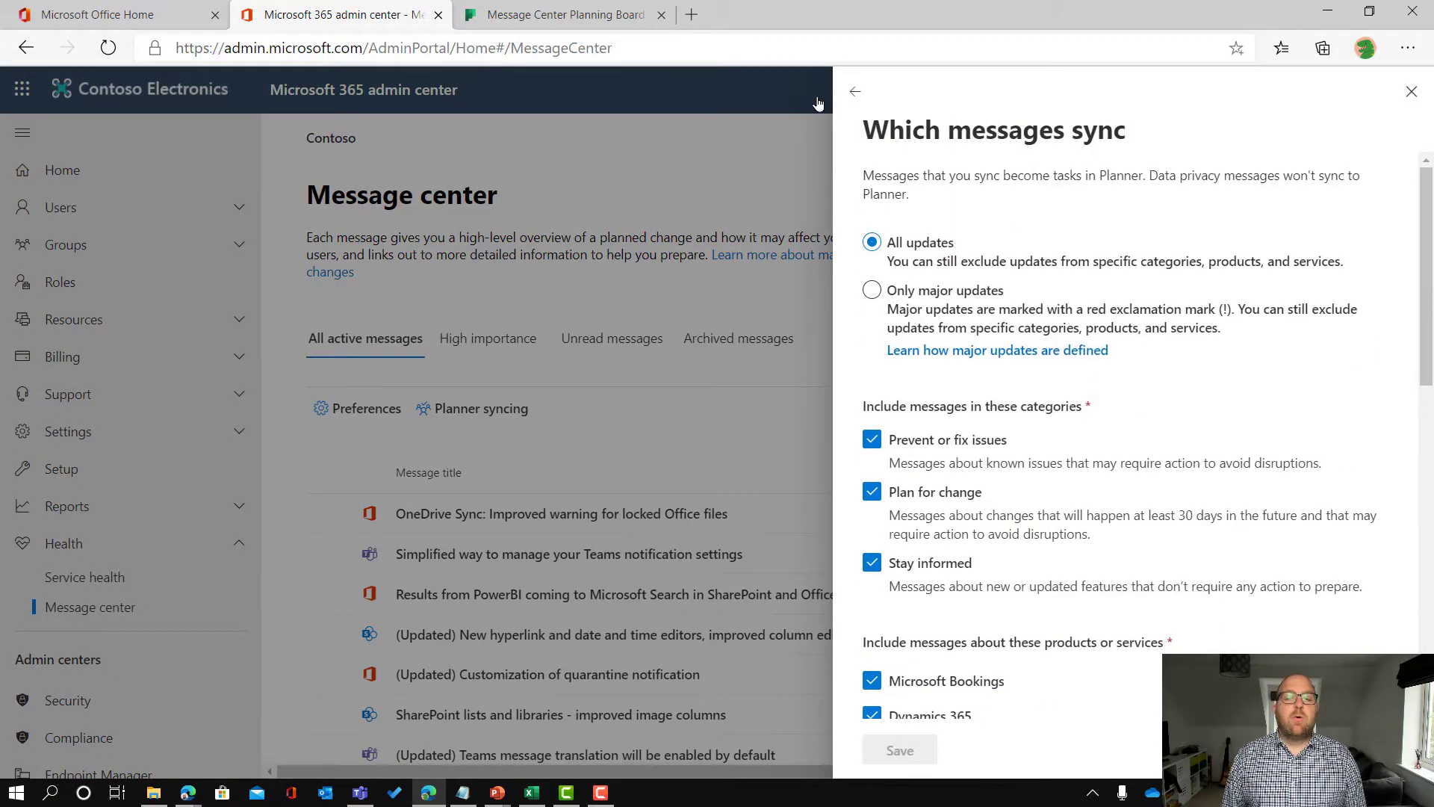
click(855, 91)
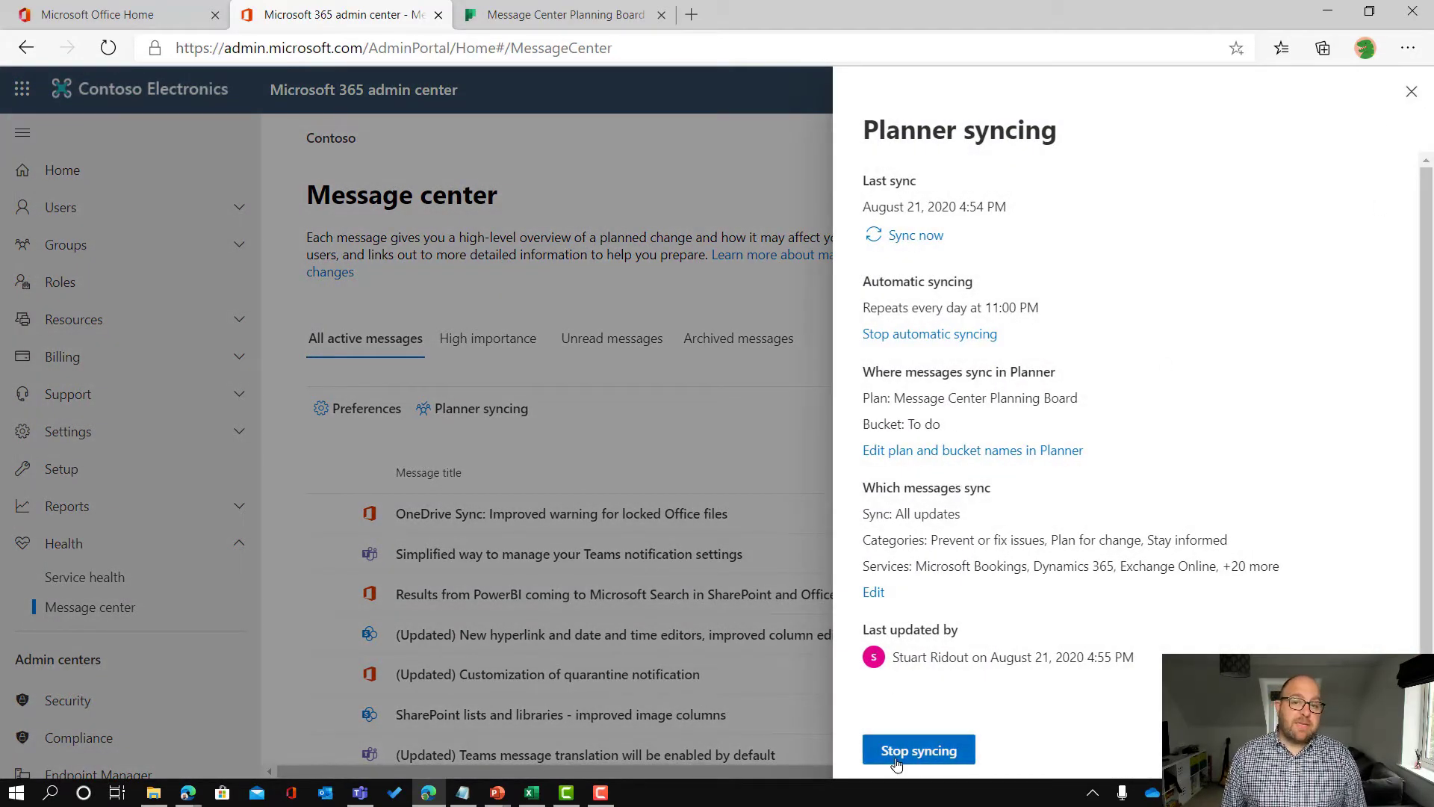
click(1411, 92)
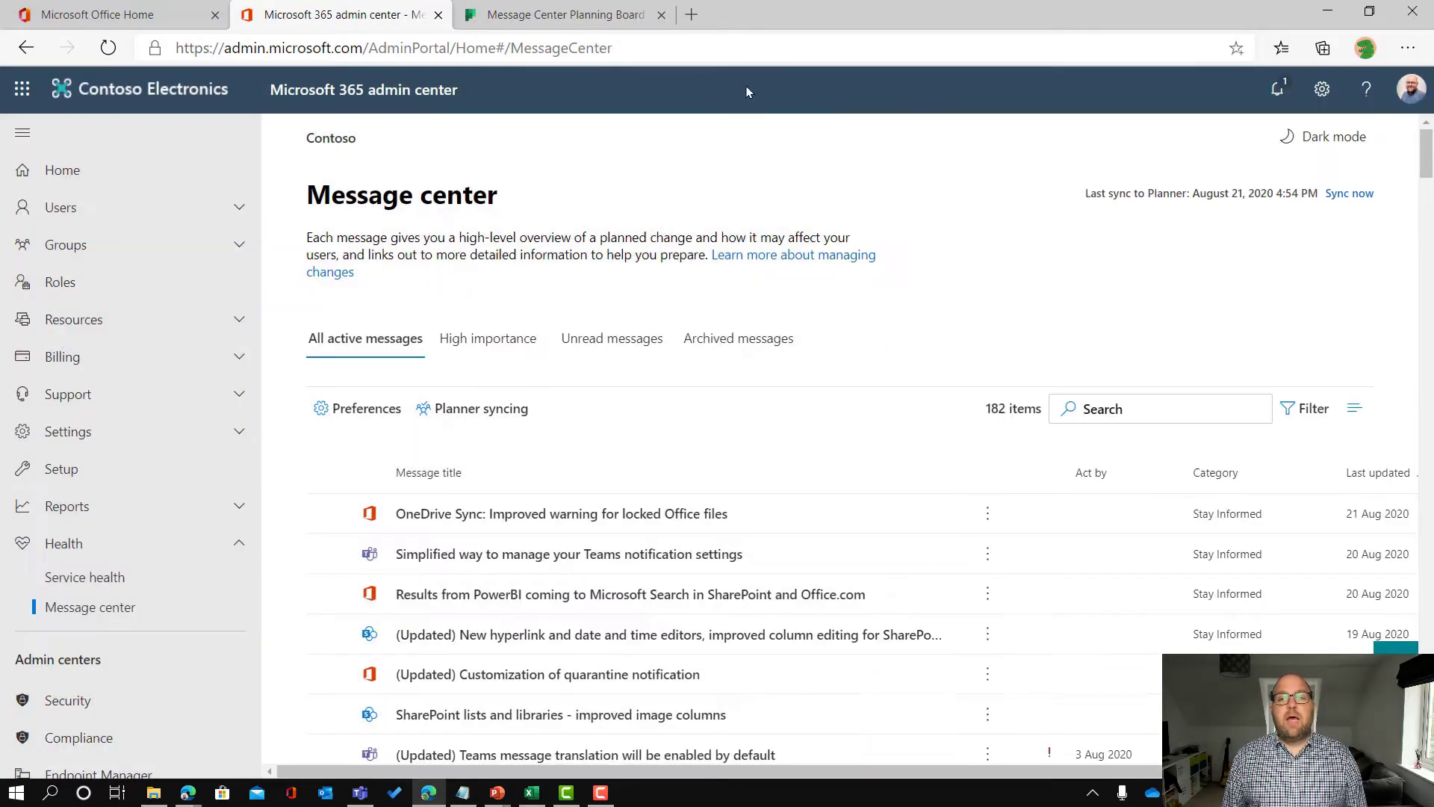
click(576, 27)
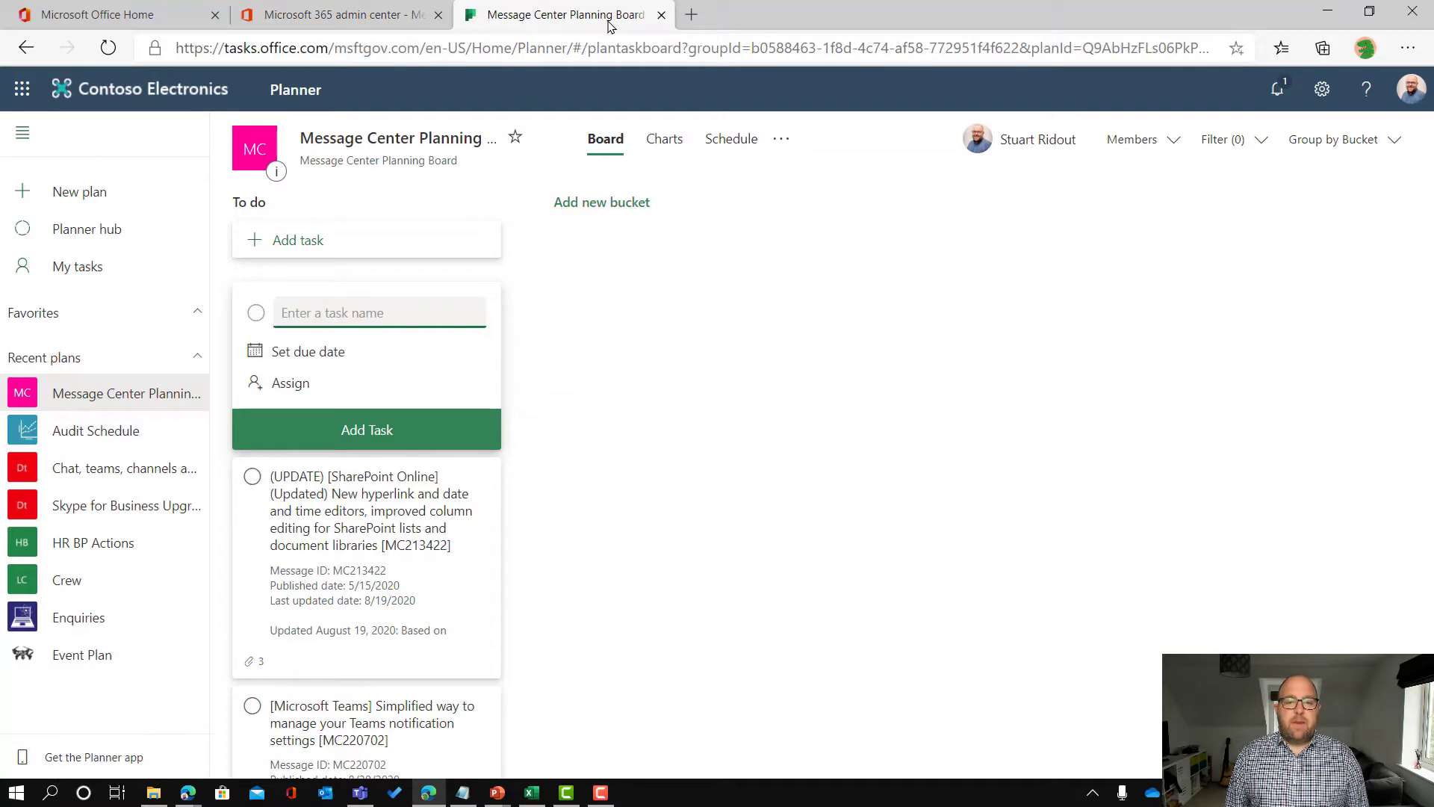
Step: From the Office home page, open Microsoft Teams to the Contoso Finance team's Audits channel
click(99, 21)
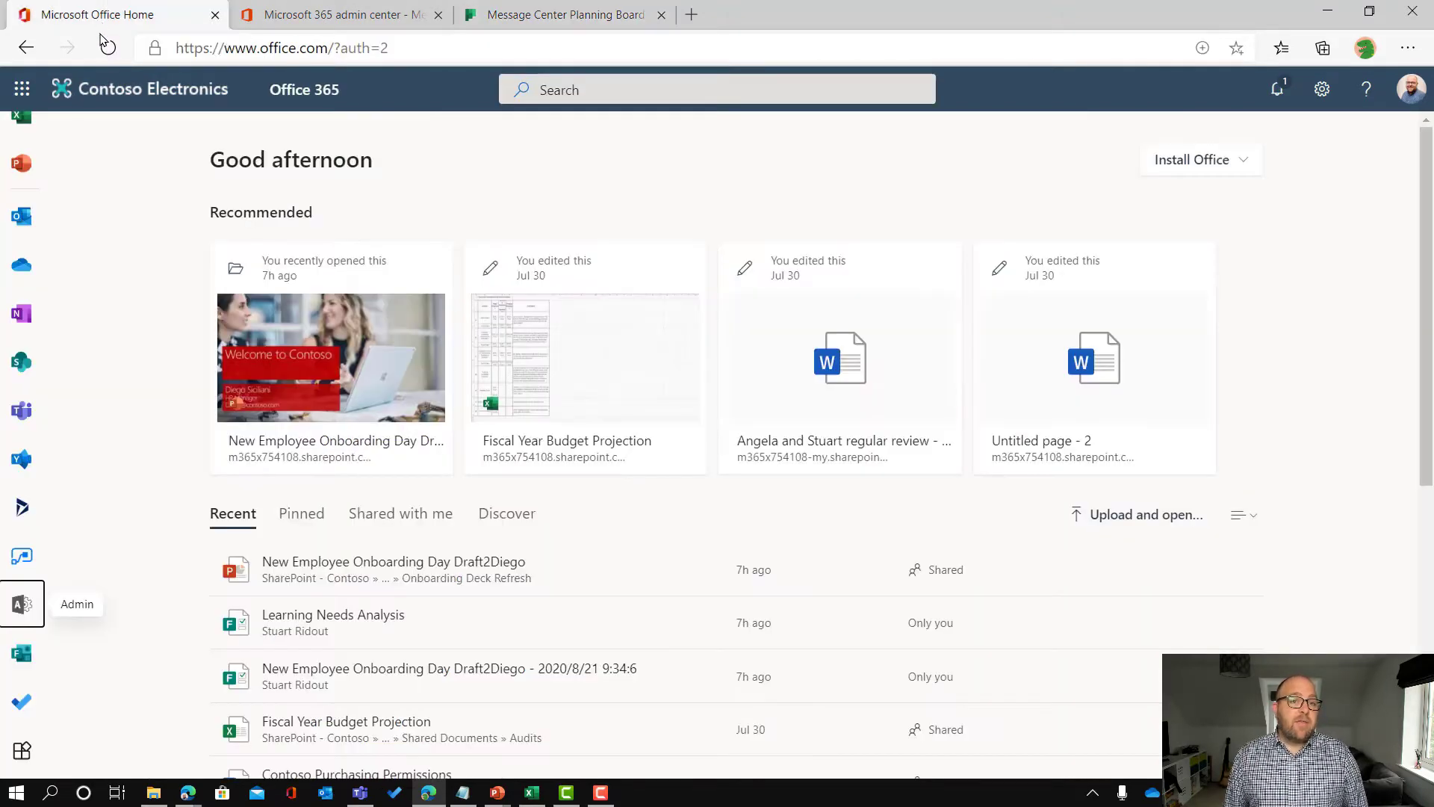
click(18, 415)
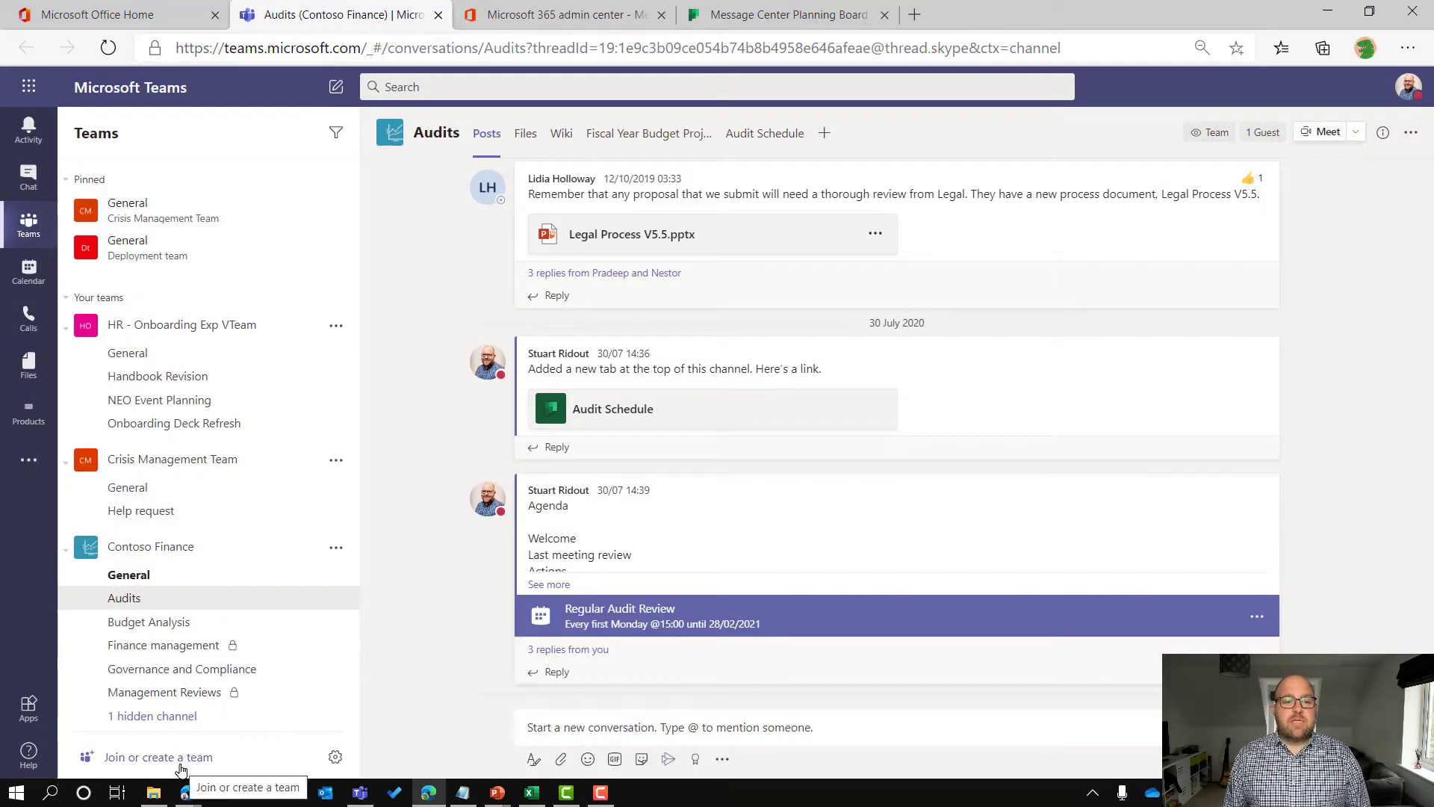
Step: Create a new team from the existing Message Center Planning Board Microsoft 365 group
click(181, 763)
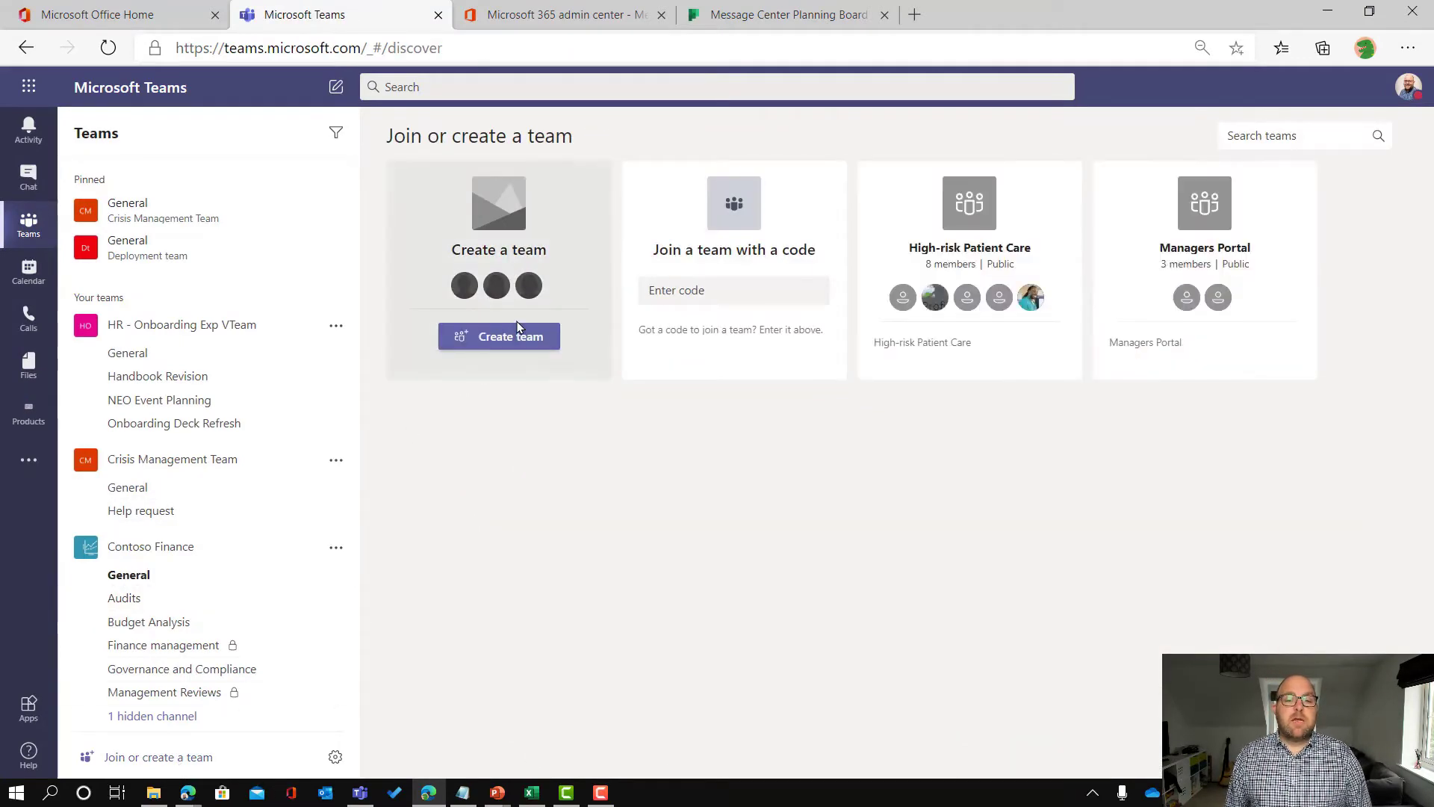
click(510, 335)
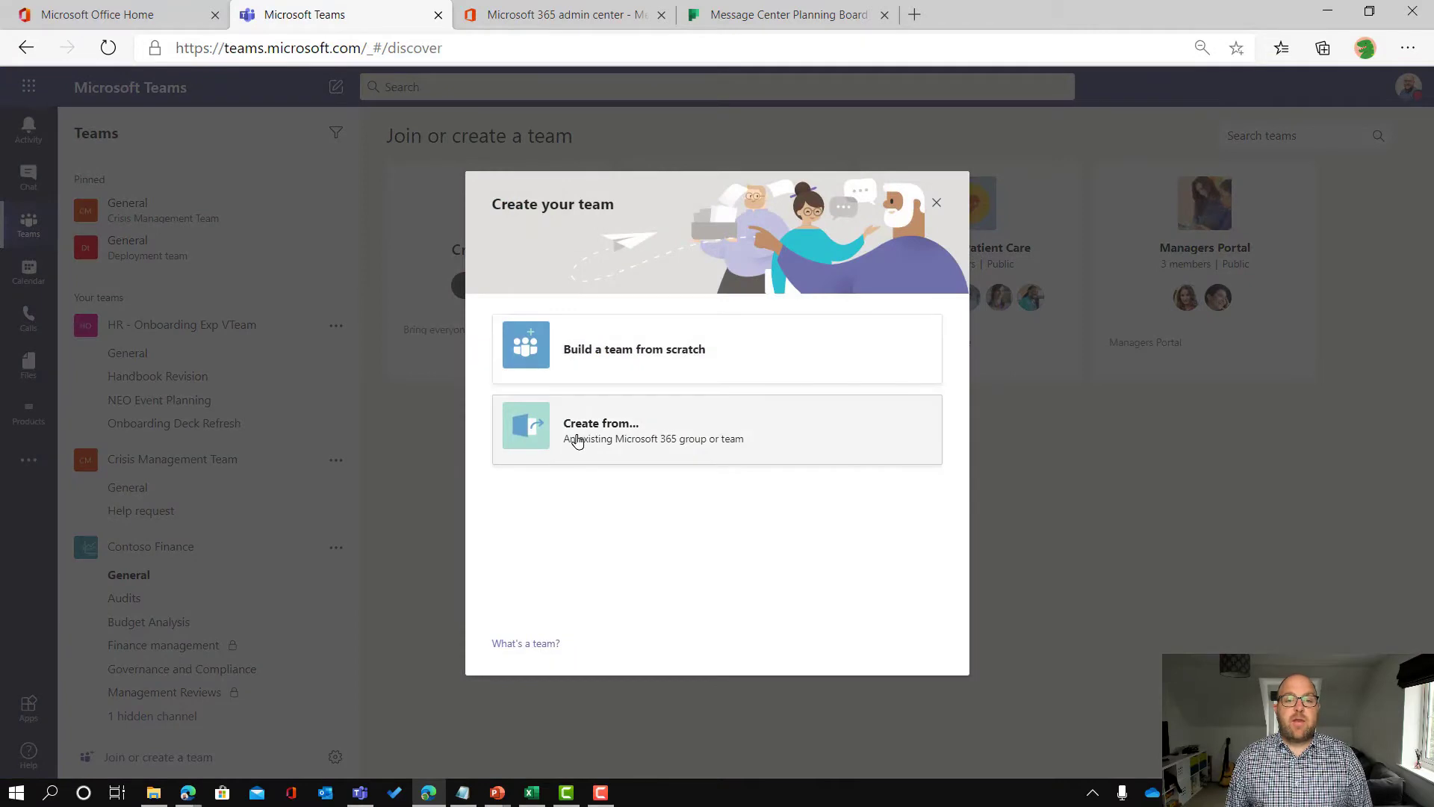
click(577, 440)
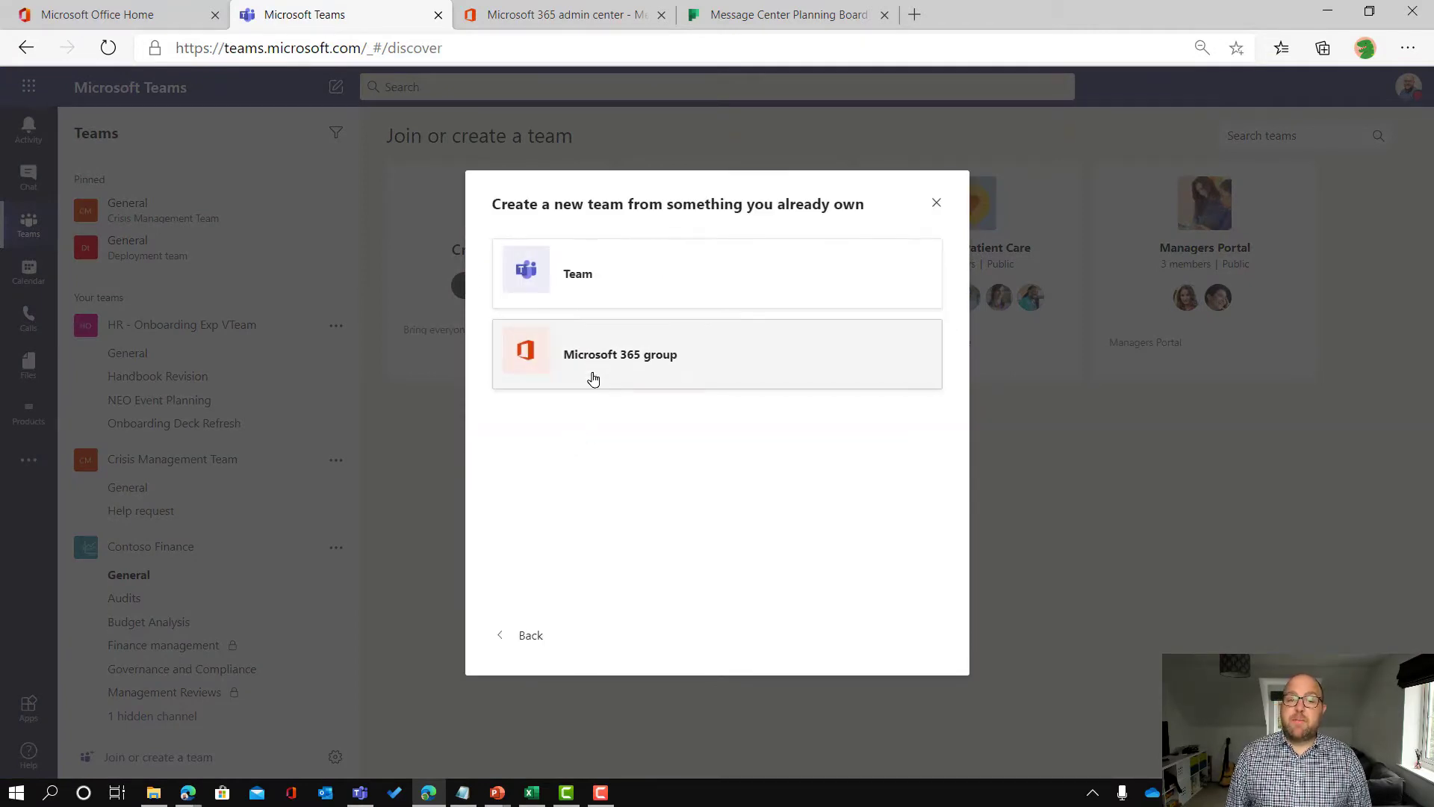
click(595, 366)
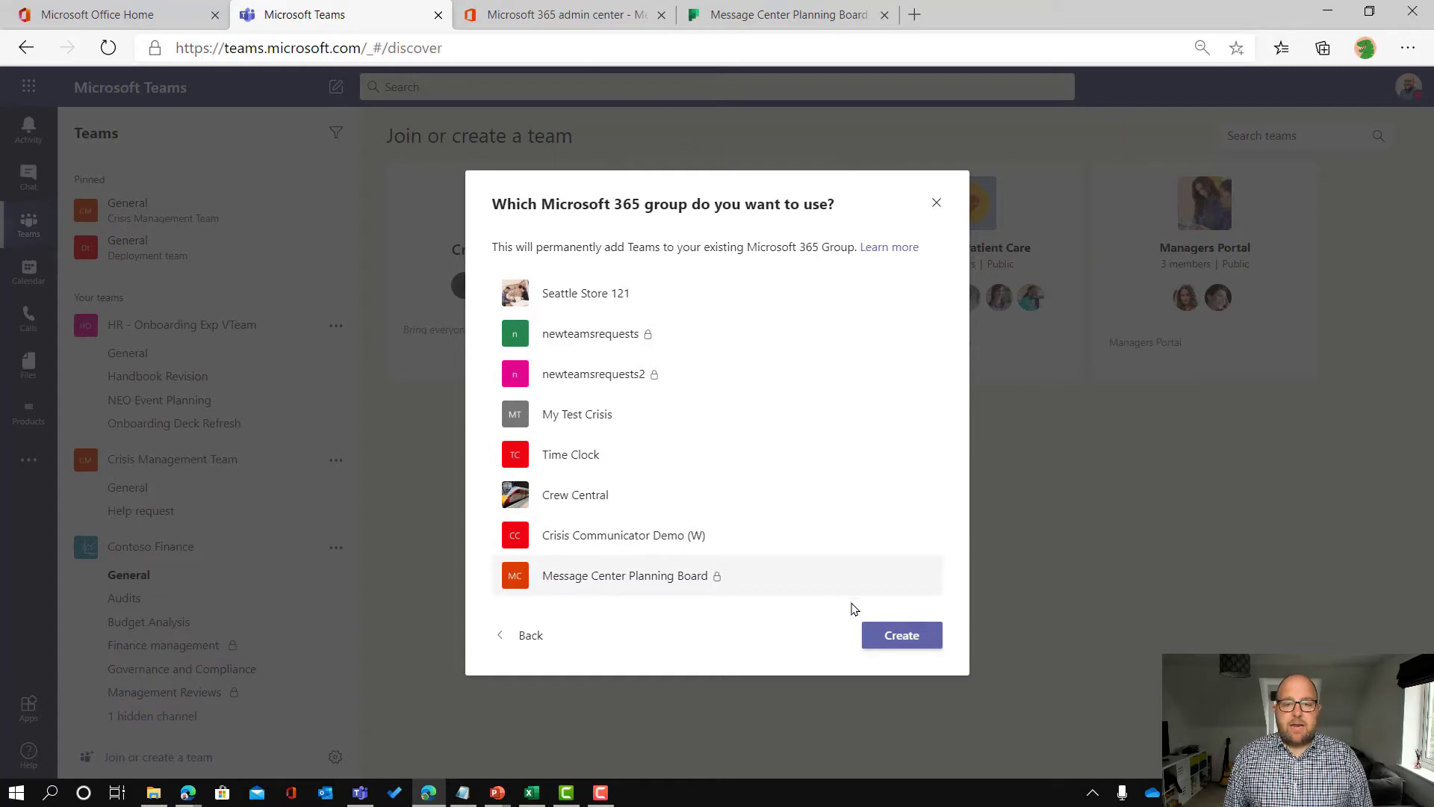
click(929, 635)
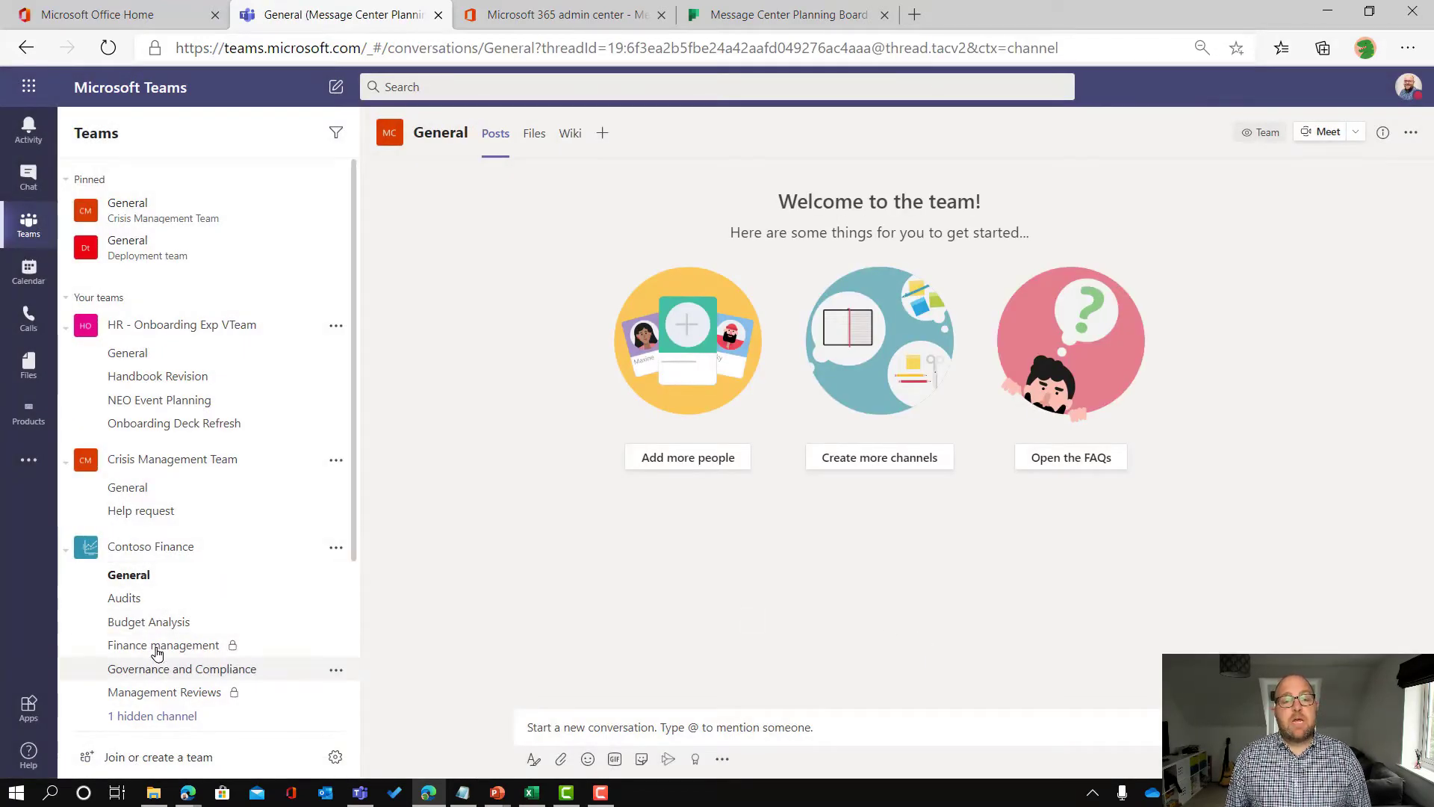
Step: Add four colleagues as members of the Message Center Planning Board team
scroll(170, 622, down, 3)
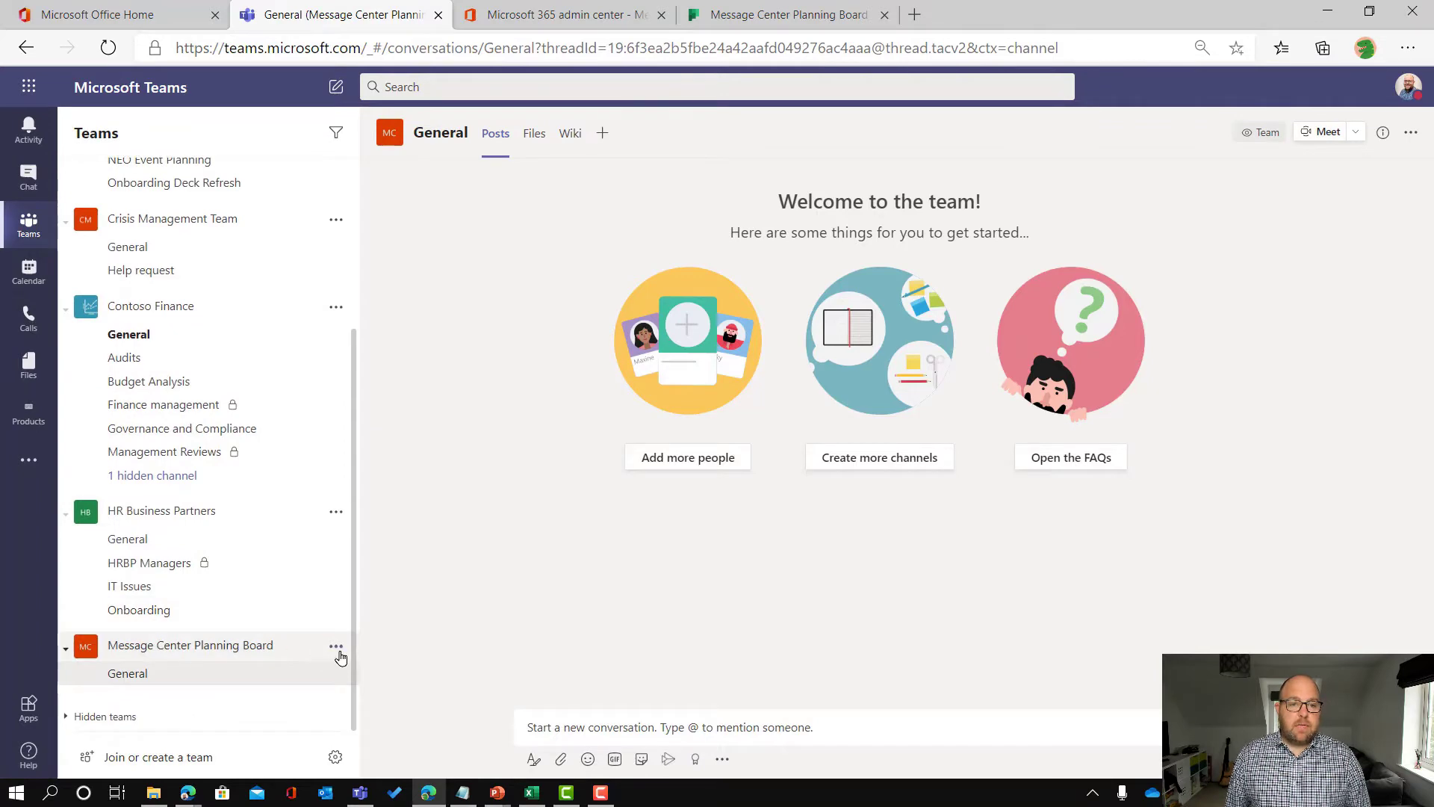
click(337, 647)
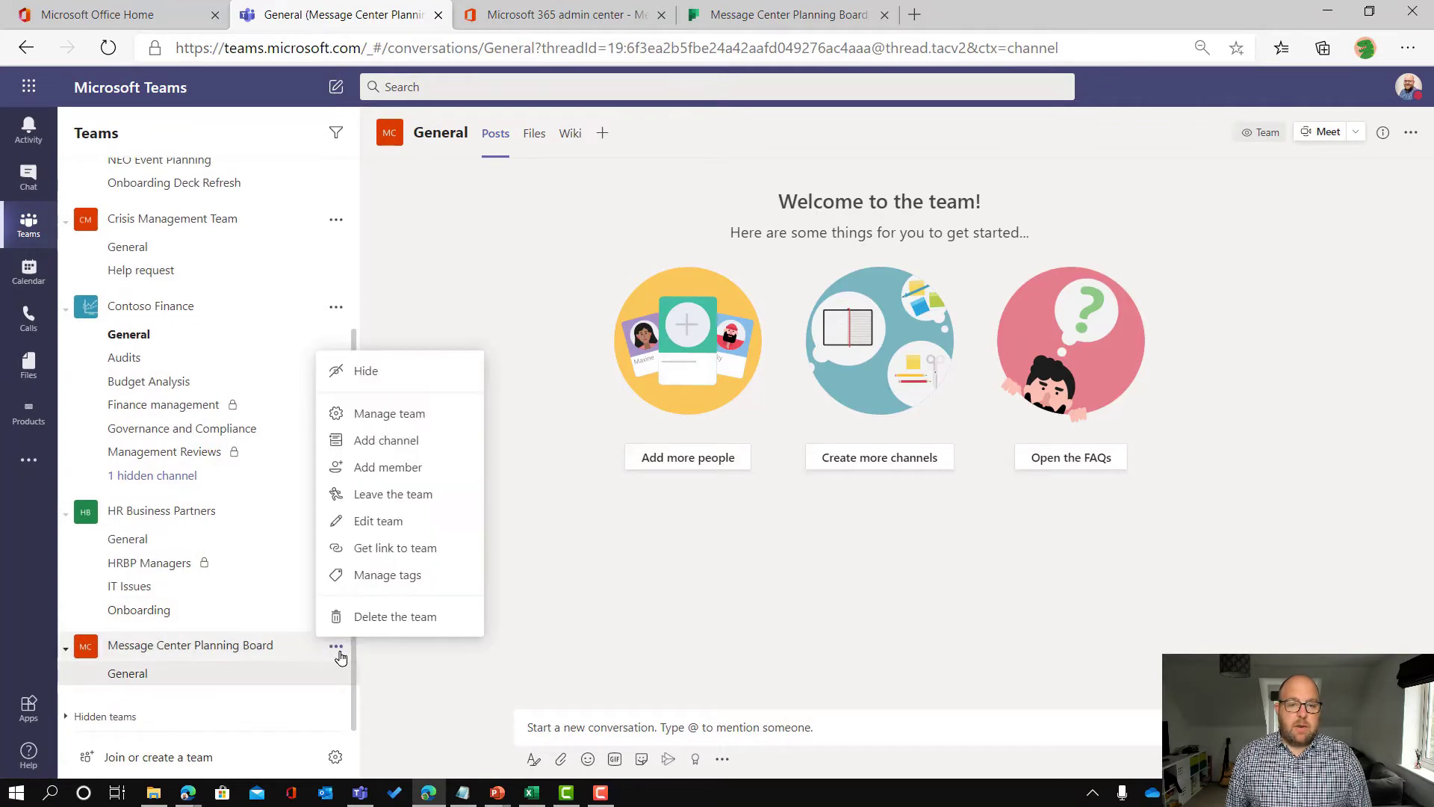
click(387, 468)
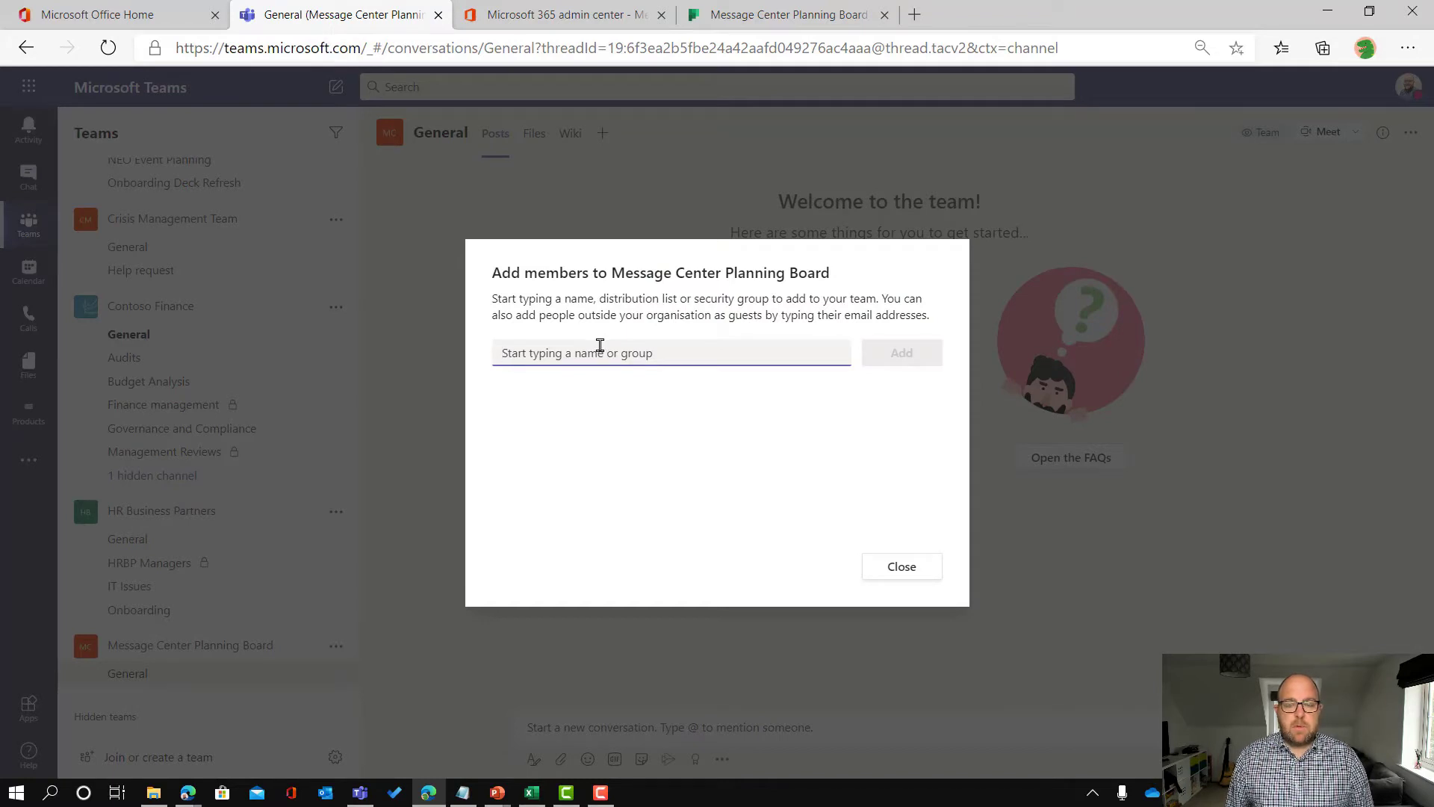
text(nes)
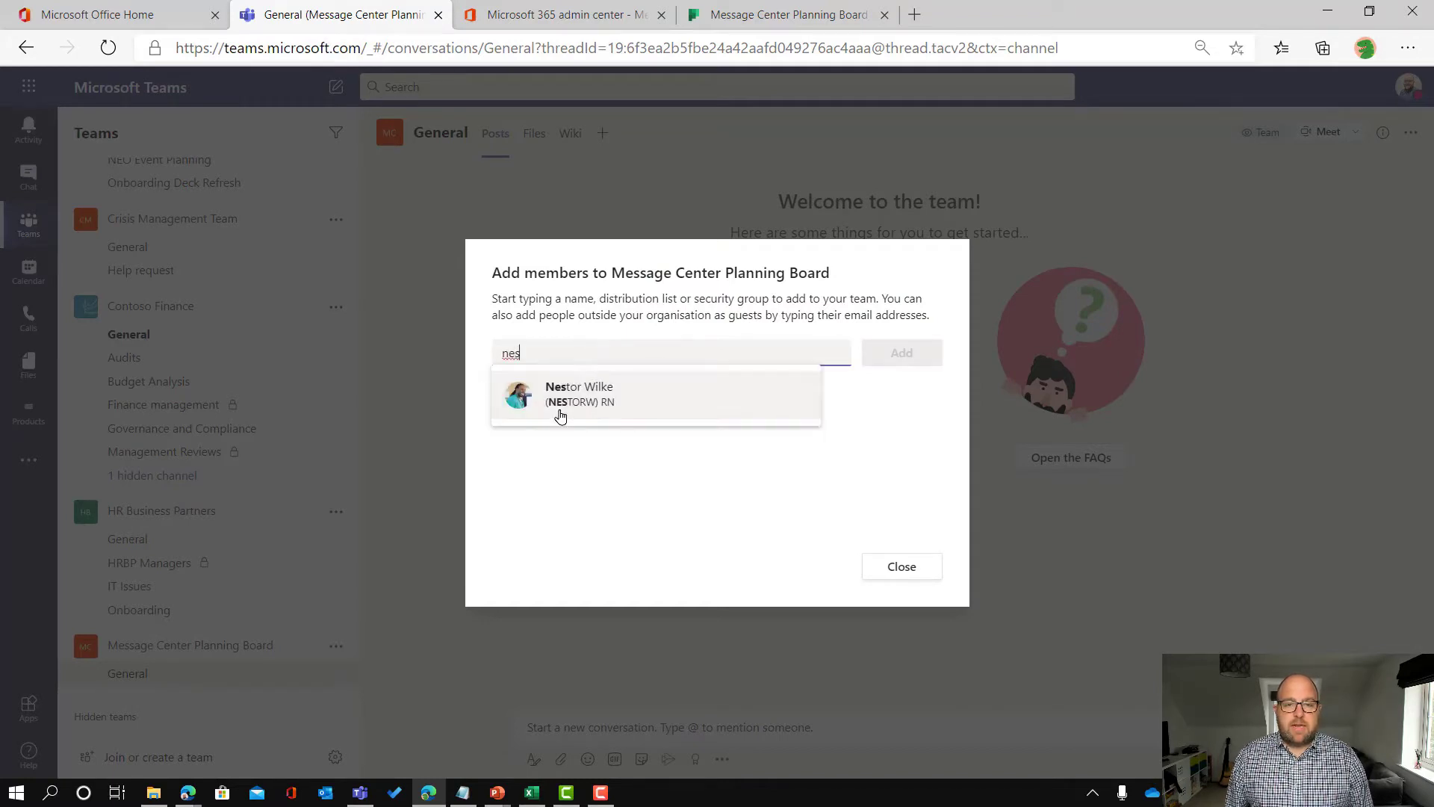
click(565, 410)
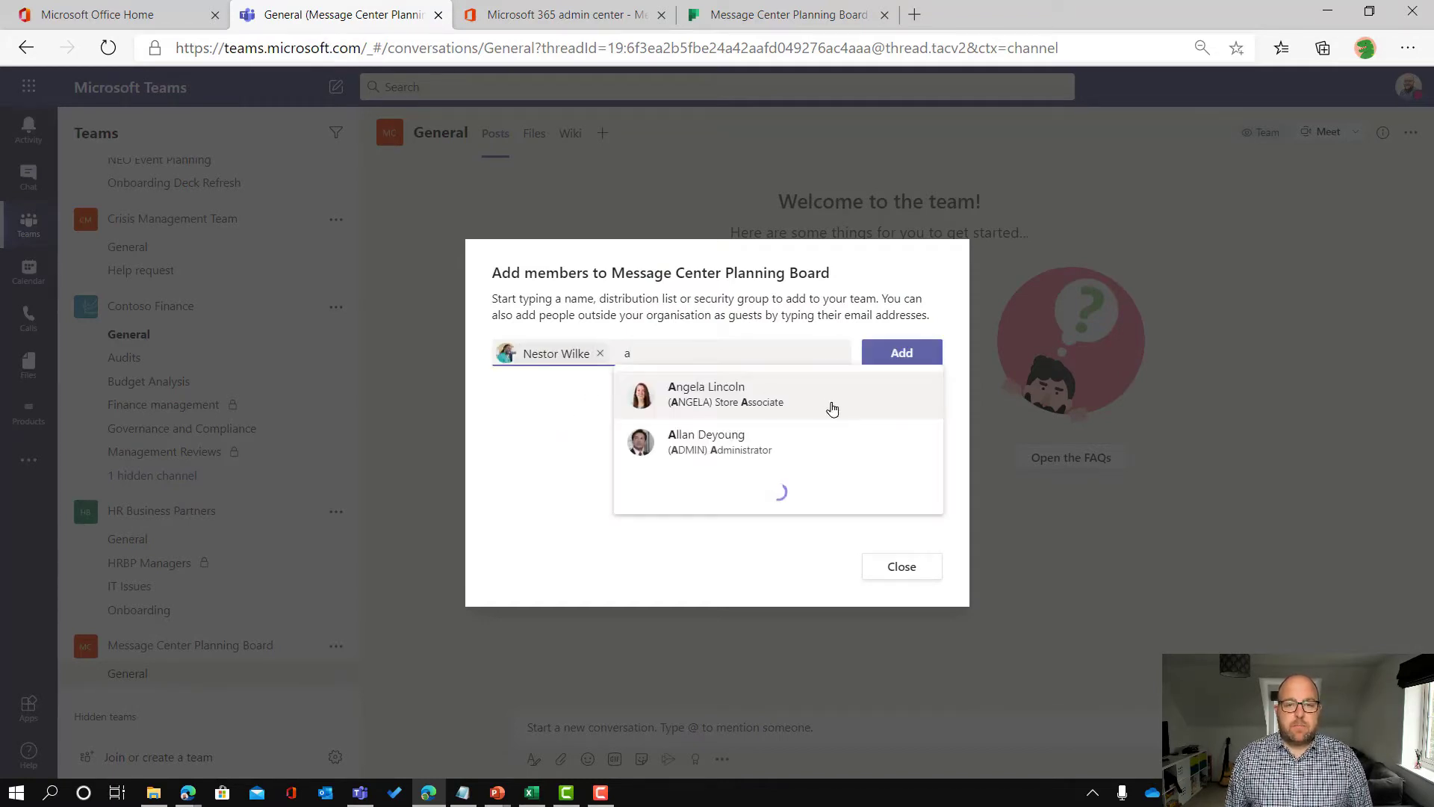
click(709, 395)
text(all)
click(849, 403)
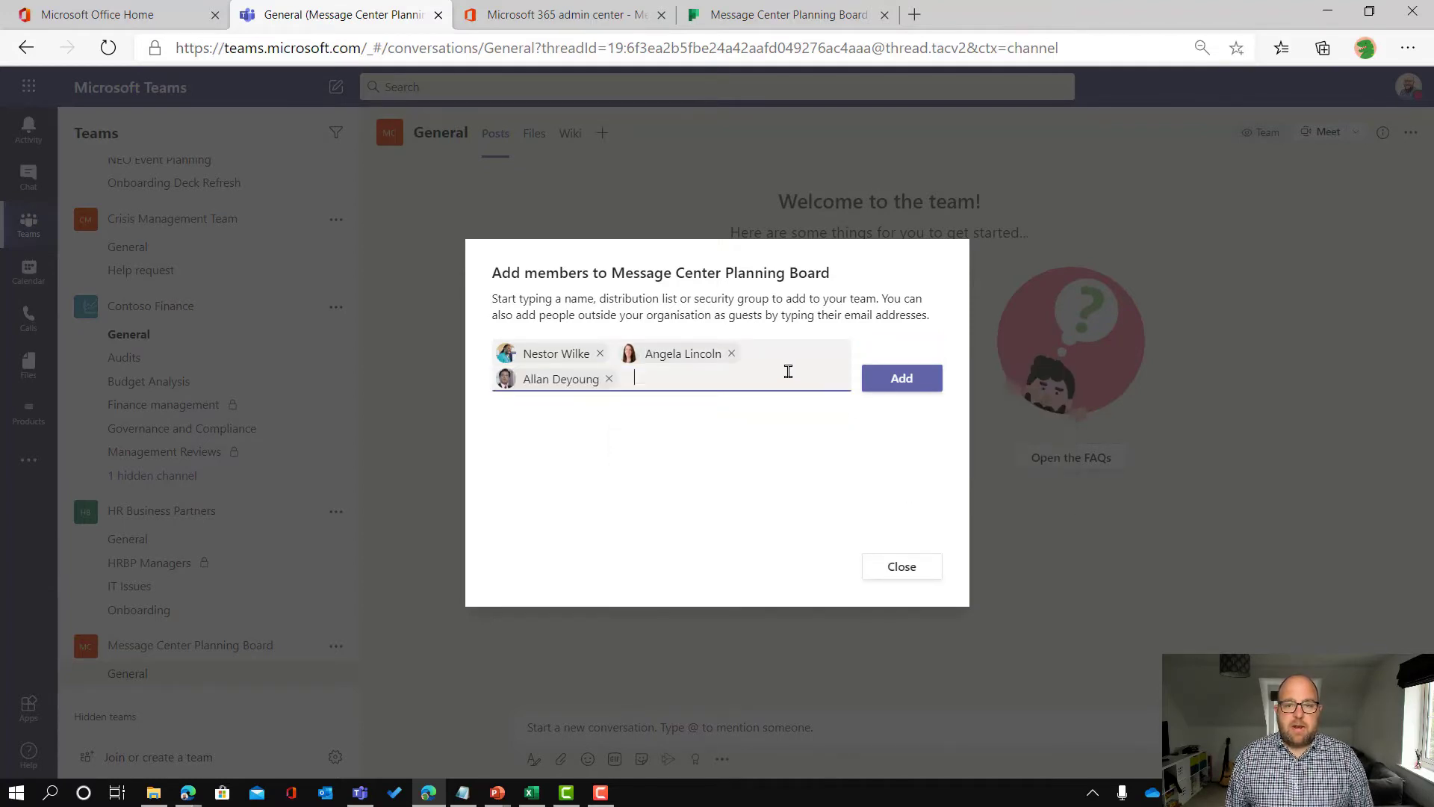
text(m)
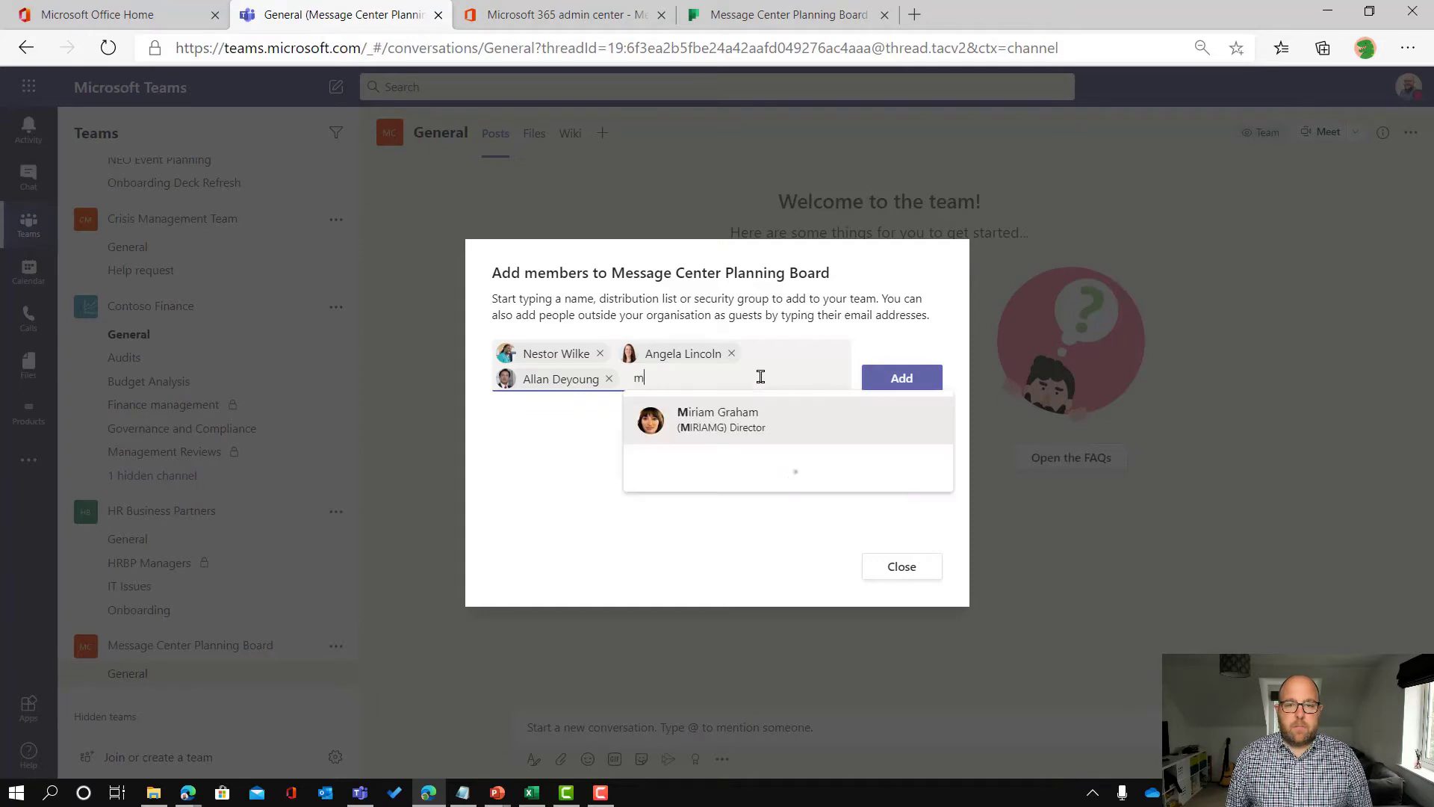
click(730, 412)
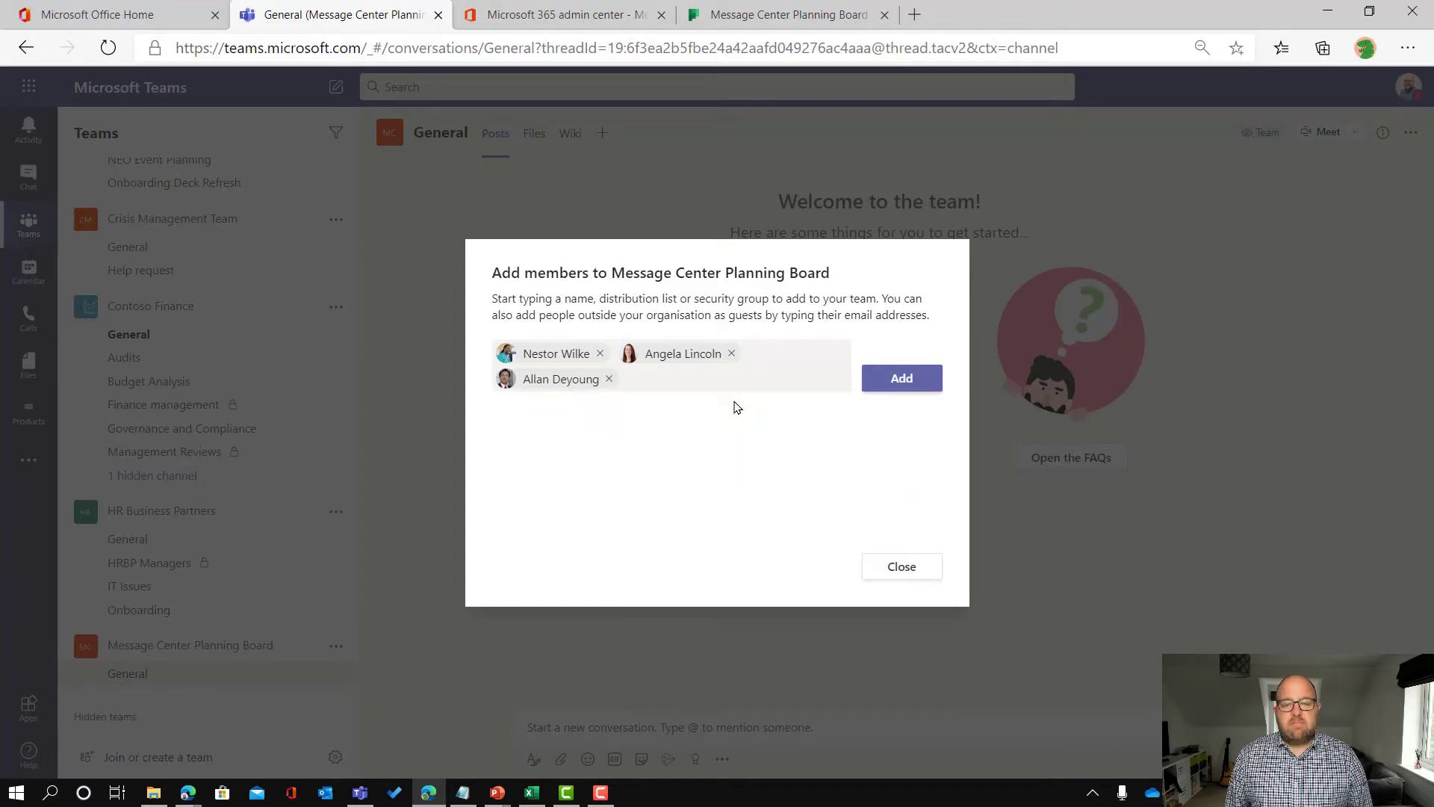
click(902, 383)
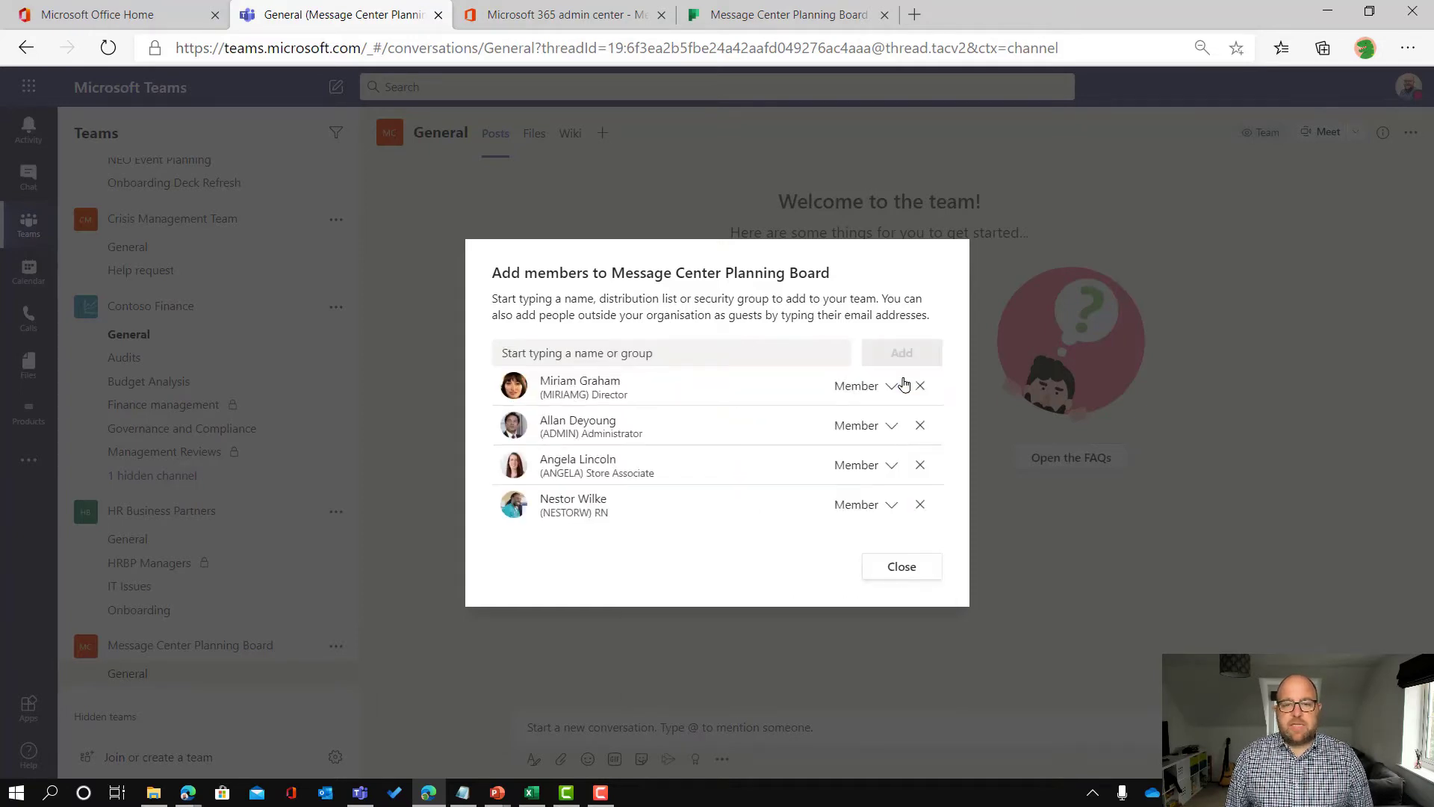
click(897, 567)
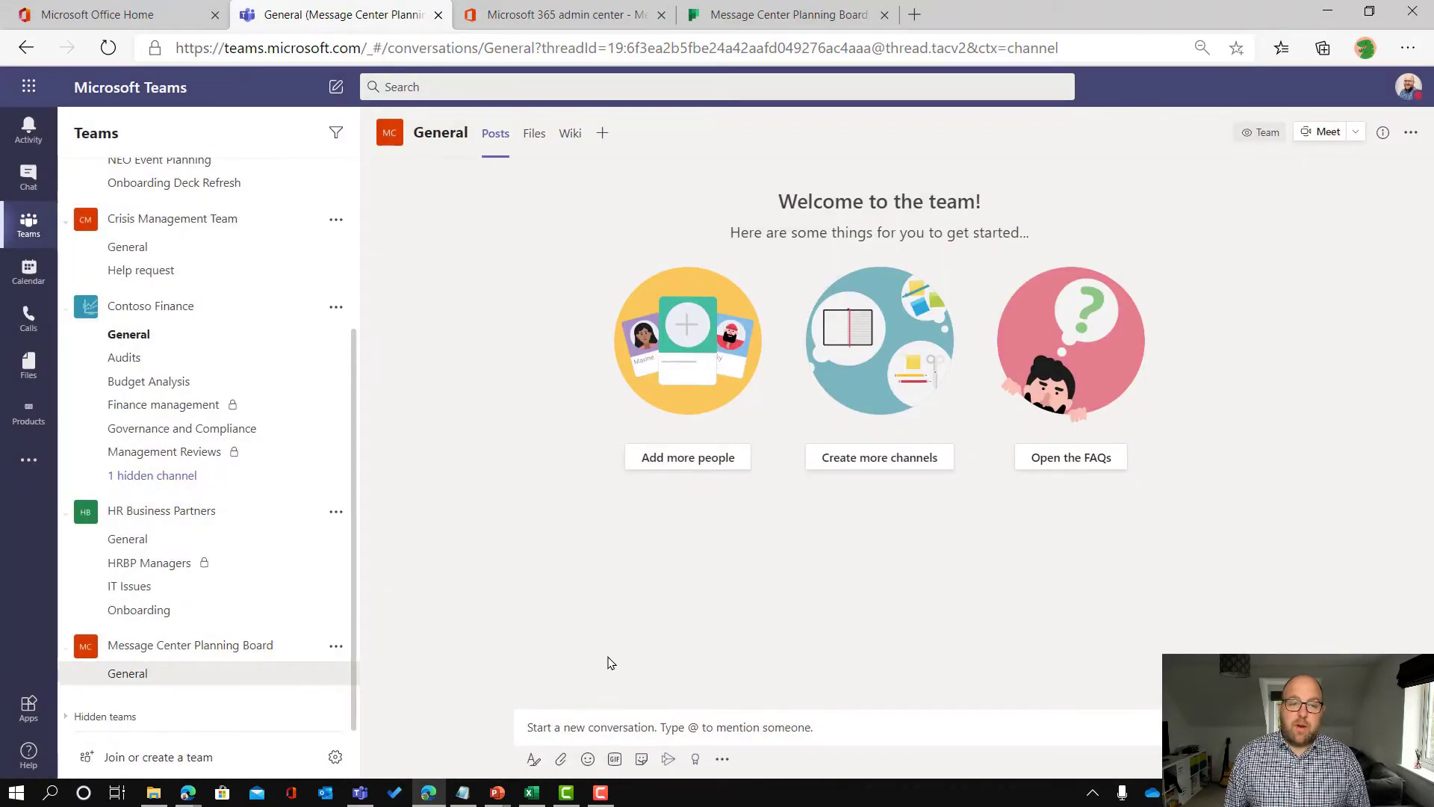
Step: Open Power Automate from Office.com and start creating a new automated flow
click(113, 16)
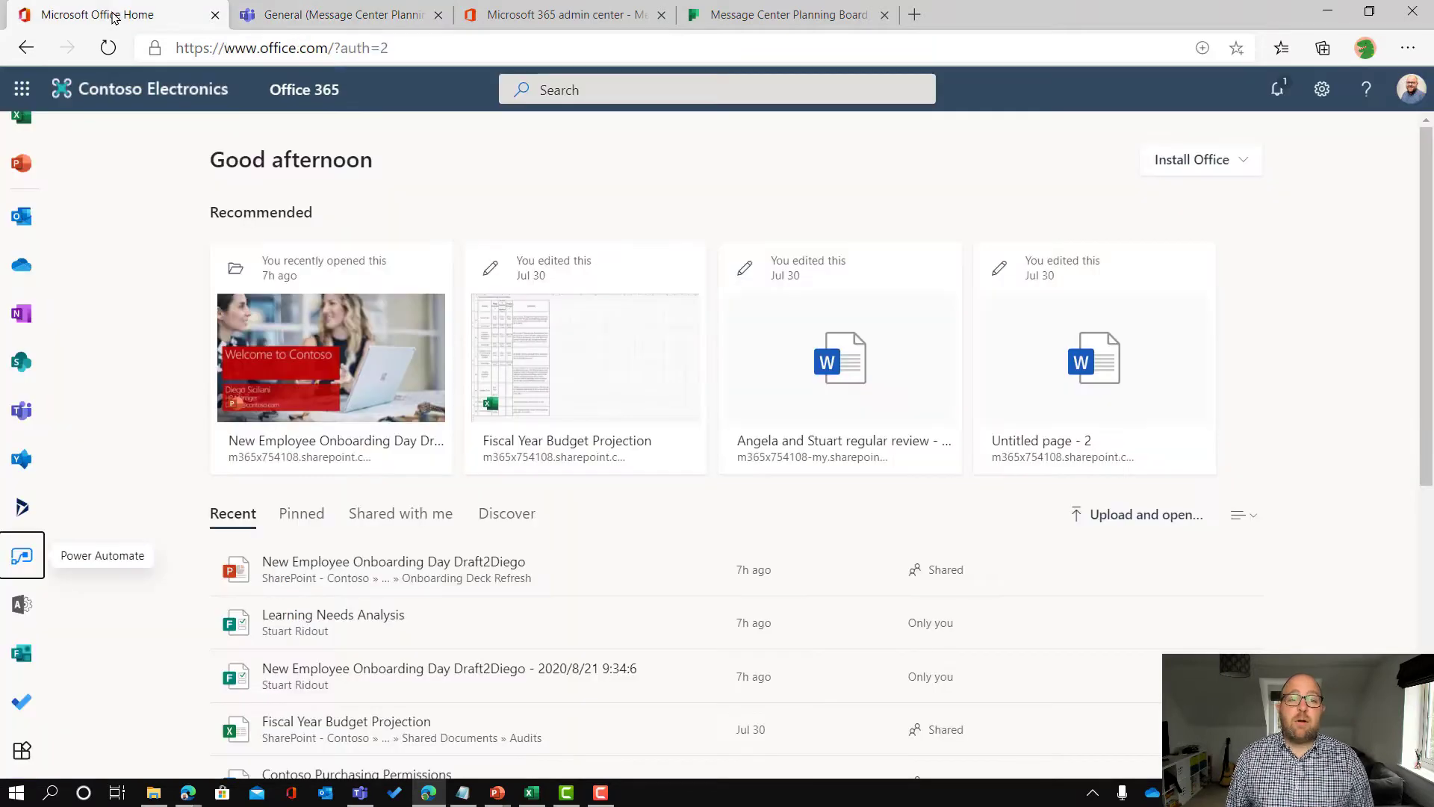
click(23, 560)
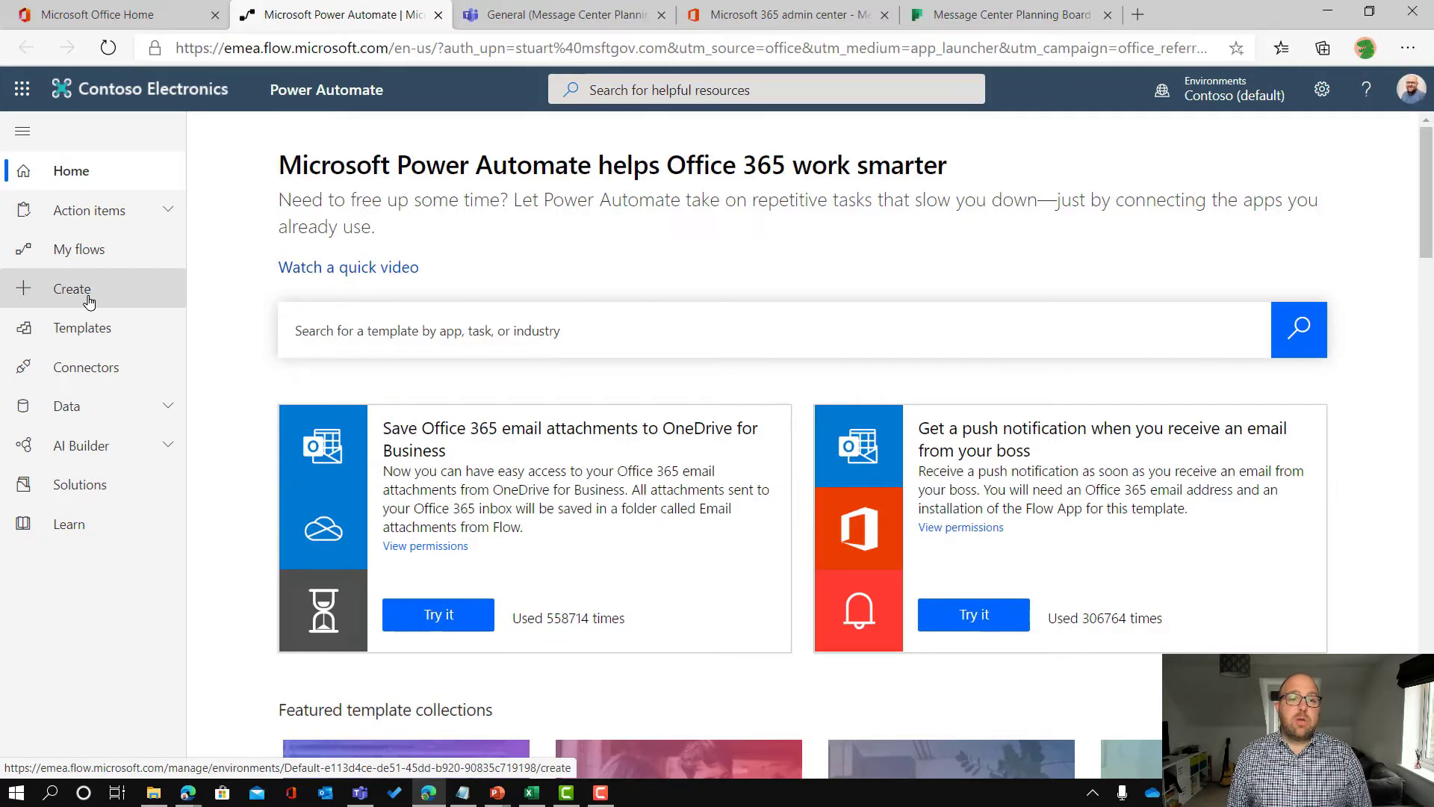
click(88, 297)
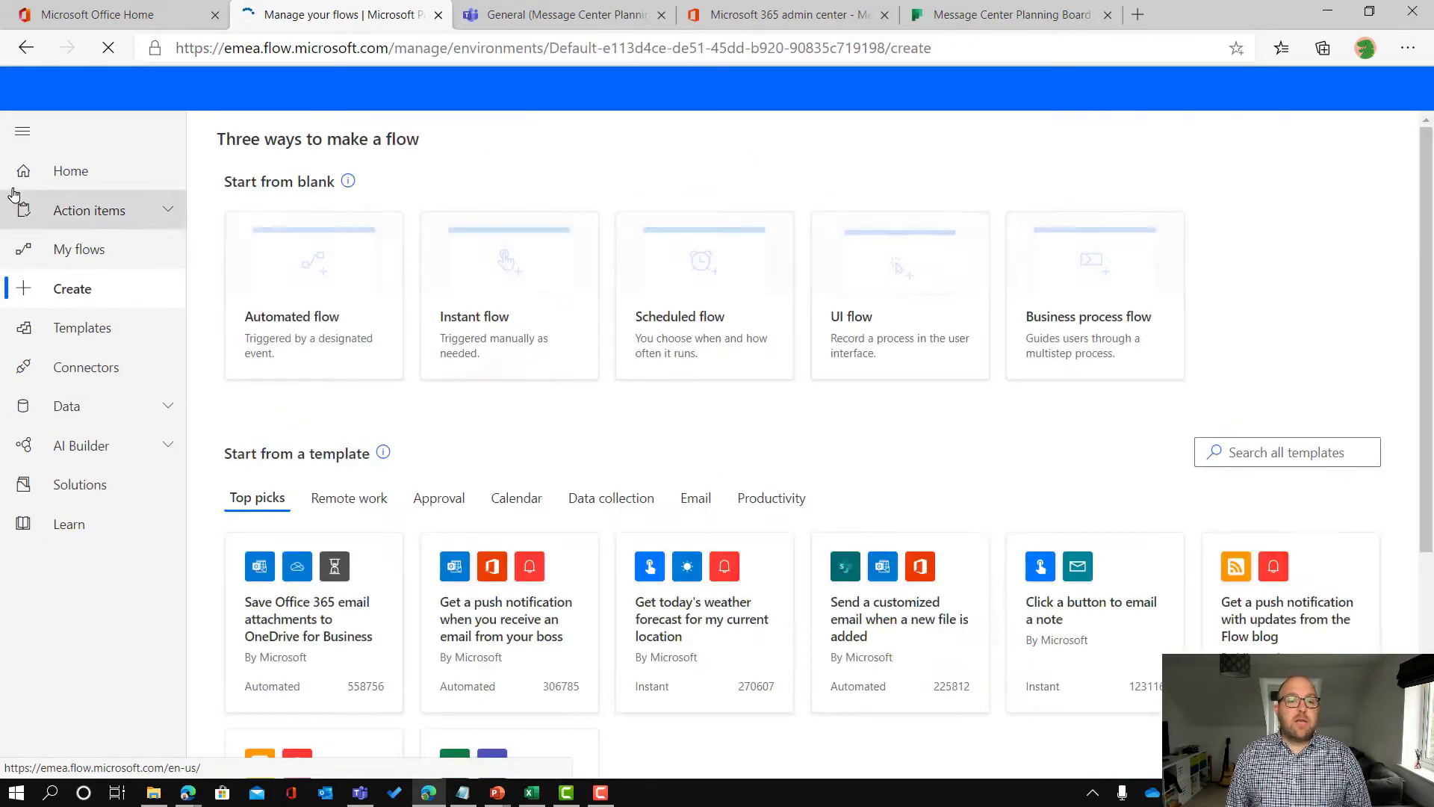
click(298, 256)
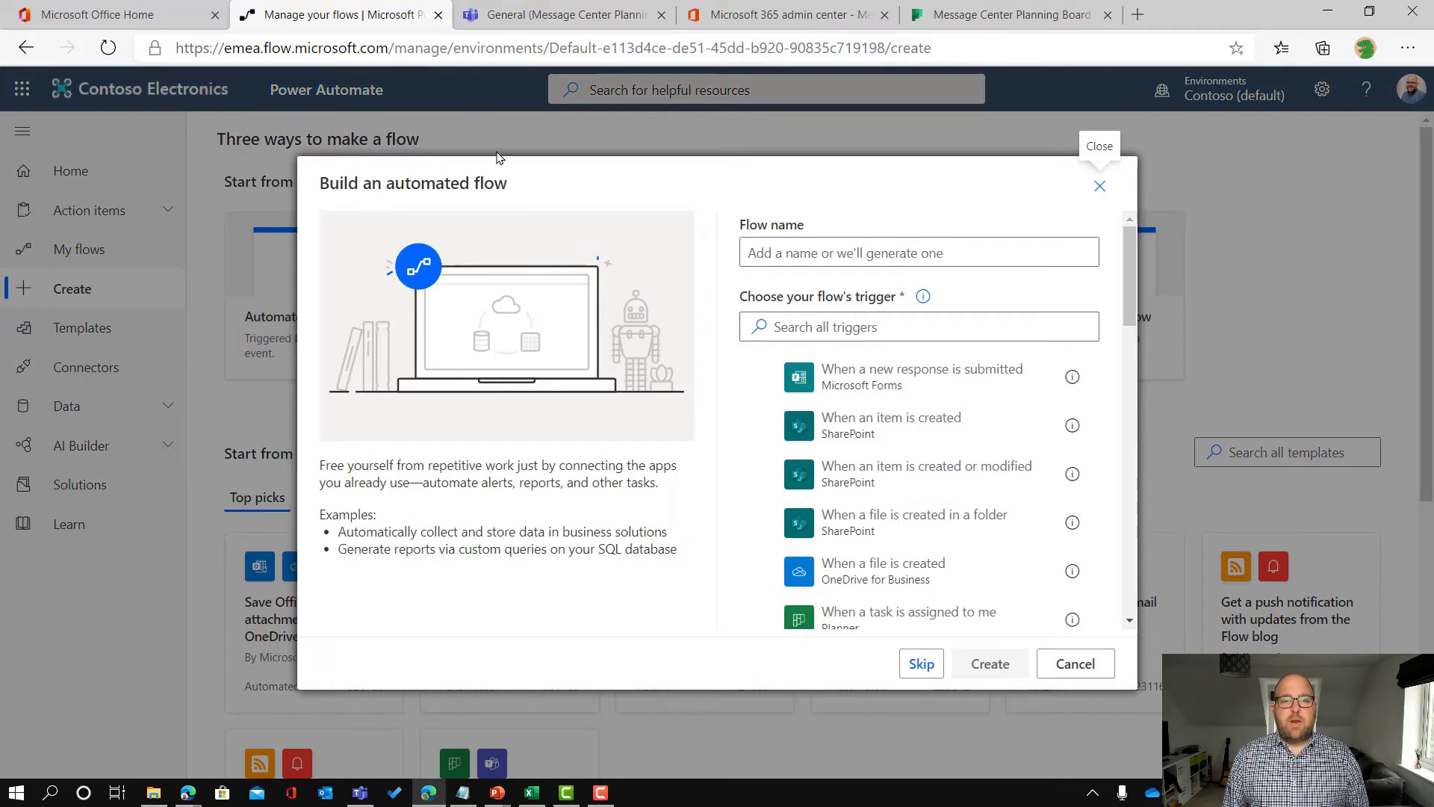
Step: Create the flow 'Allocate triage' using the Planner trigger 'When a new task is created'
click(824, 257)
text(Allo)
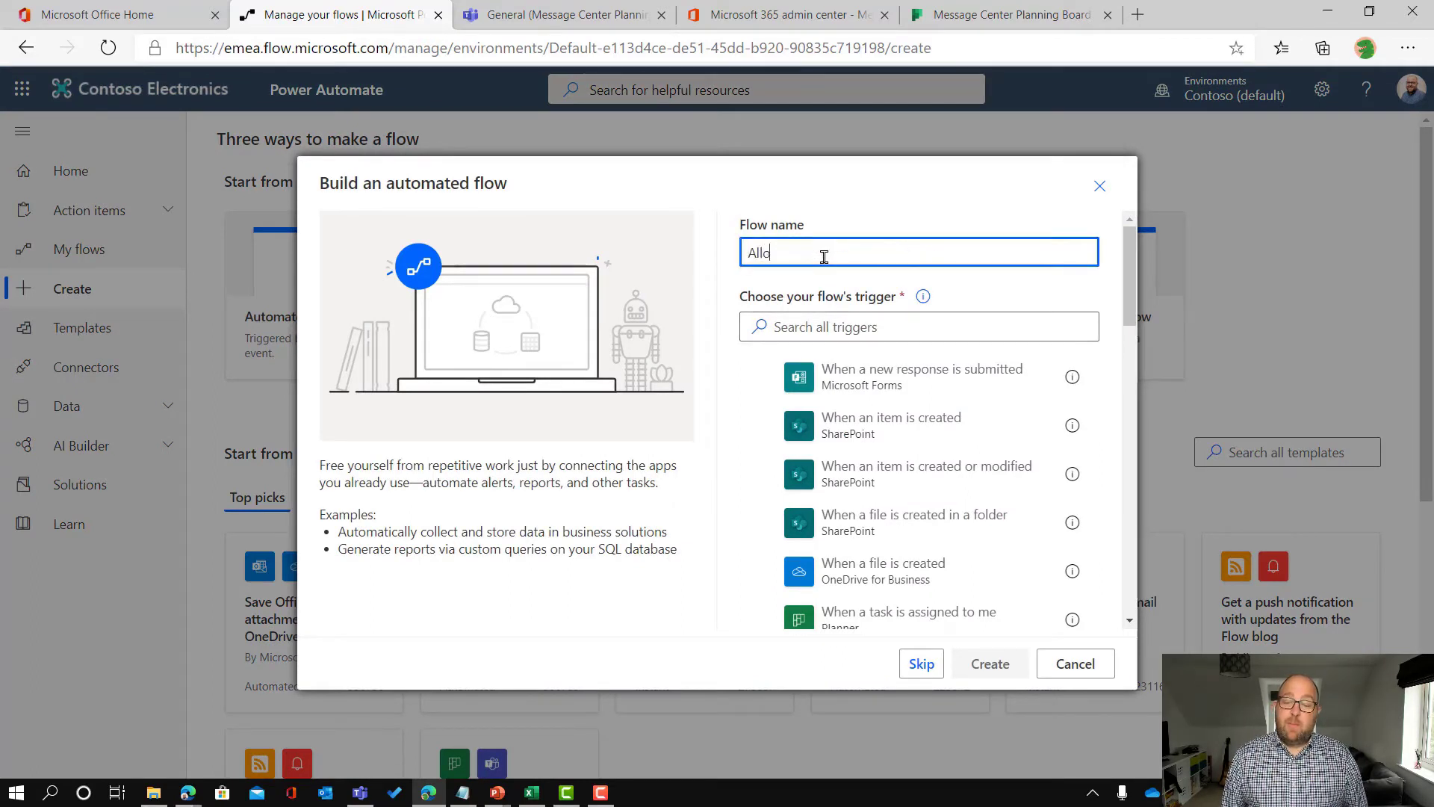
text(cate triage)
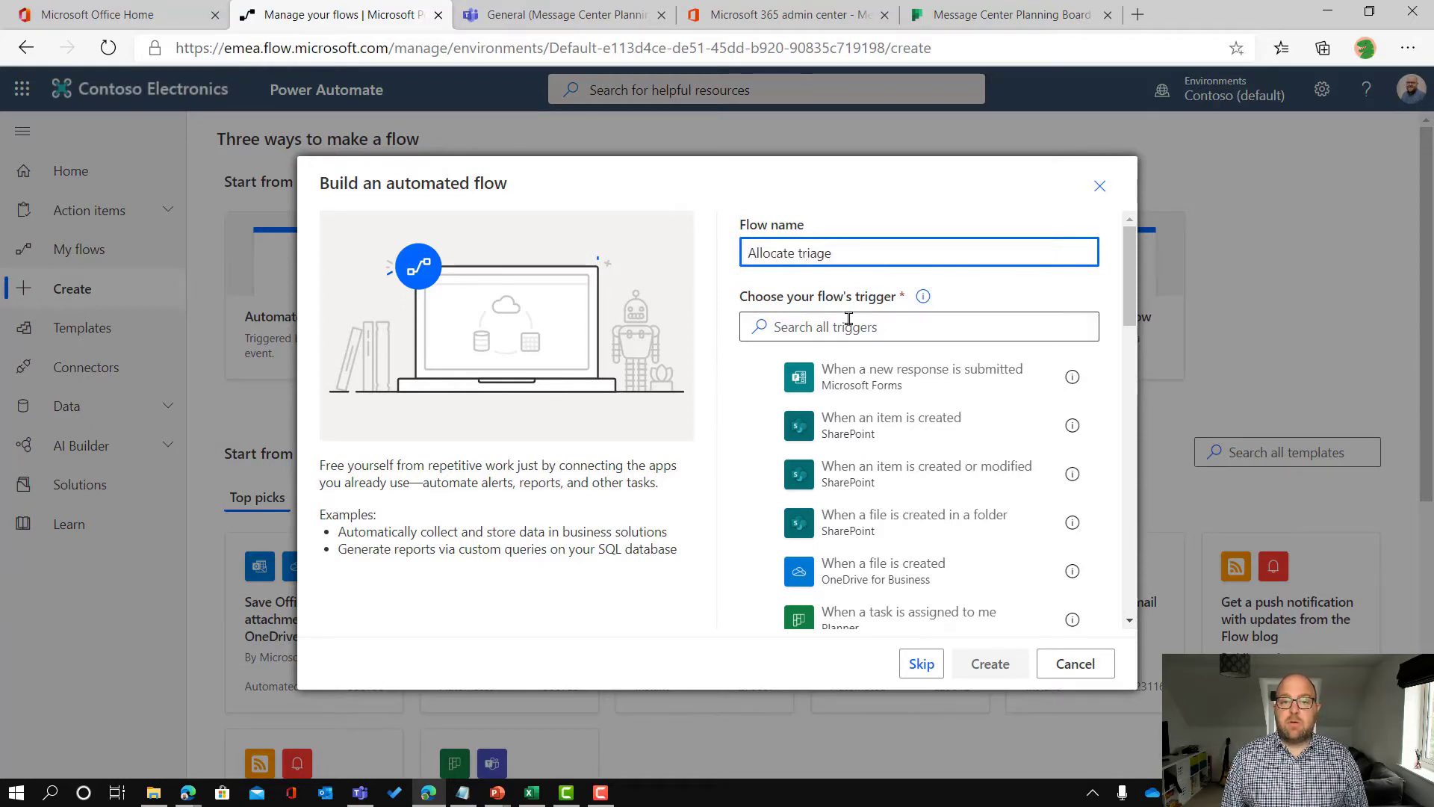
click(846, 321)
text(pla)
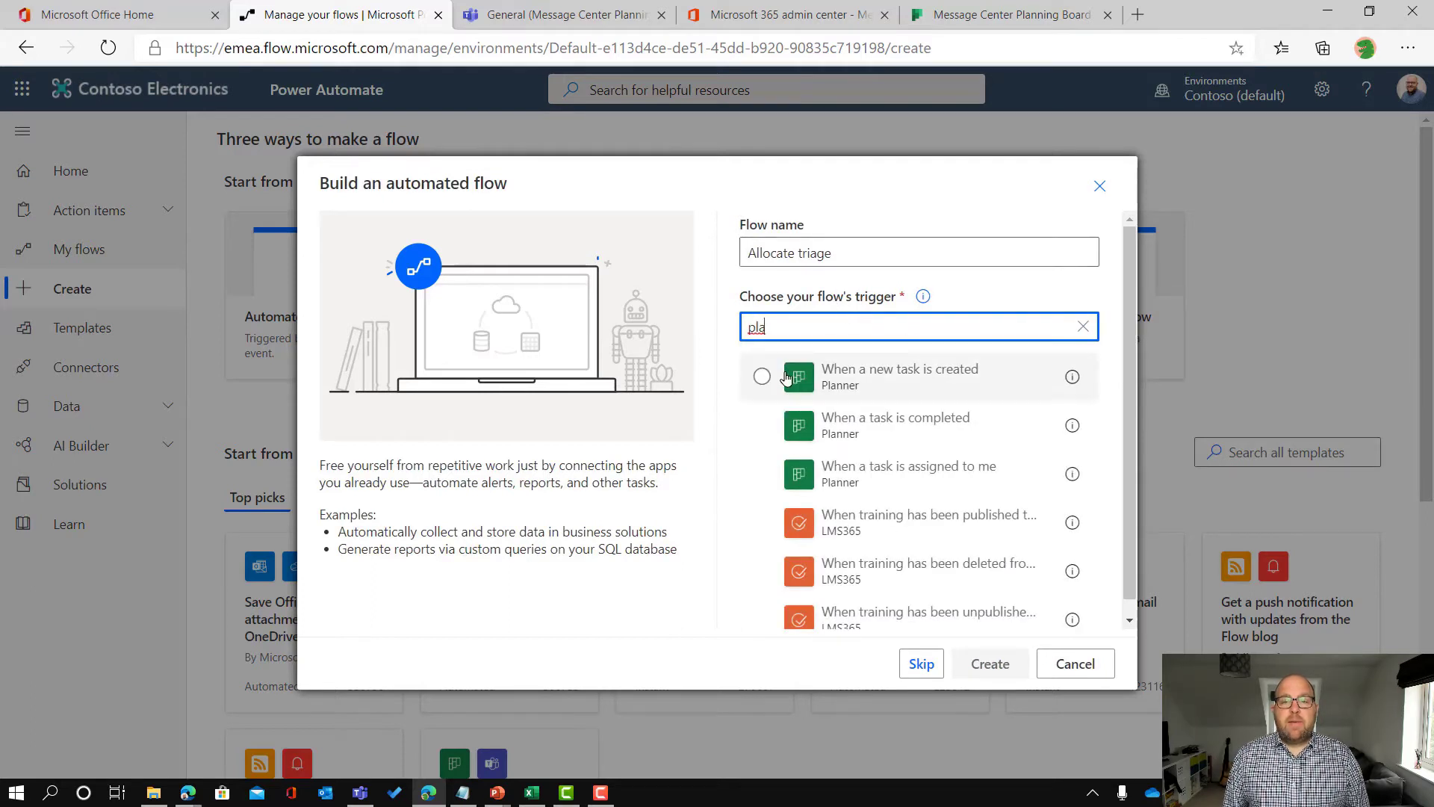
click(932, 390)
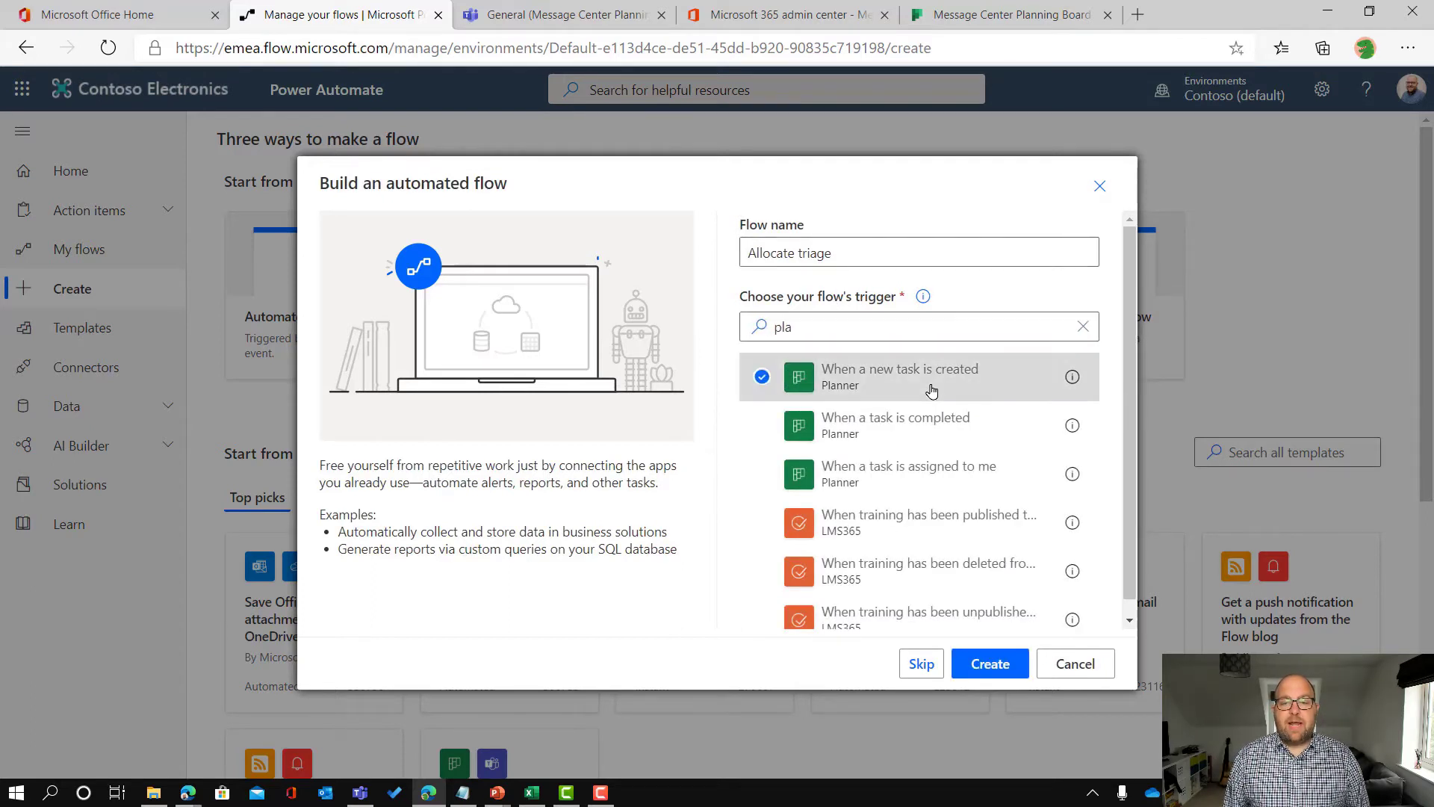
click(990, 664)
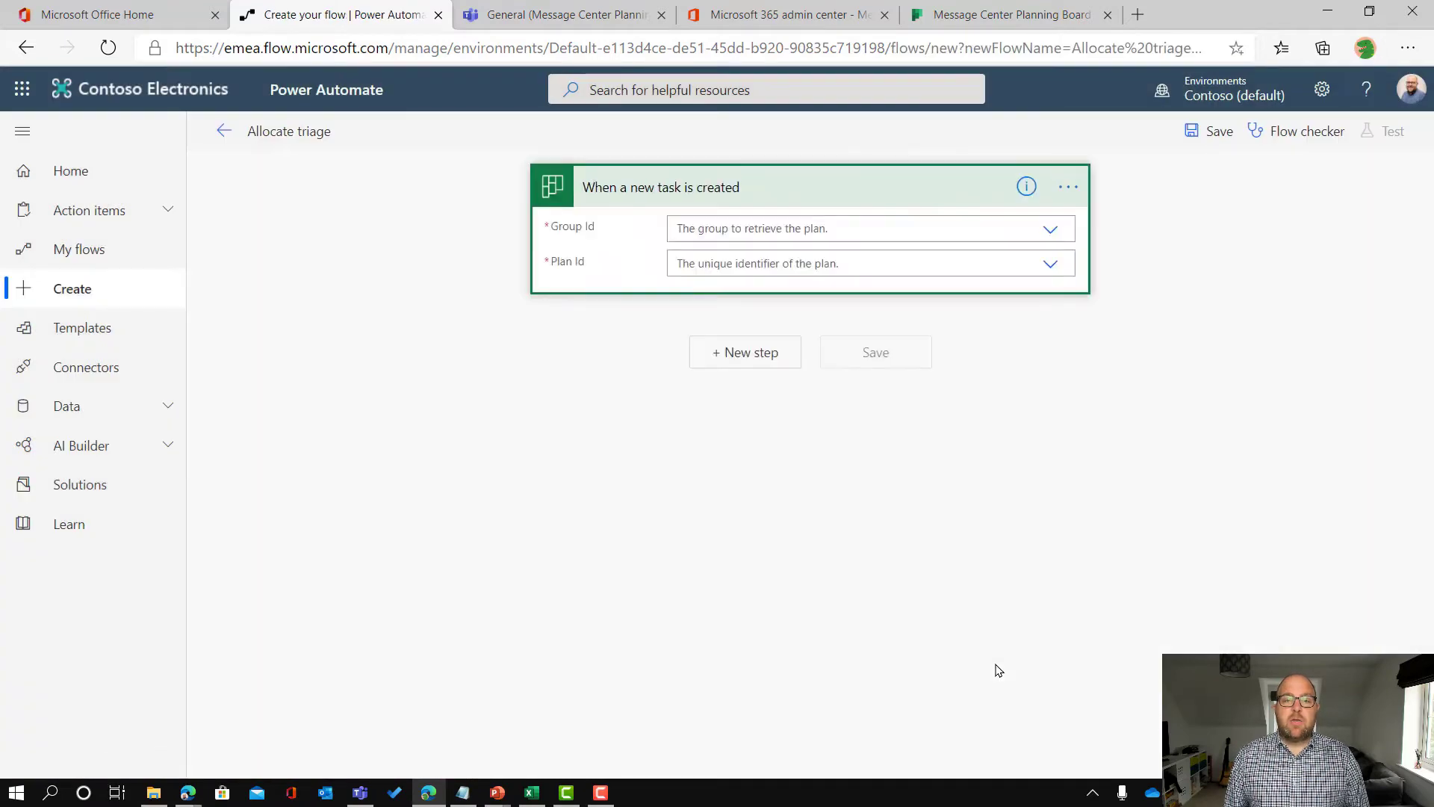
Step: Set the trigger's Group Id and Plan Id both to Message Center Planning Board
click(751, 229)
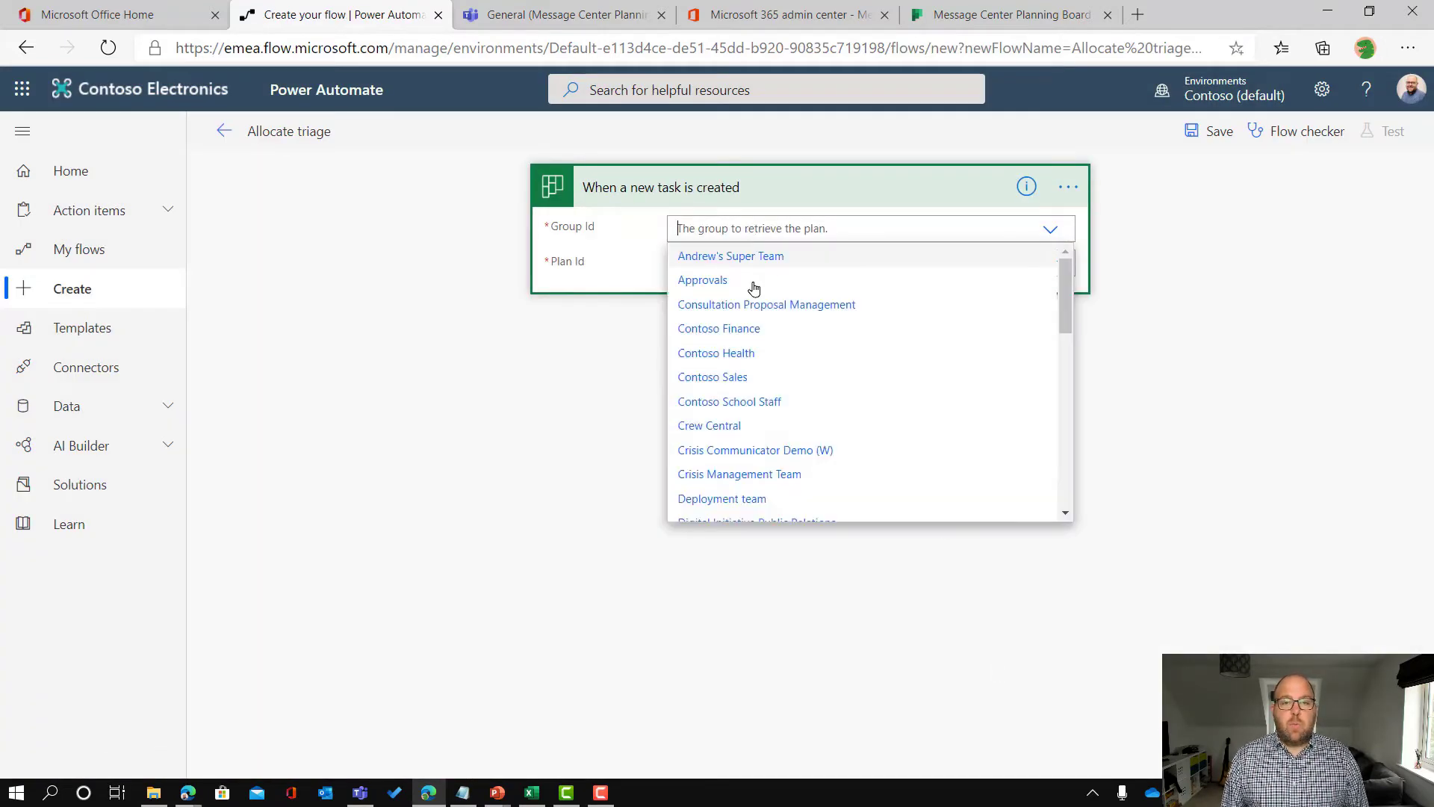
scroll(762, 328, down, 5)
scroll(758, 373, down, 3)
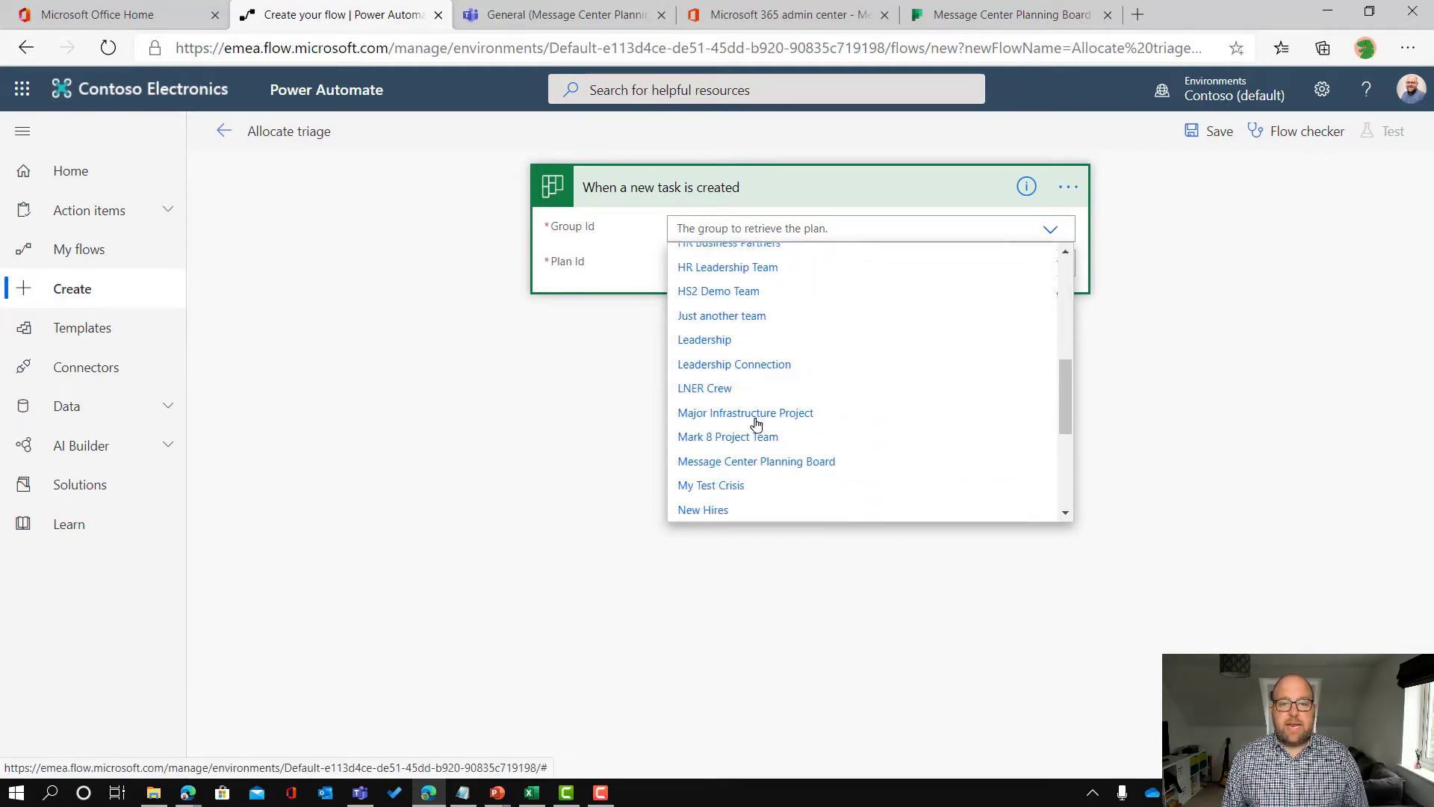
click(751, 455)
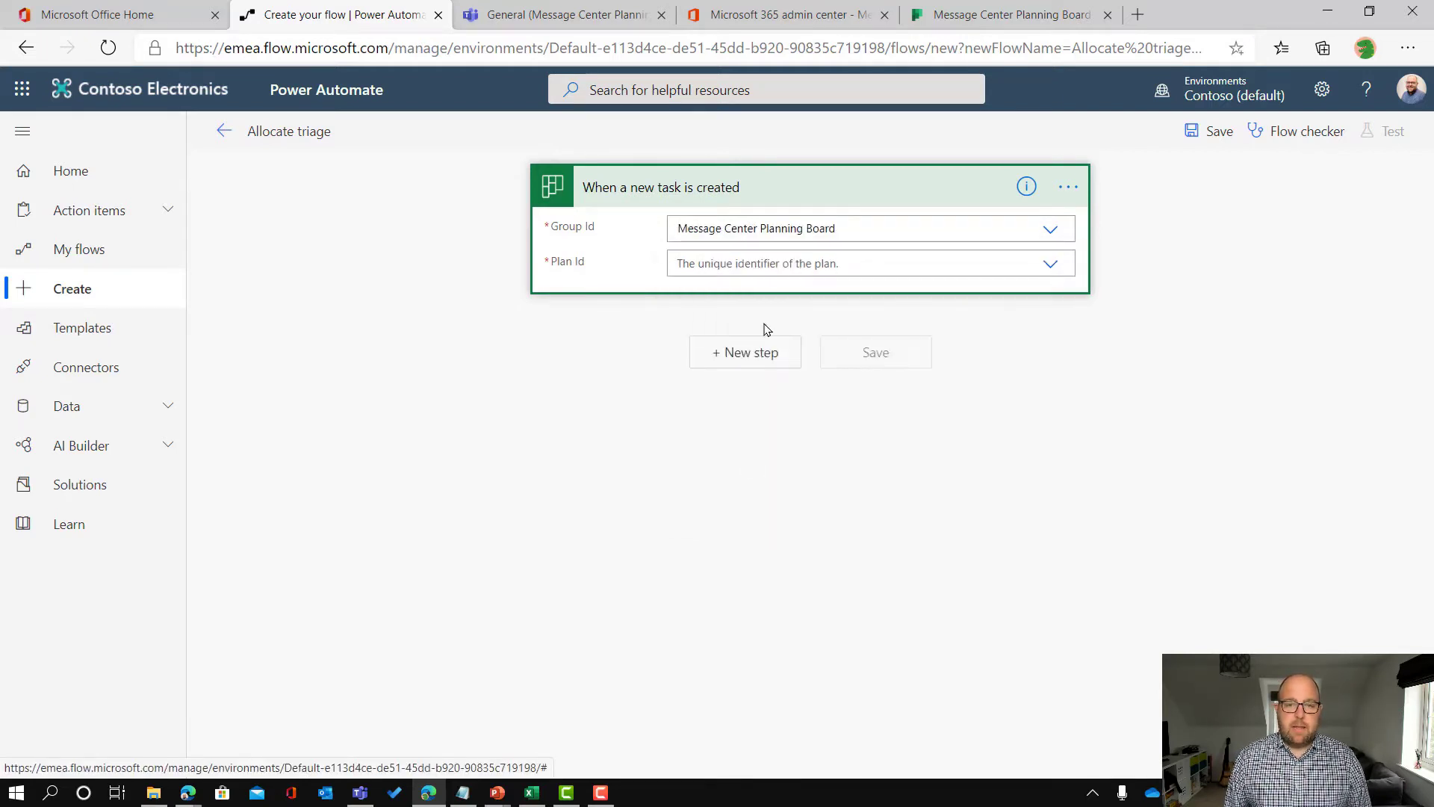
click(788, 267)
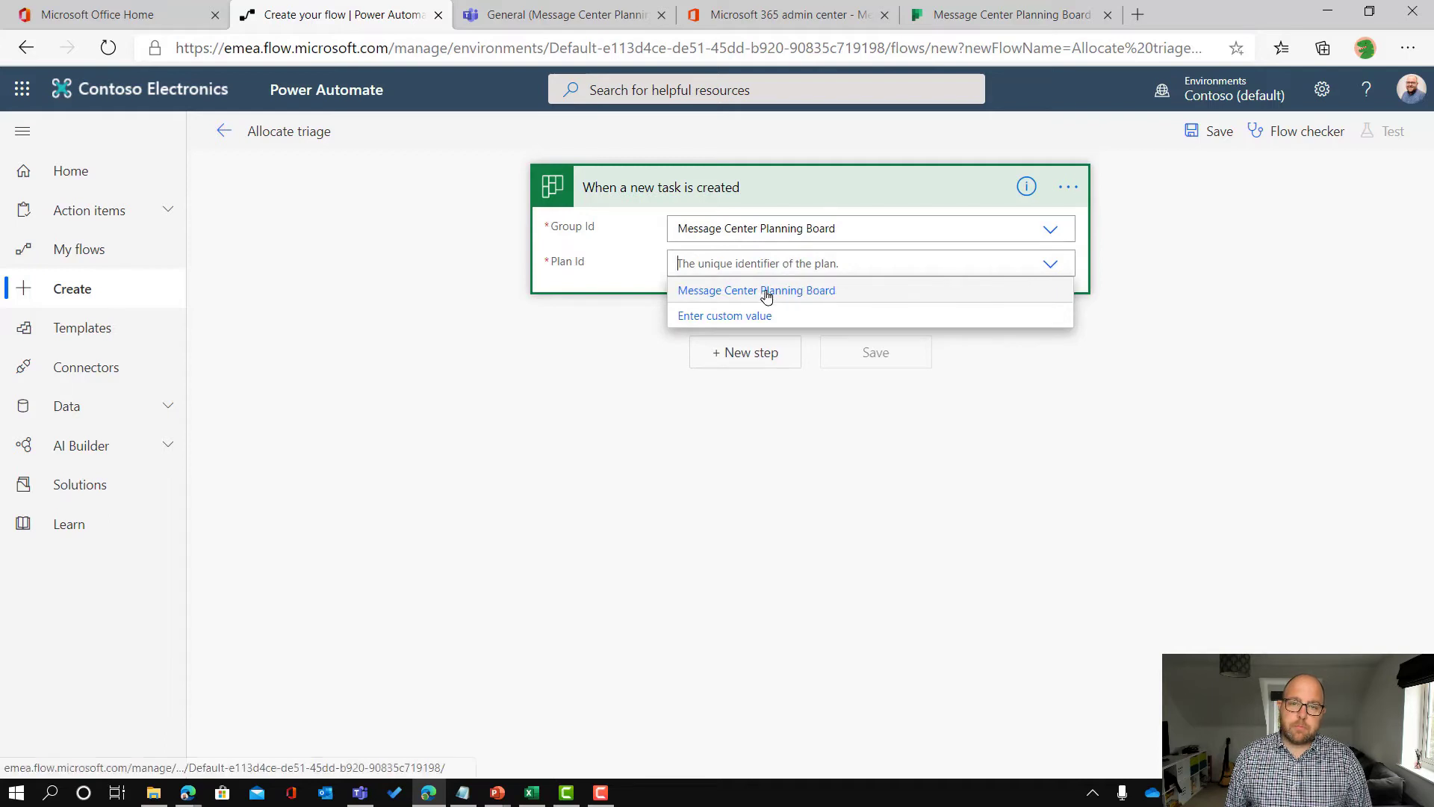
click(763, 292)
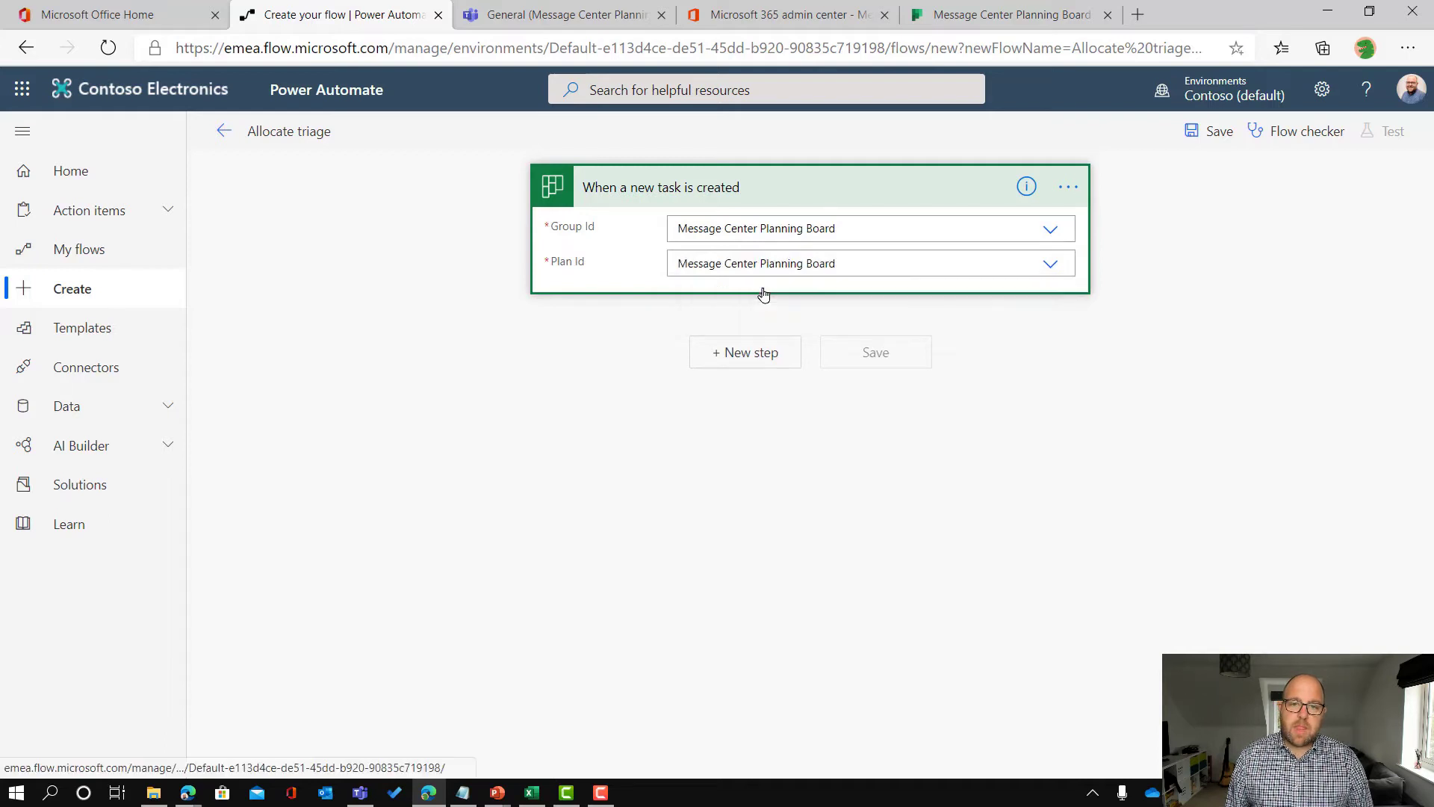
Step: Add a Condition step checking that the task's Title contains 'Microsoft Teams'
click(749, 352)
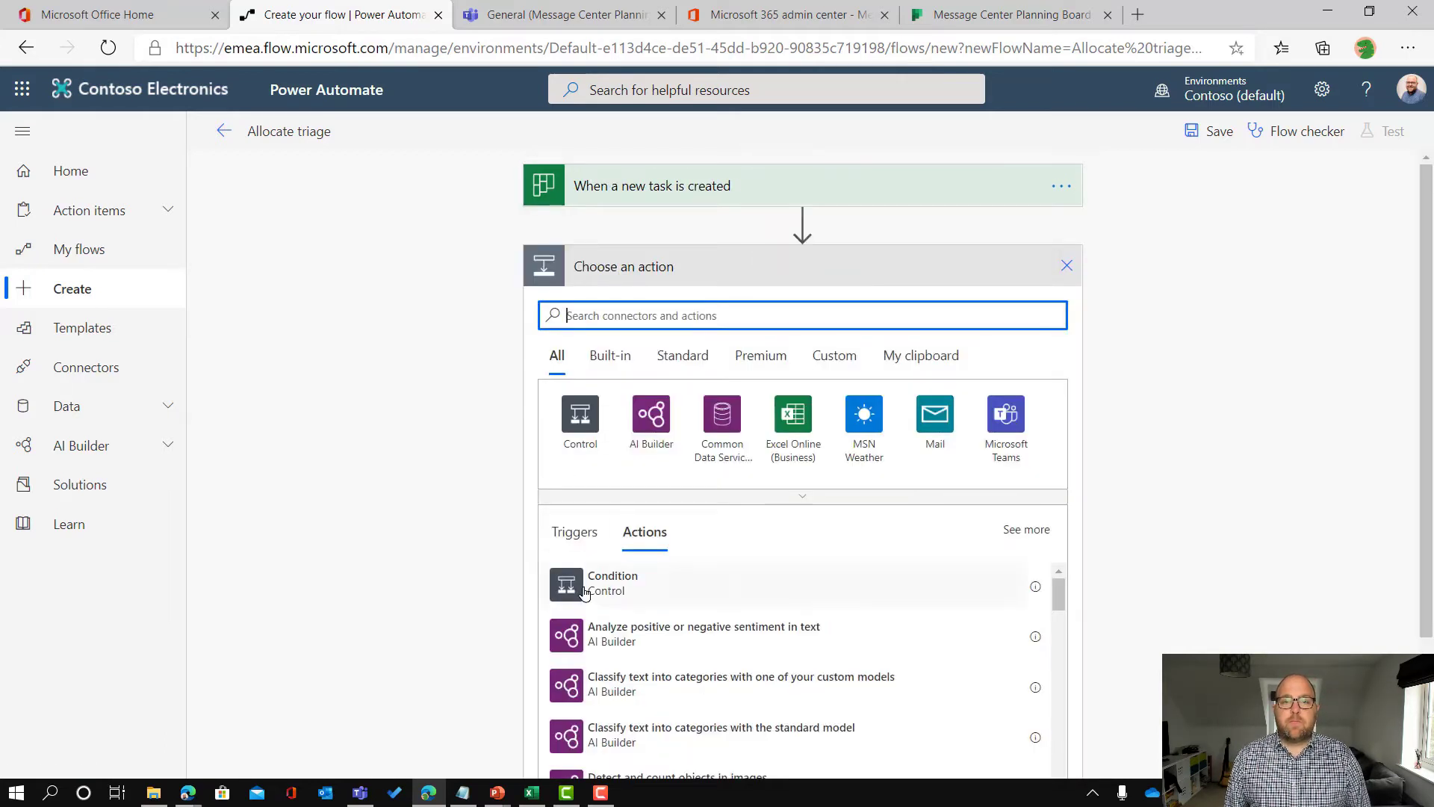
click(583, 586)
click(631, 324)
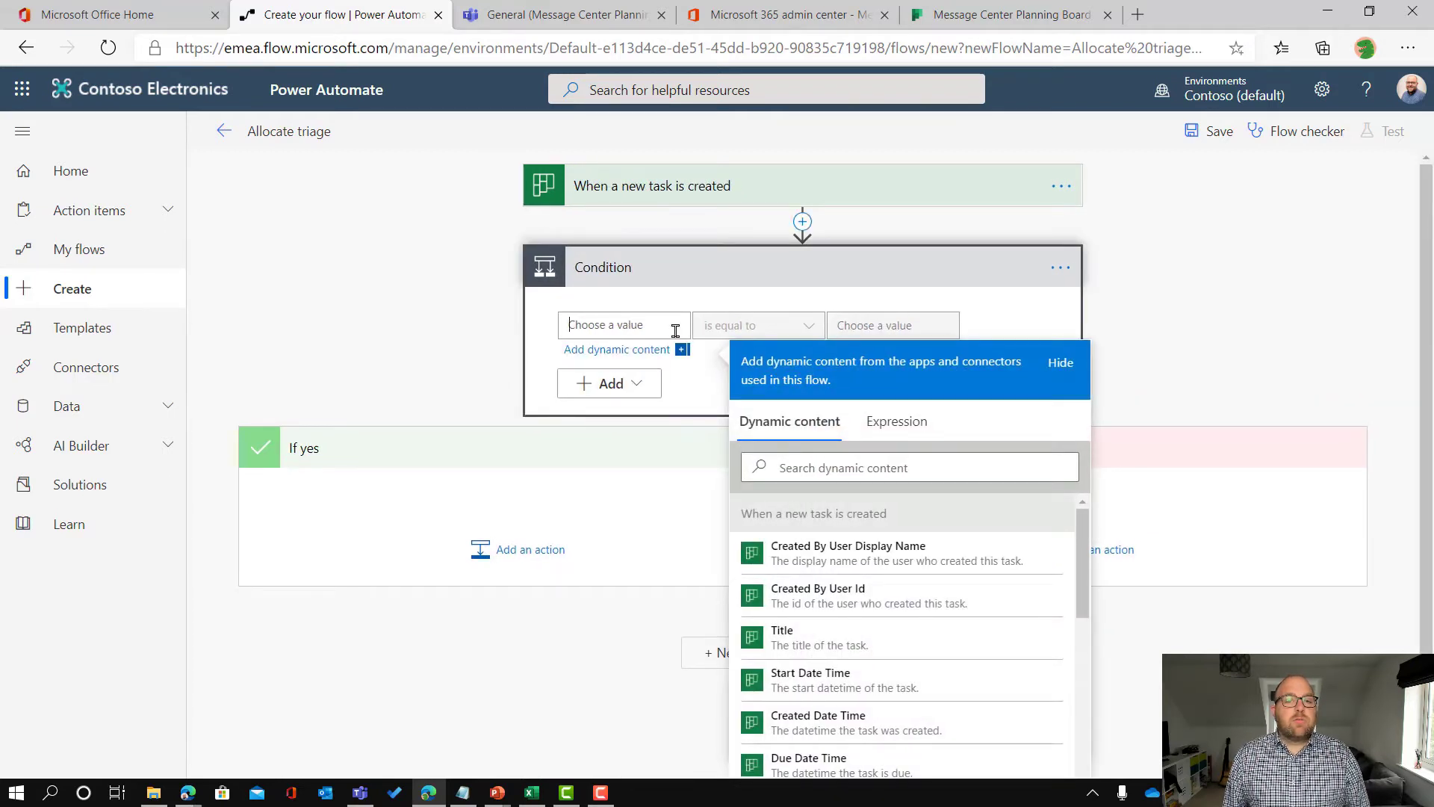
click(788, 632)
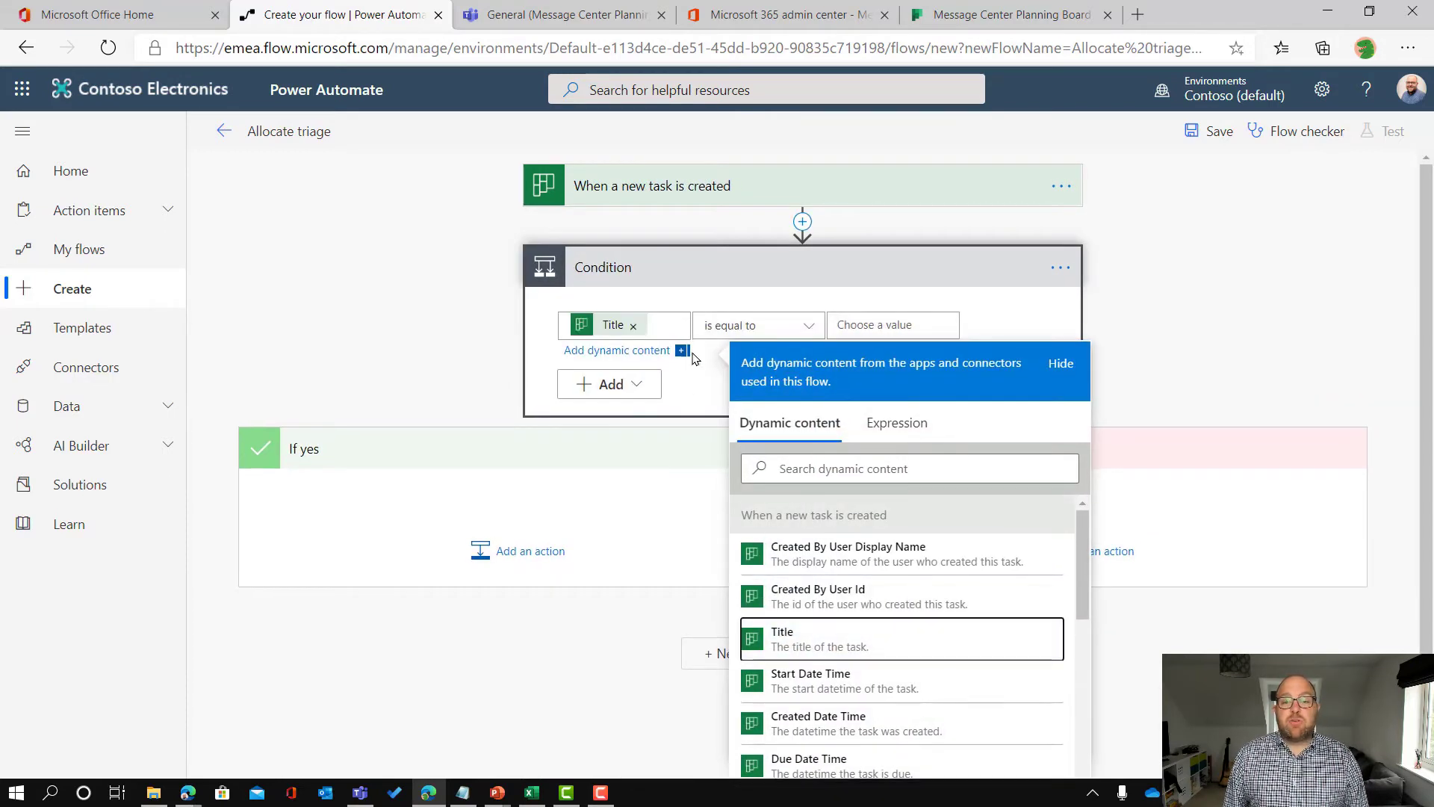
click(899, 324)
text(Micr)
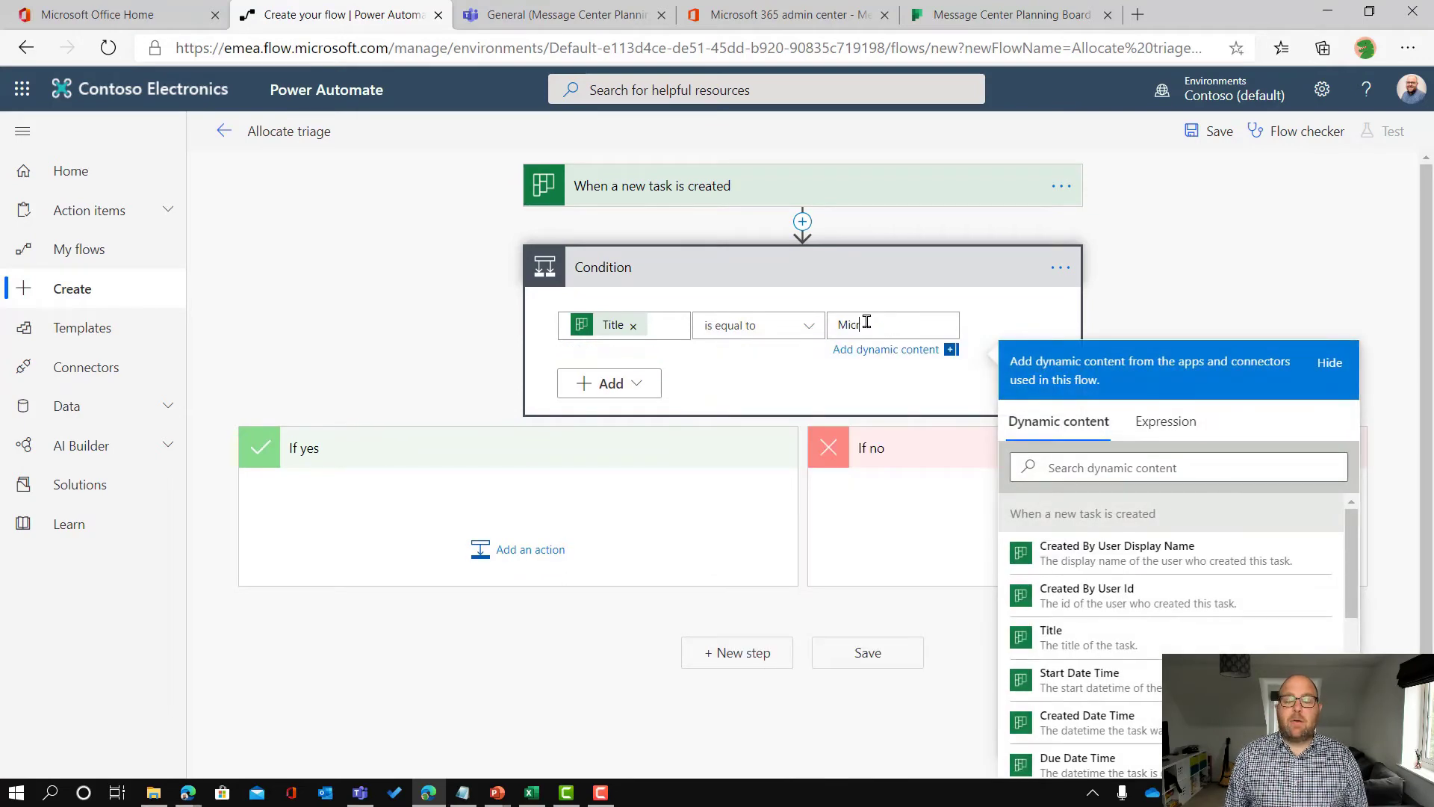
text(osoft Teams)
click(809, 329)
click(784, 357)
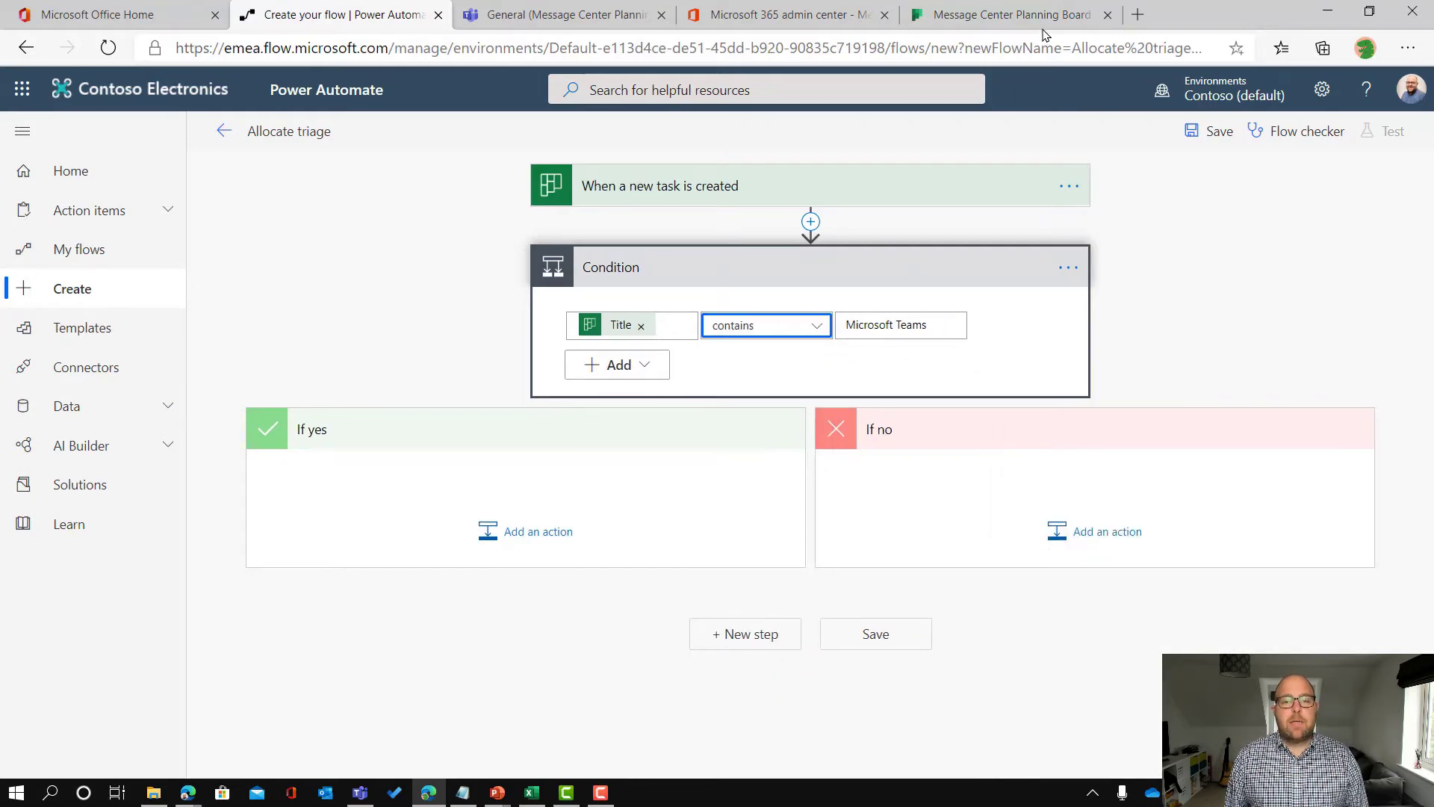
click(1016, 17)
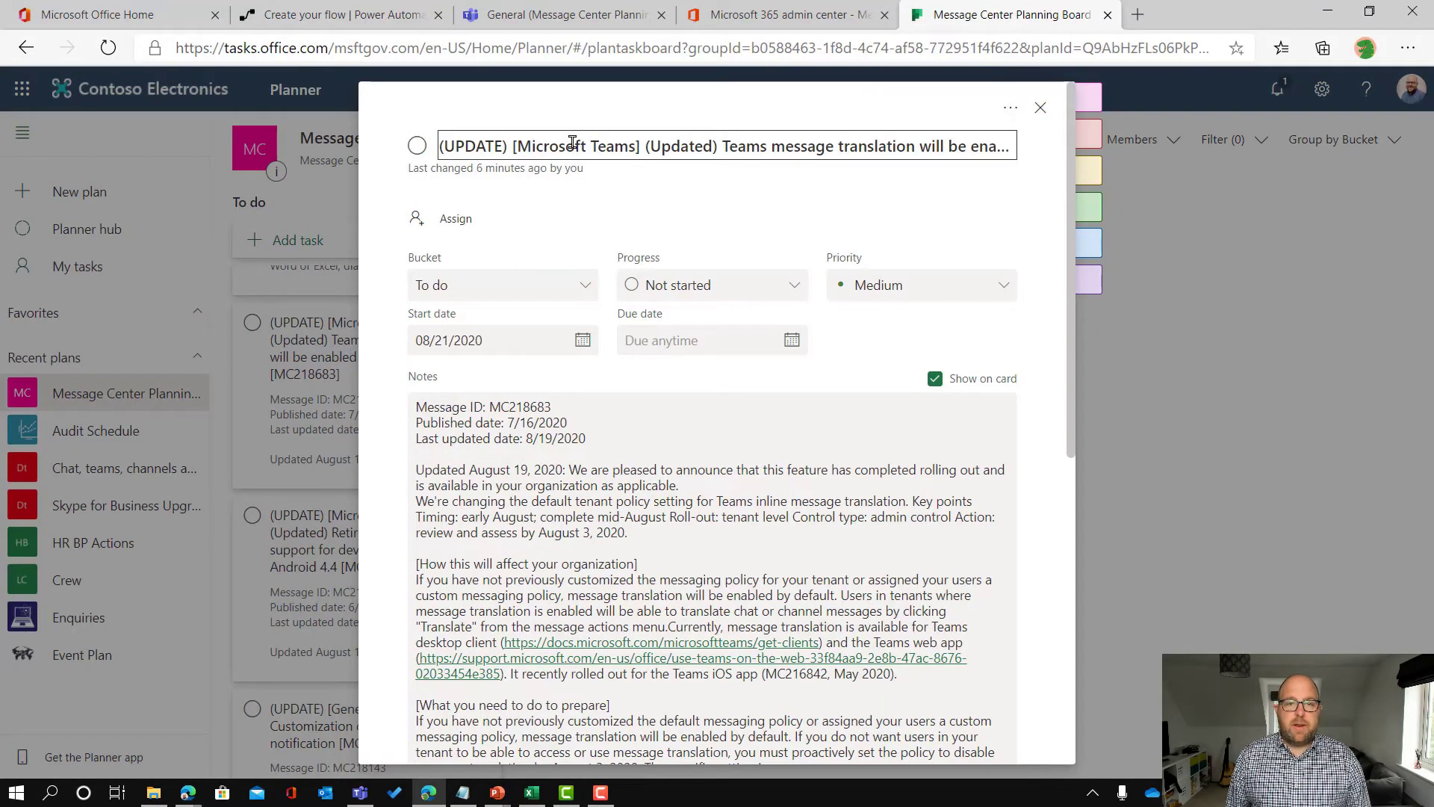
Step: Close the task details, review the To do bucket in Planner, then return to the flow
click(1041, 108)
scroll(490, 514, down, 10)
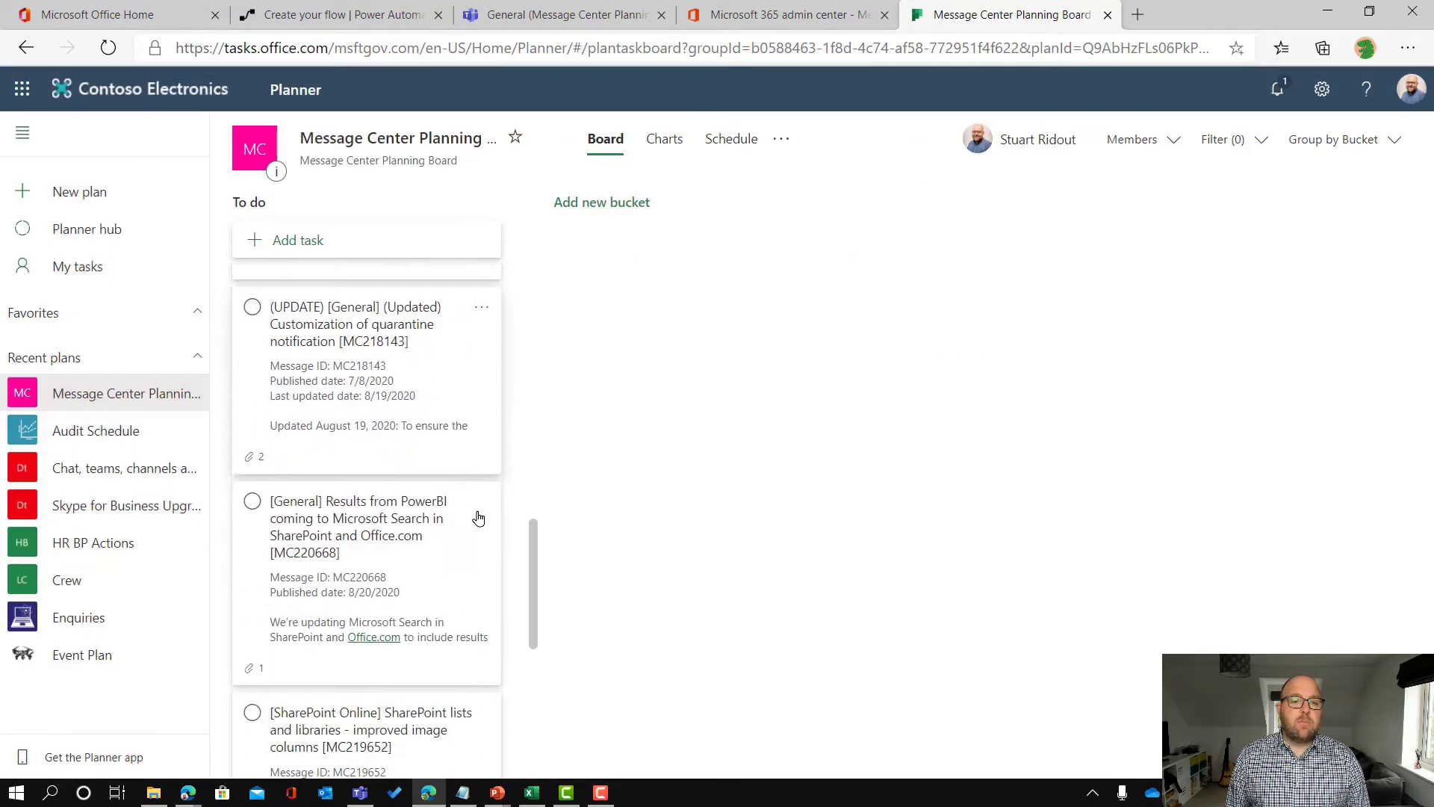
scroll(481, 511, down, 5)
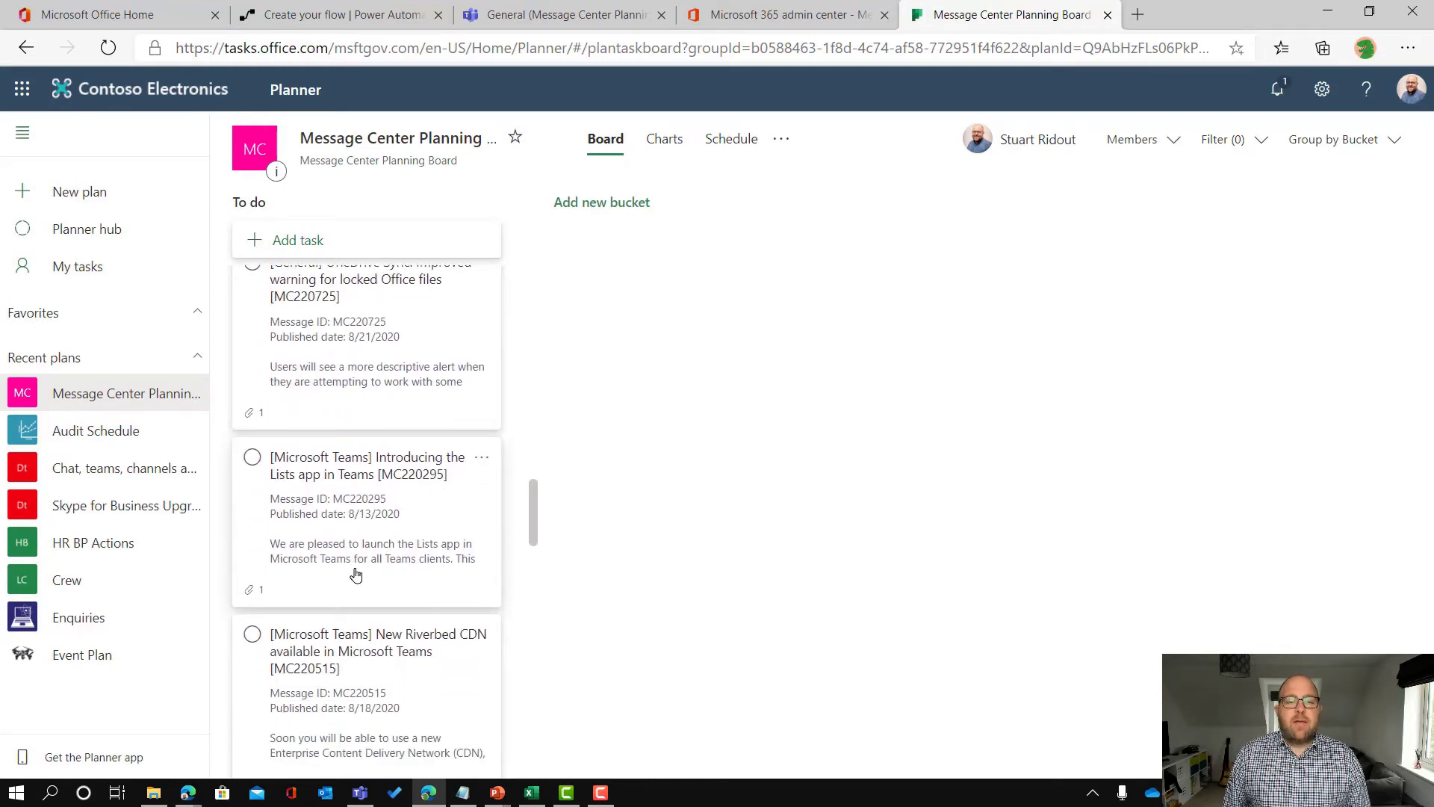
scroll(317, 589, down, 5)
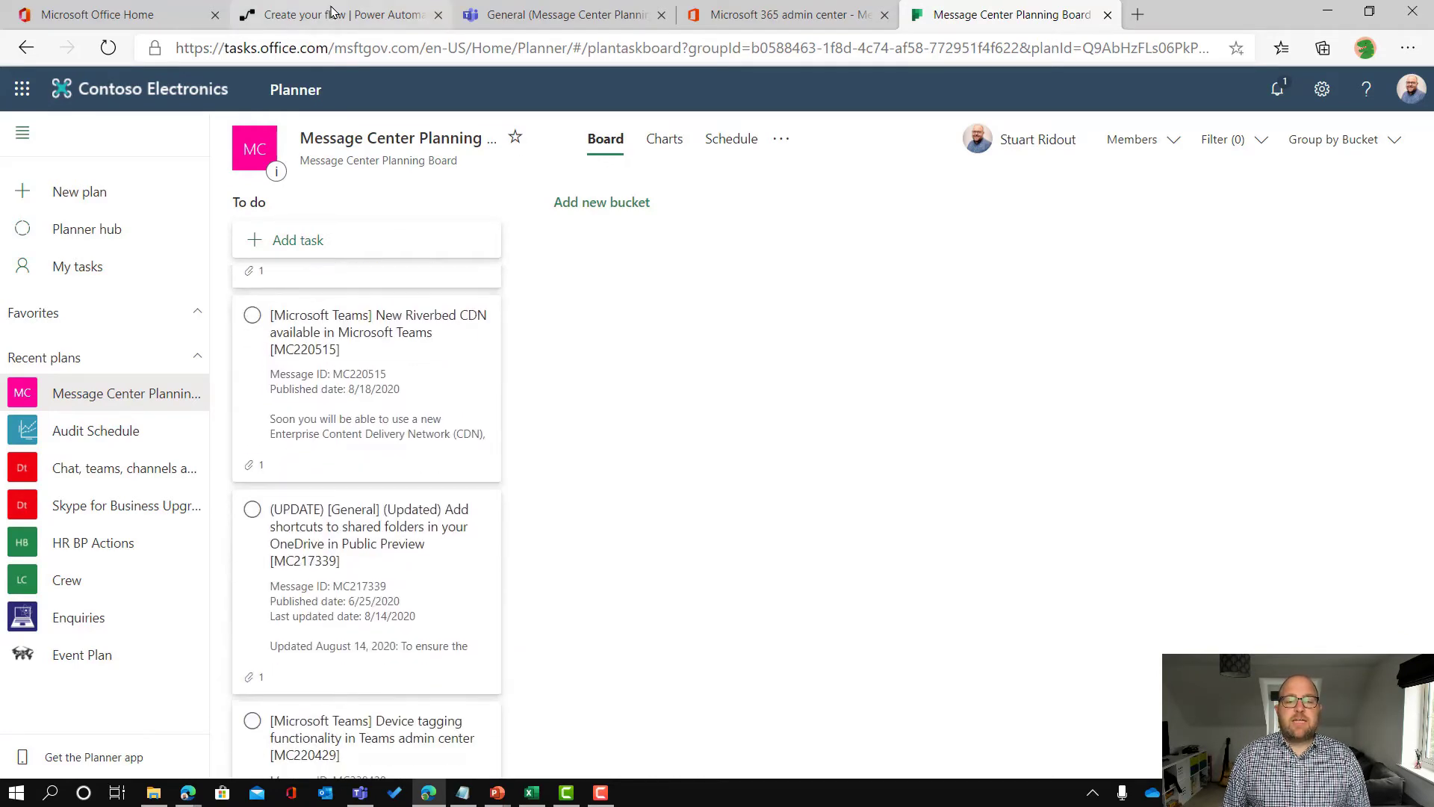
click(329, 14)
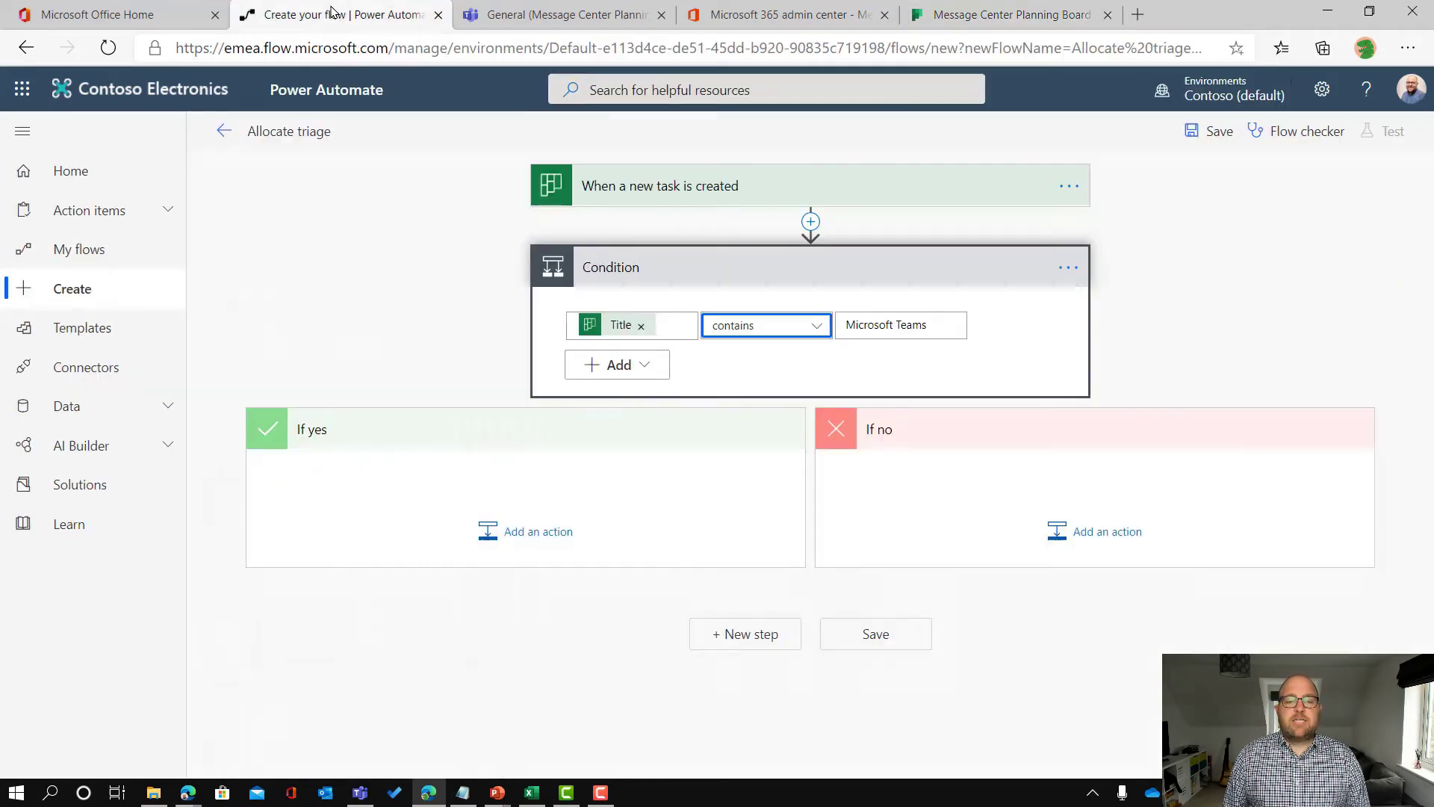
Step: Add a Planner 'Add assignees to a task' action under the If yes branch
click(559, 532)
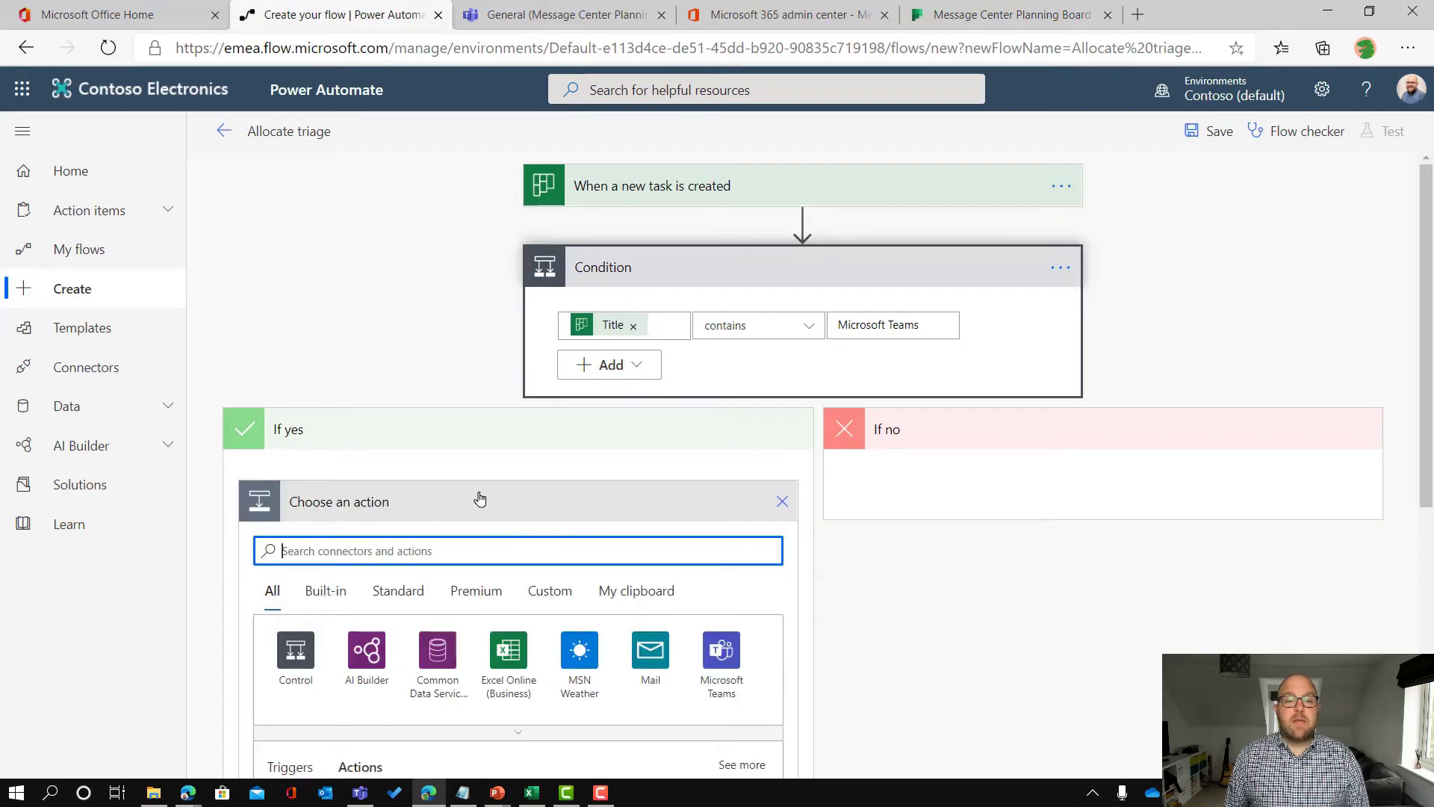
text(planner)
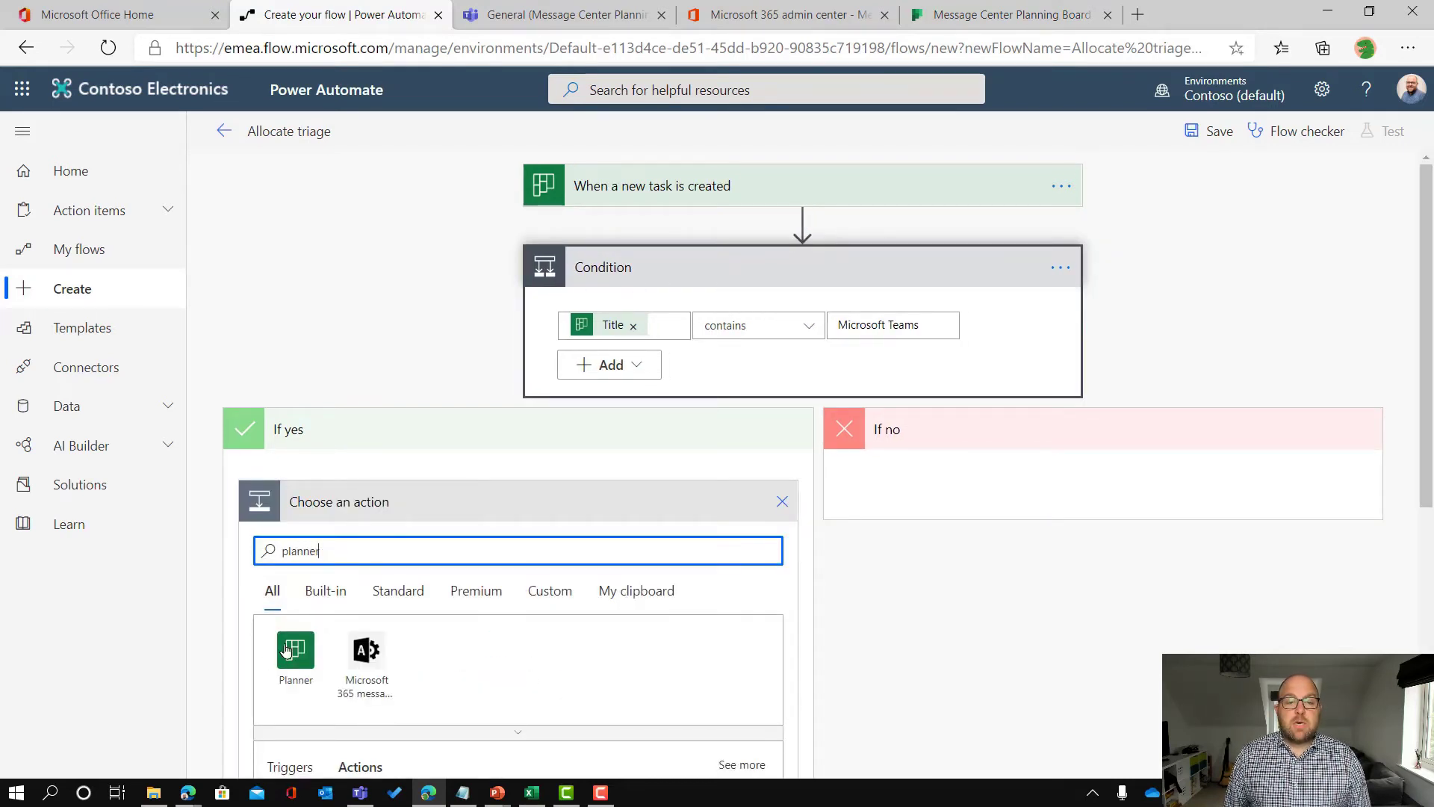
click(293, 648)
scroll(676, 493, down, 5)
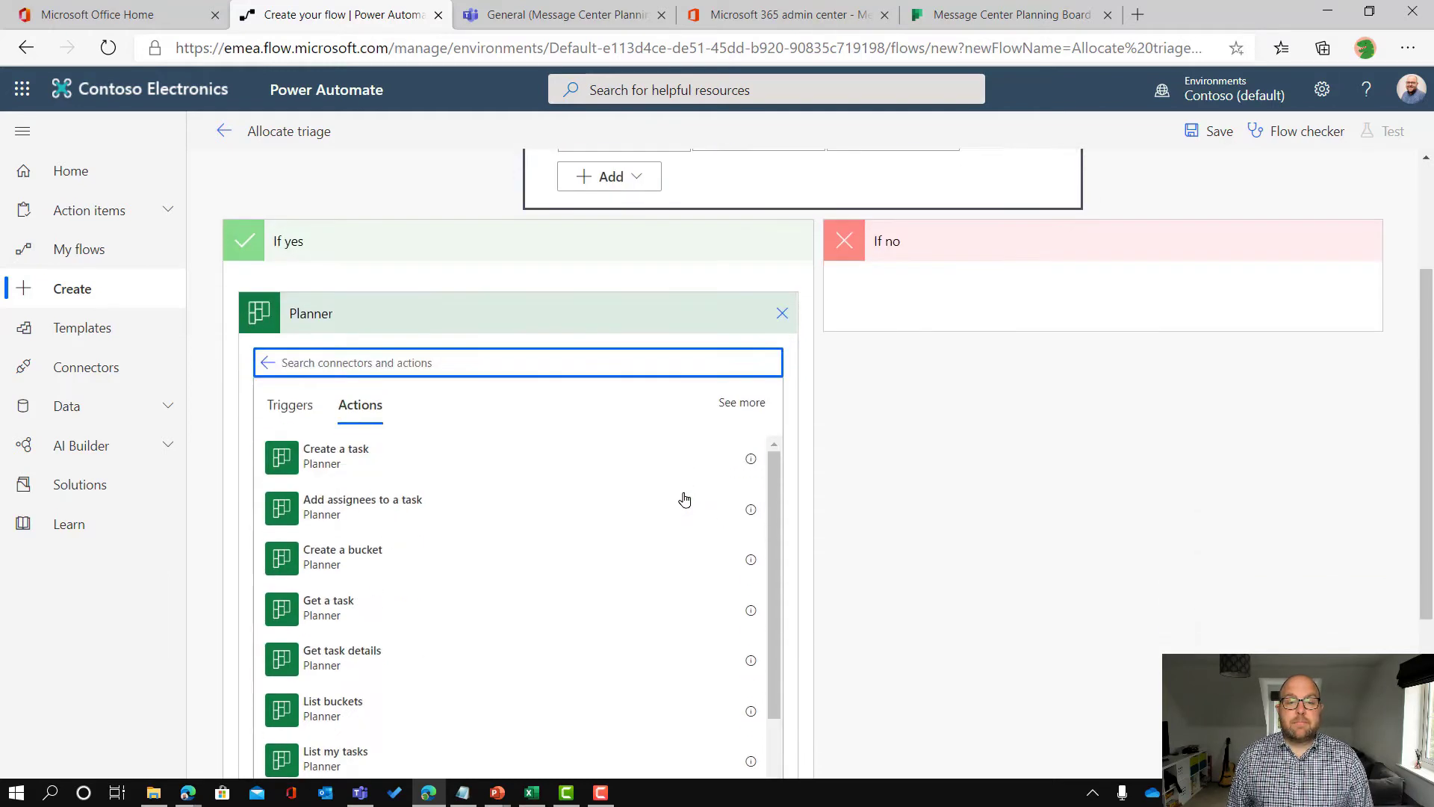
scroll(420, 362, down, 3)
scroll(420, 366, up, 4)
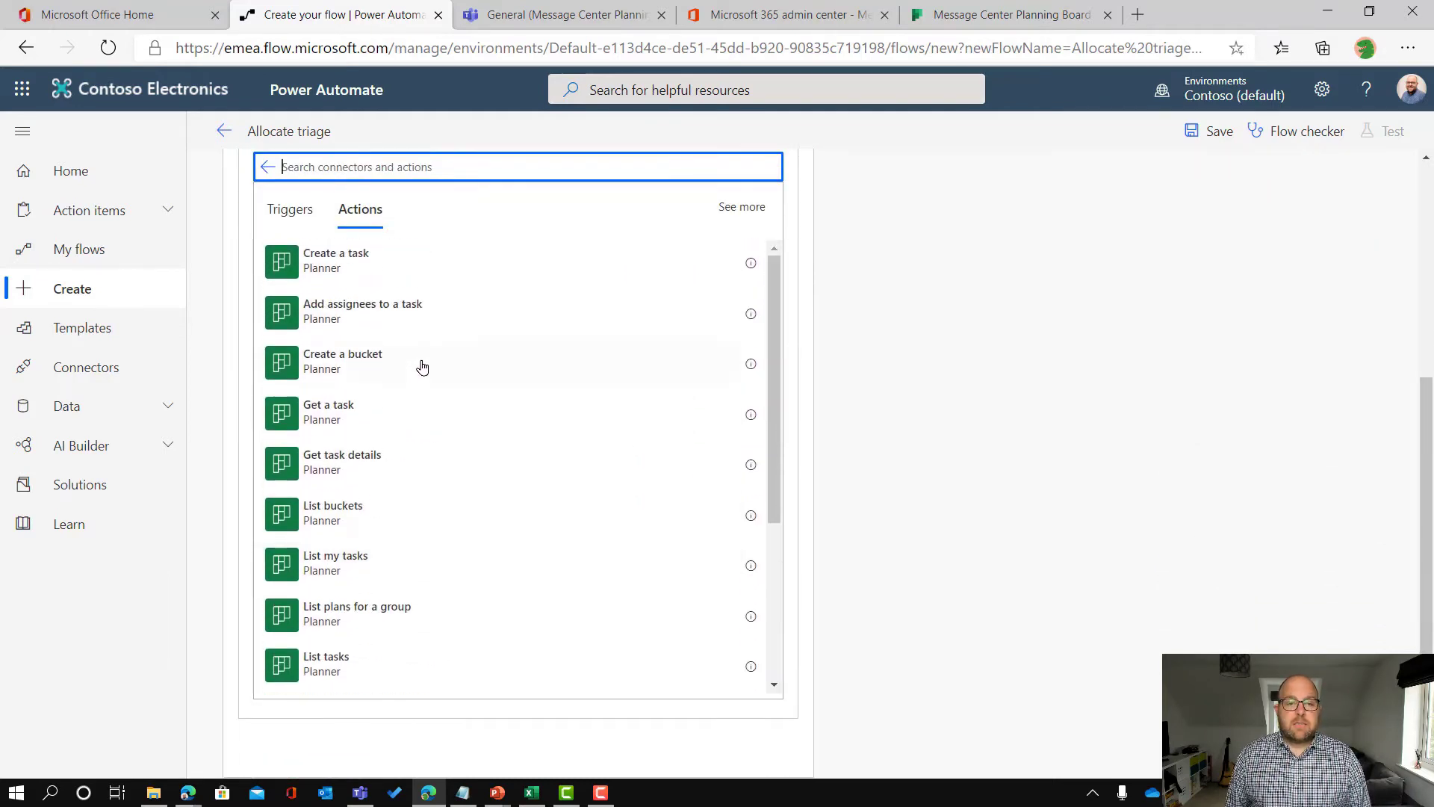
click(349, 319)
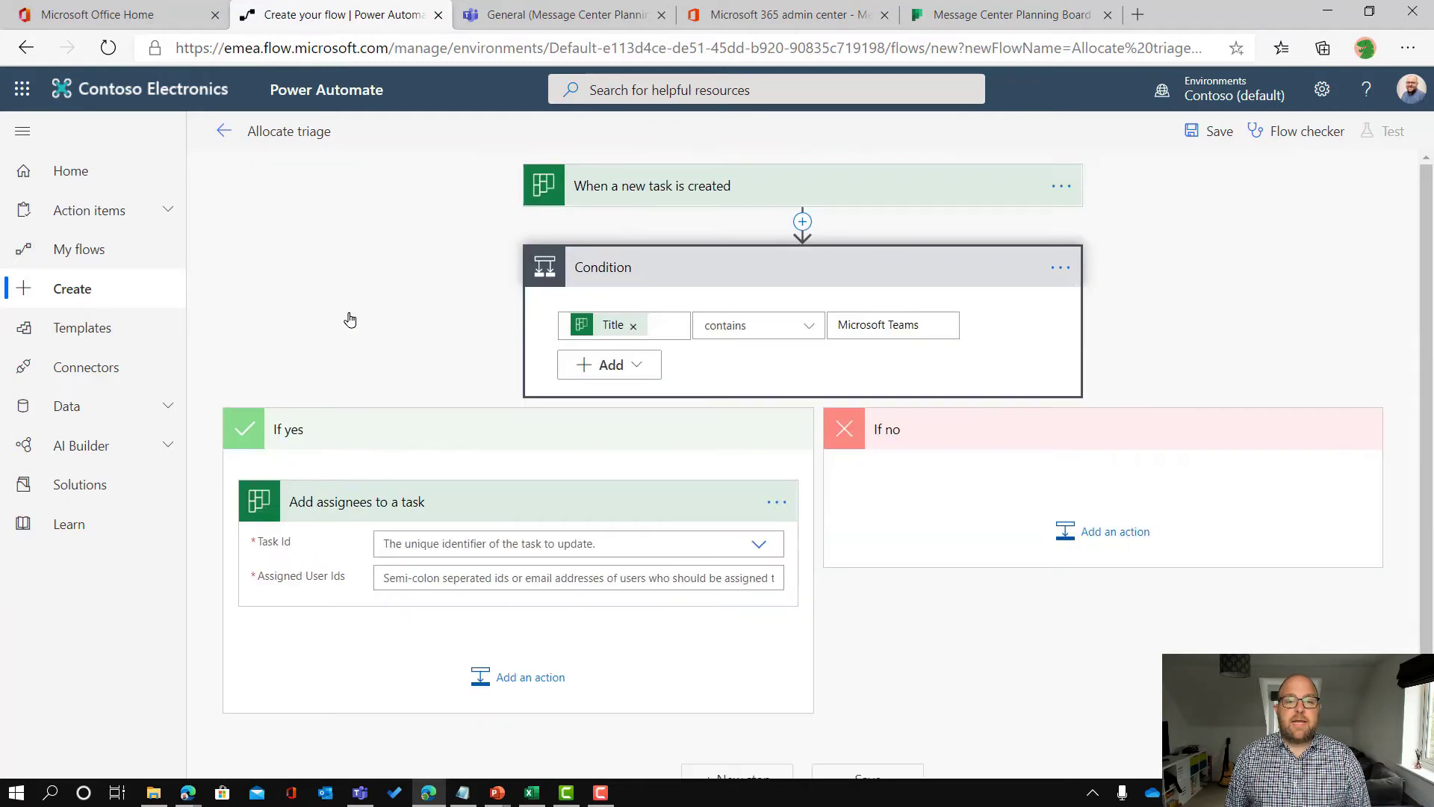
Step: Set its Task Id to the dynamic Id and enter the first colleague's e-mail as assignee
click(446, 538)
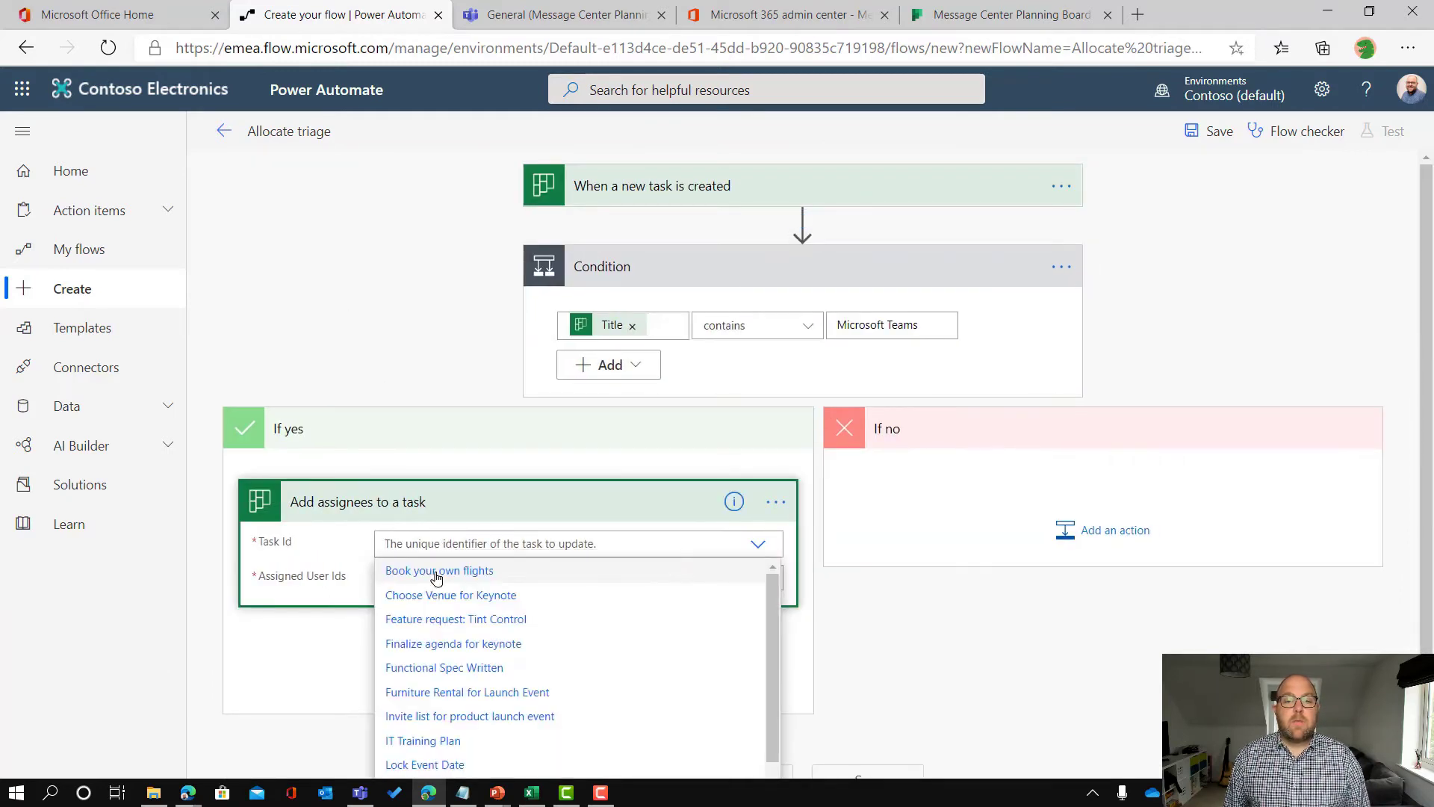
scroll(351, 557, down, 1)
scroll(523, 643, down, 3)
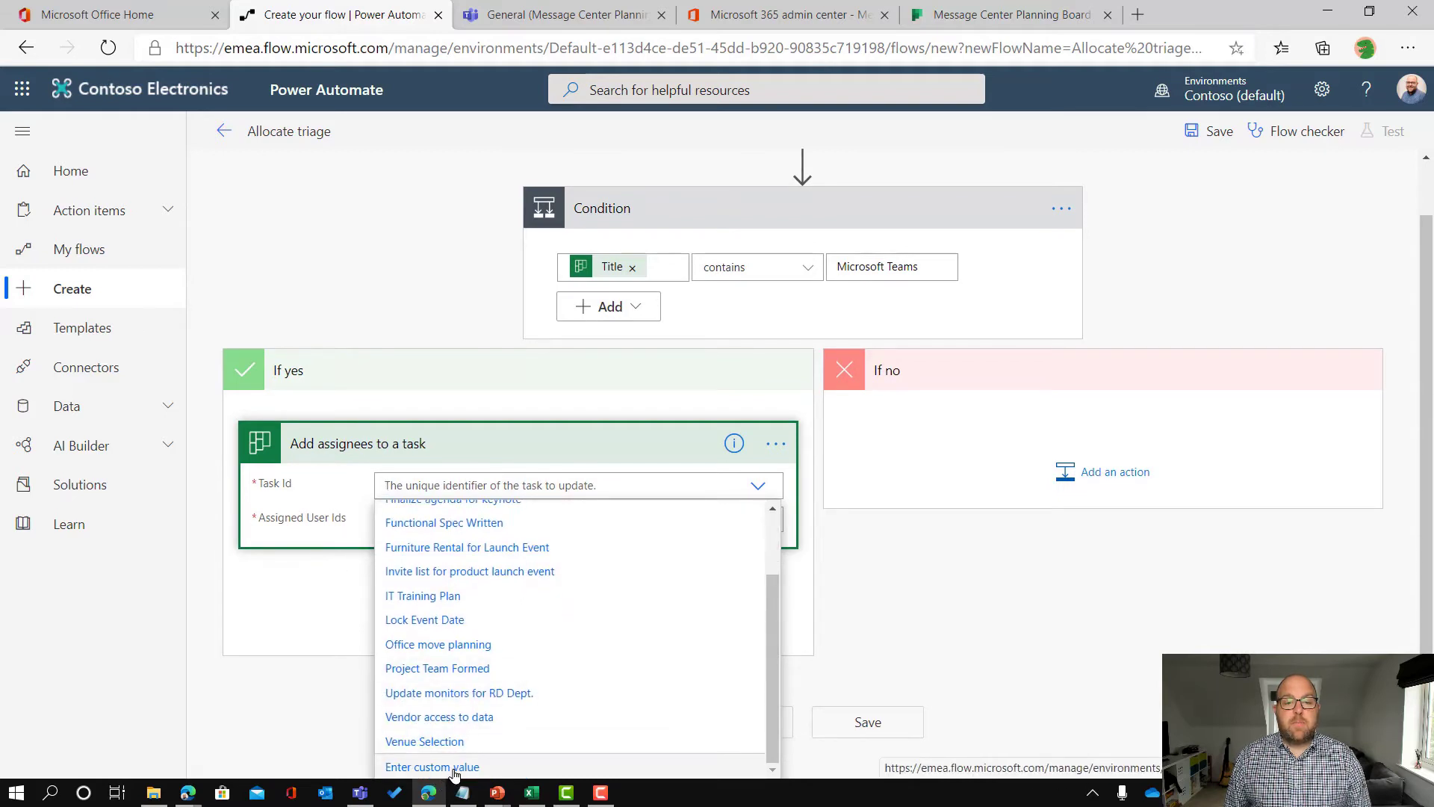
click(455, 767)
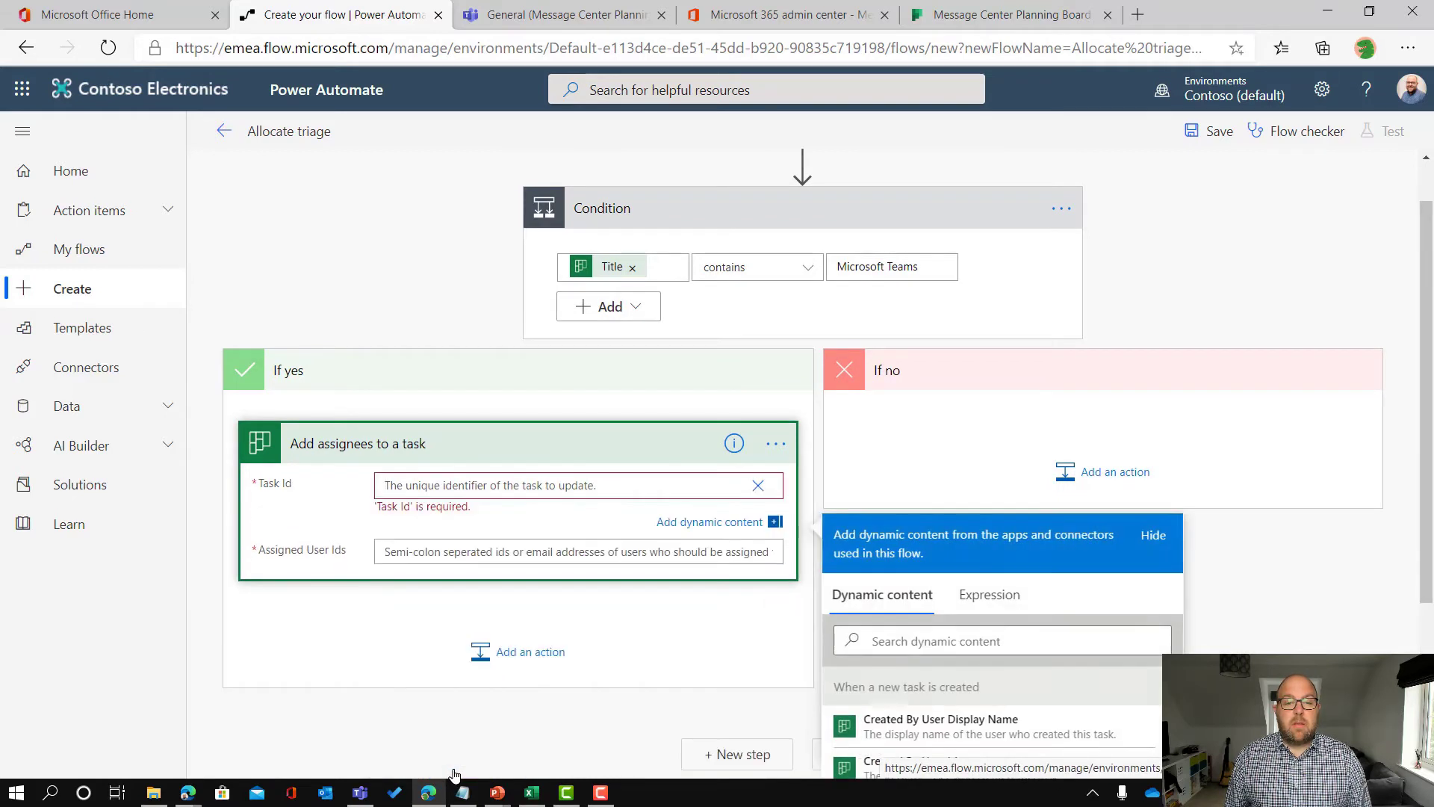
scroll(1022, 625, down, 5)
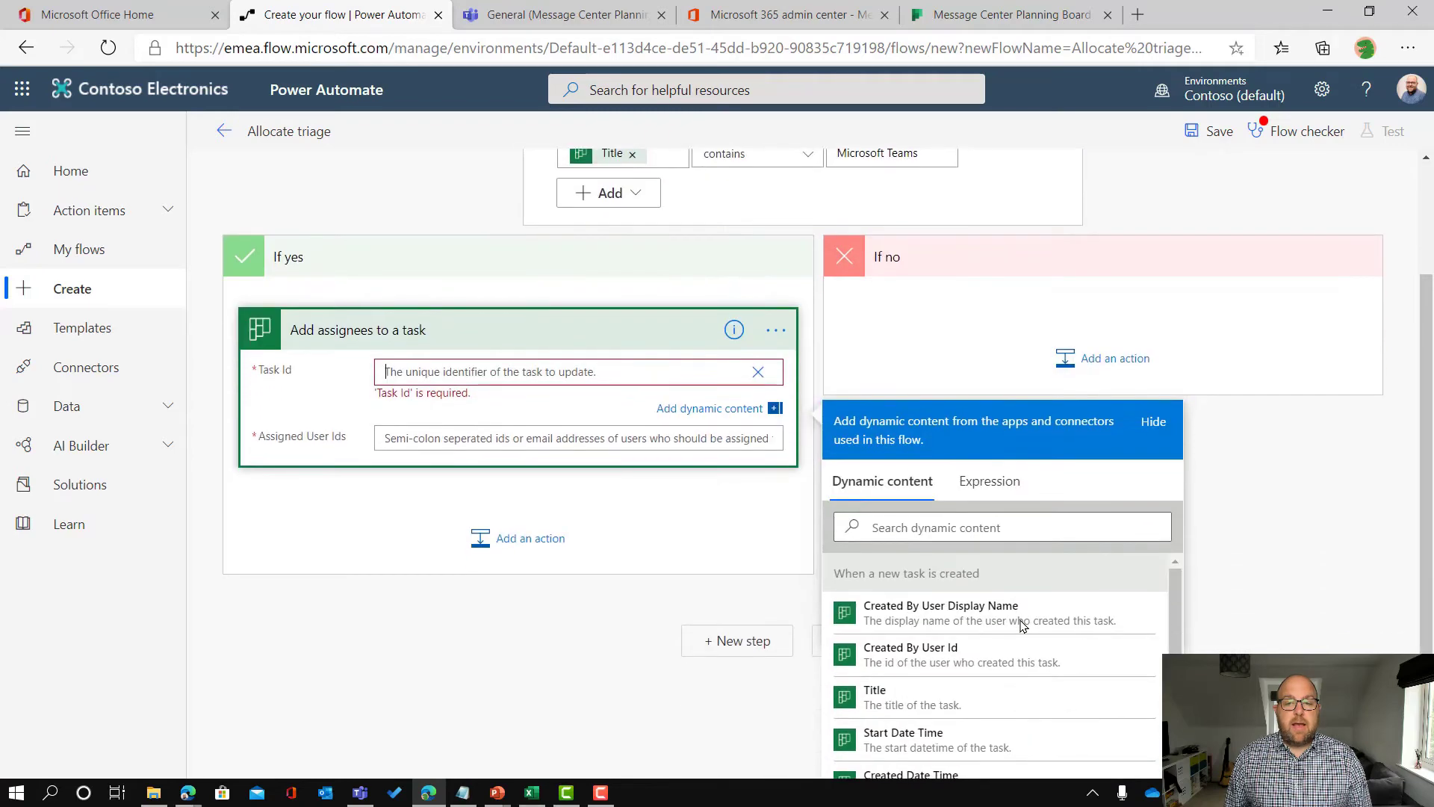
click(874, 745)
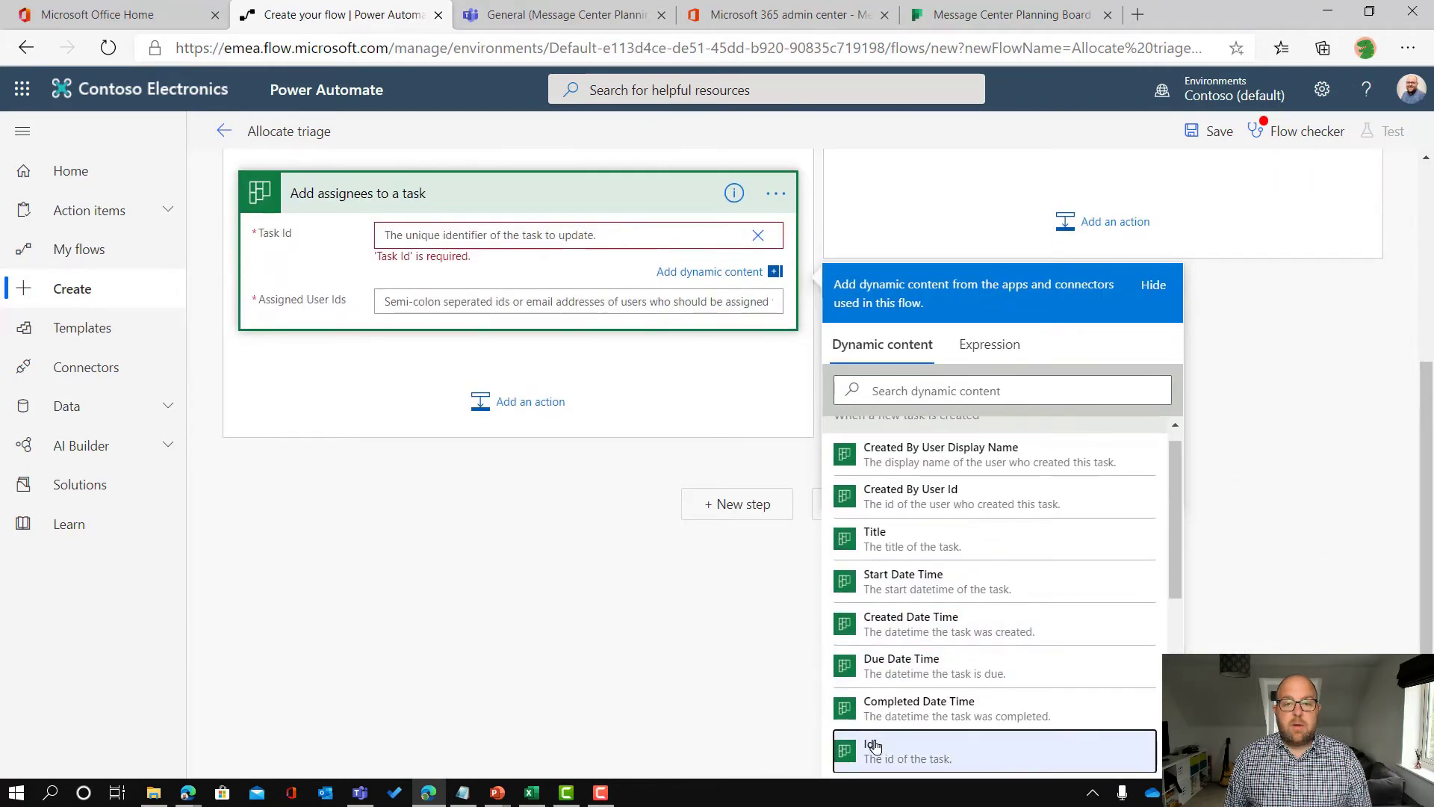
click(451, 299)
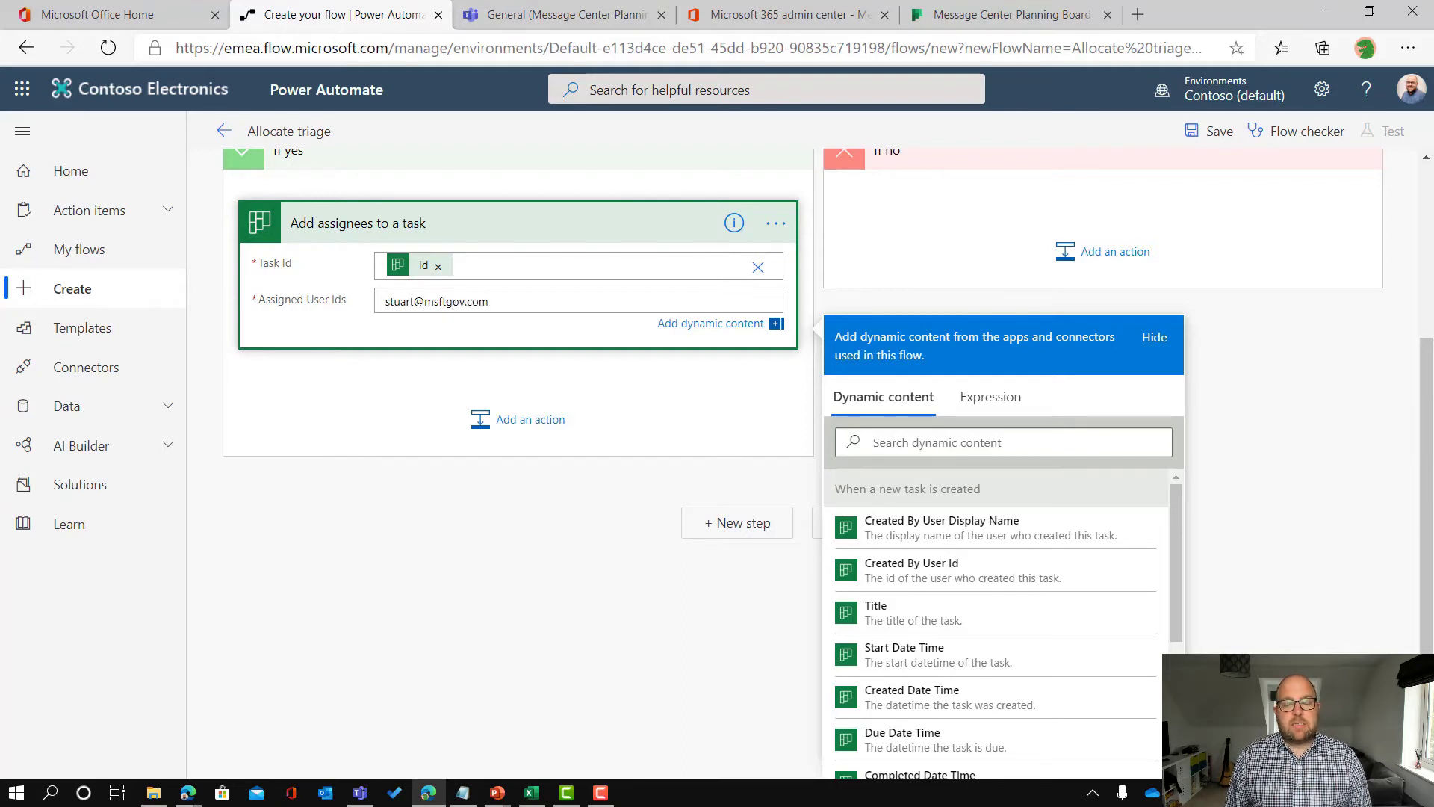
click(531, 573)
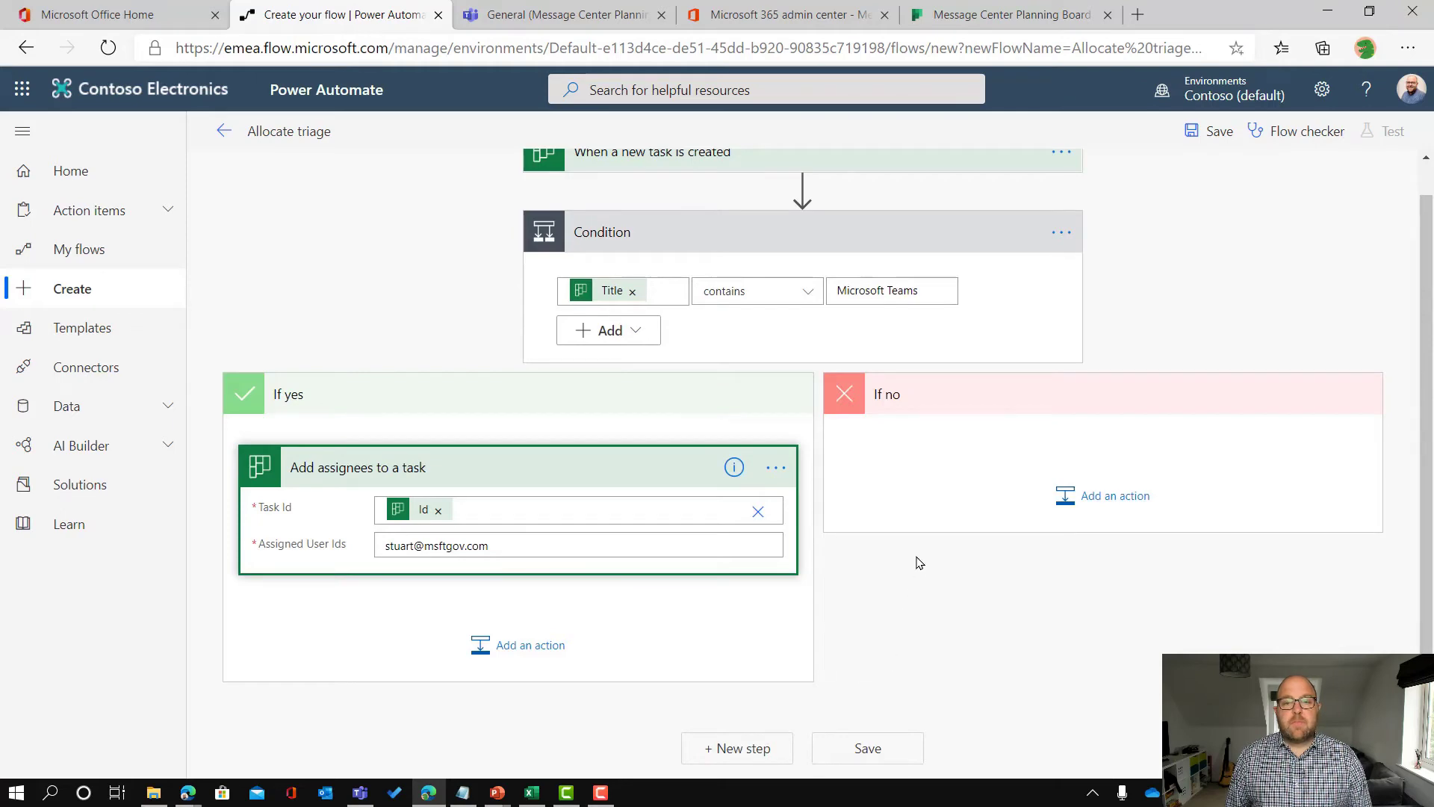
Step: Add a Planner 'Add assignees to a task' action under the If no branch
click(1138, 502)
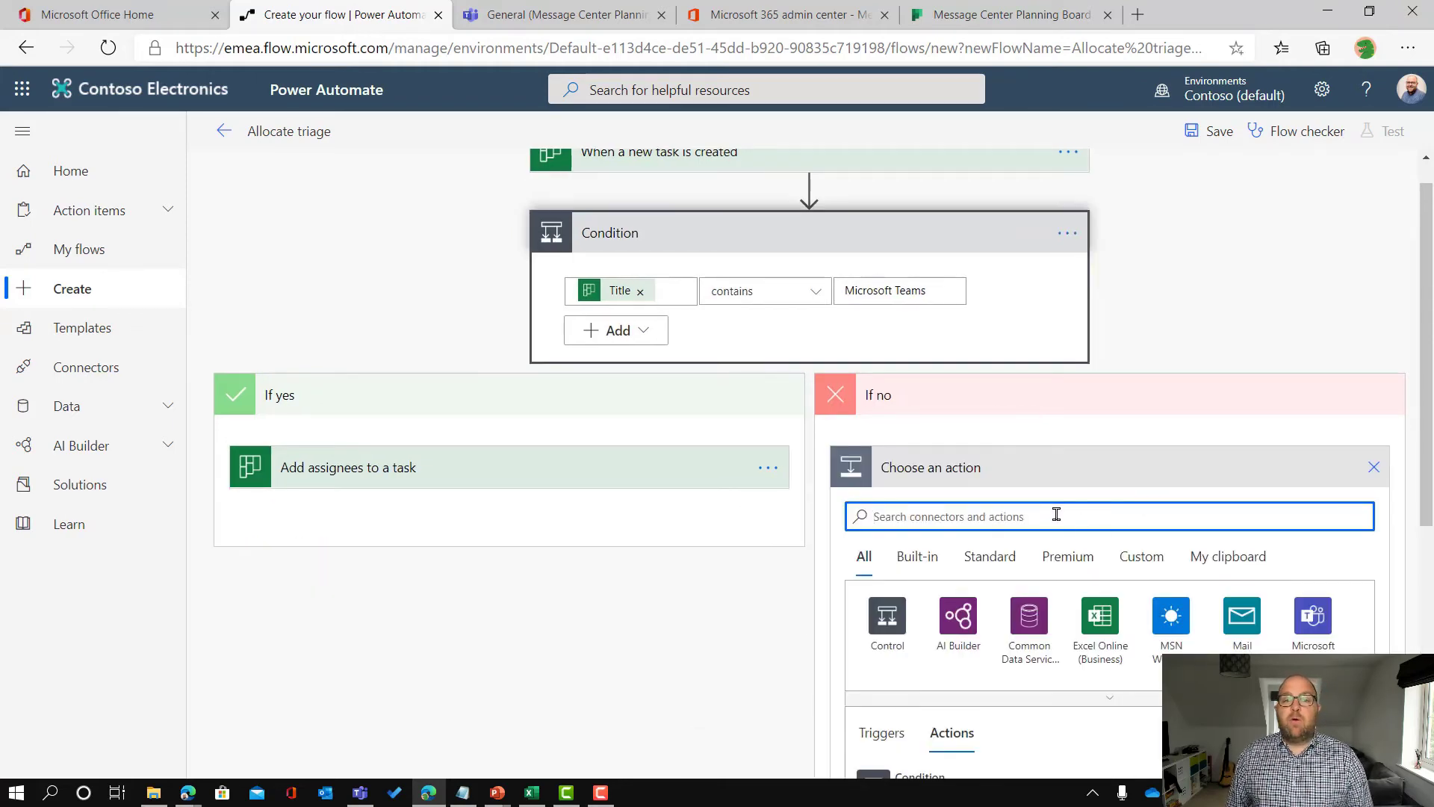
text(planner)
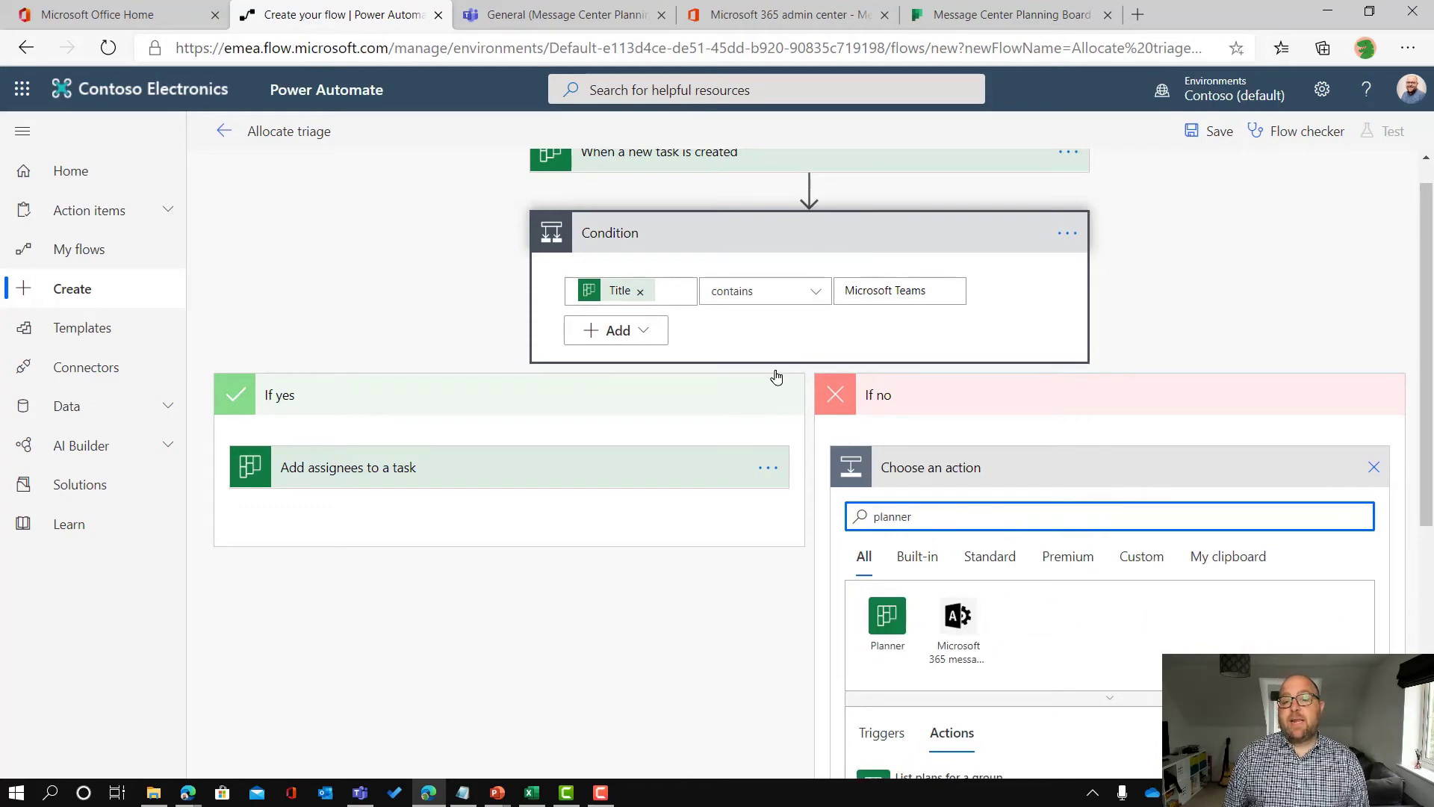
scroll(889, 407, down, 3)
click(905, 363)
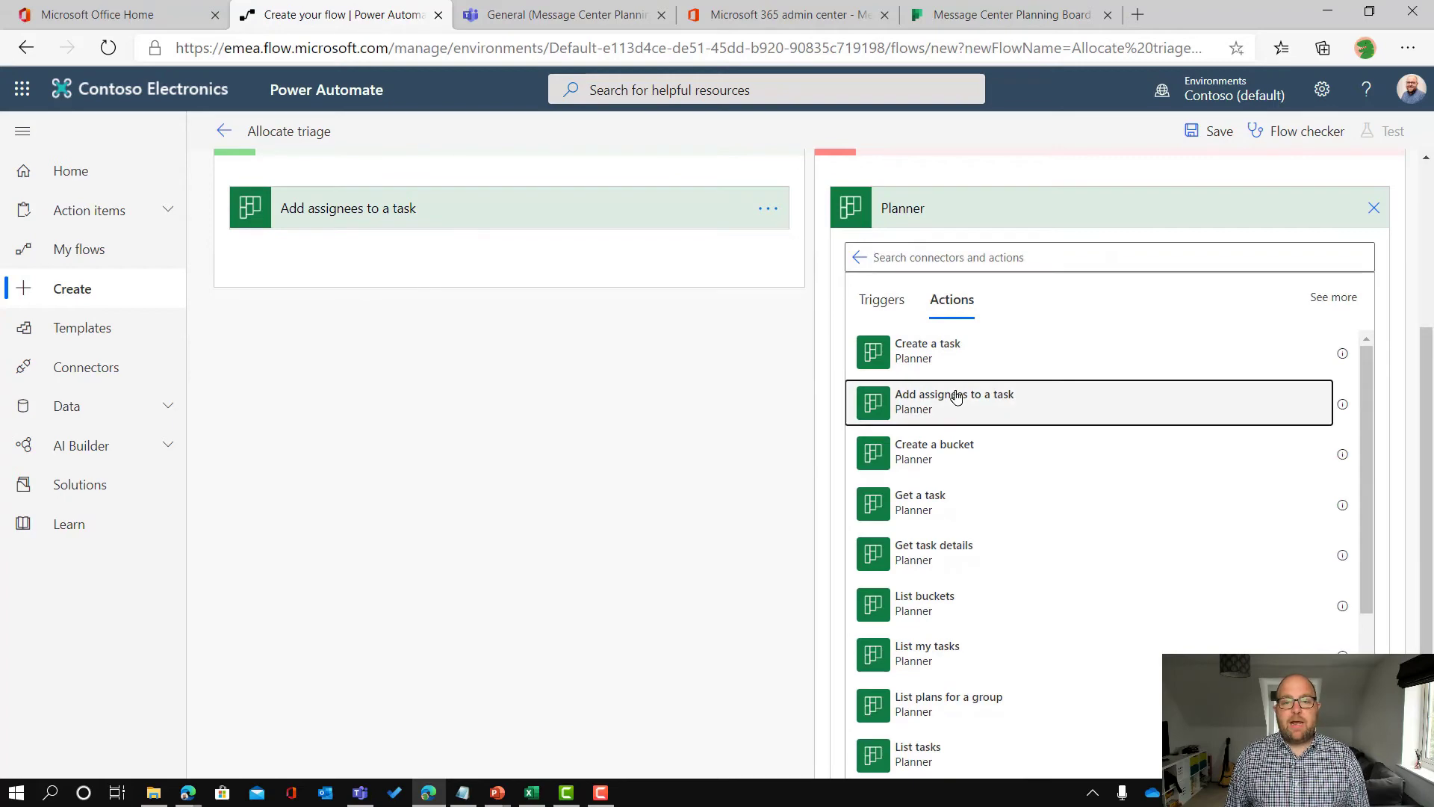
click(956, 397)
Step: Set its Task Id to the dynamic Id and enter the other colleague's e-mail as assignee
click(1036, 540)
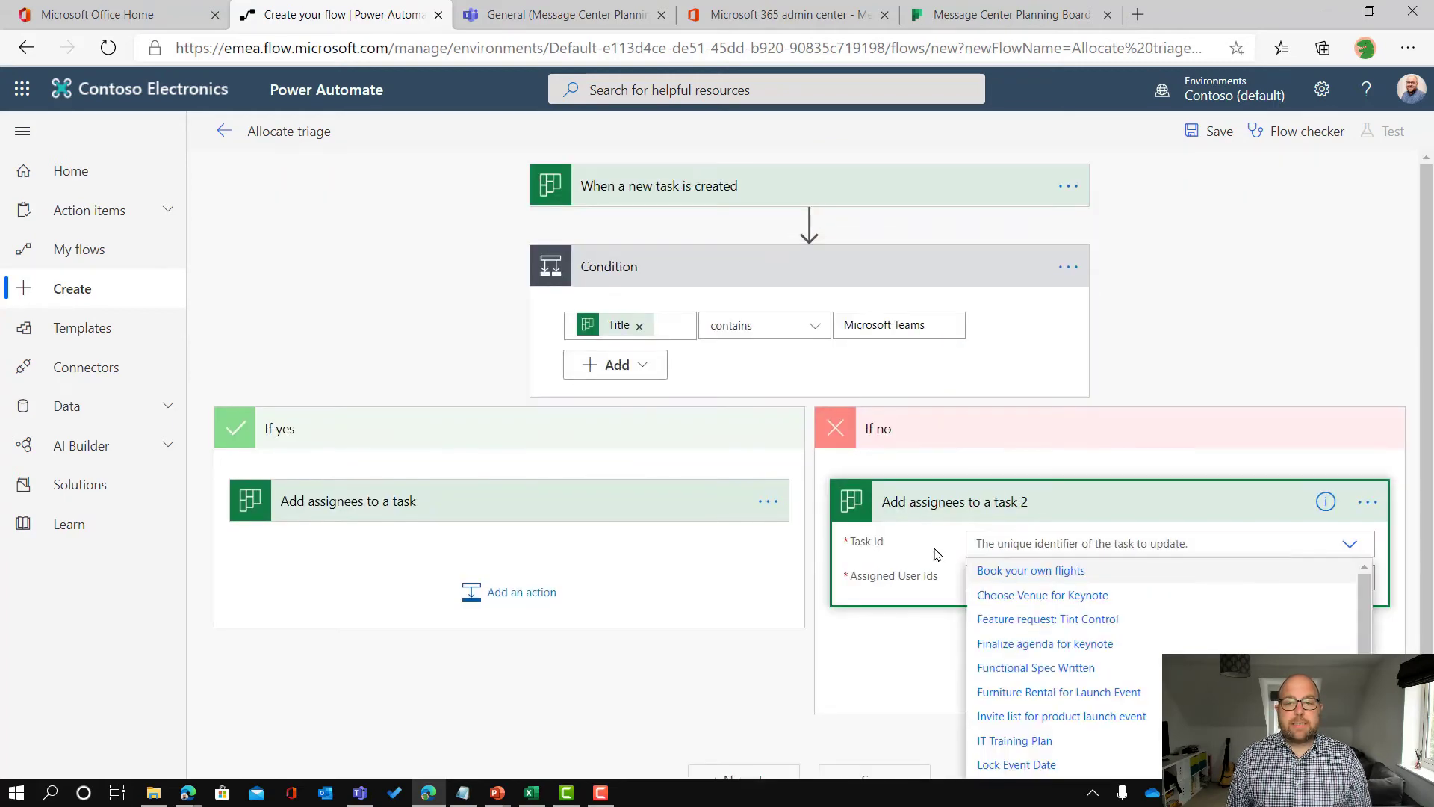
scroll(923, 575, down, 1)
scroll(1053, 672, down, 2)
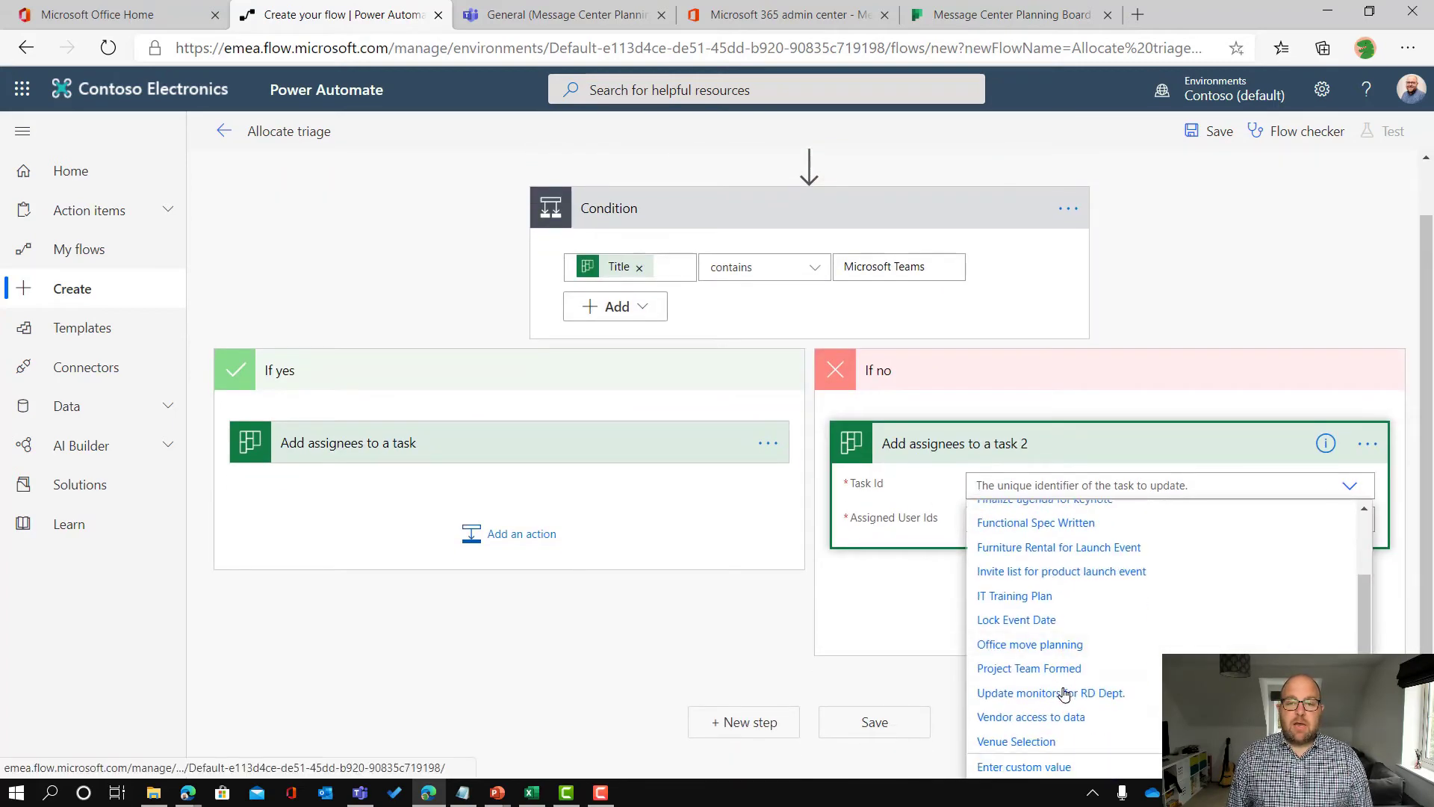
click(1019, 769)
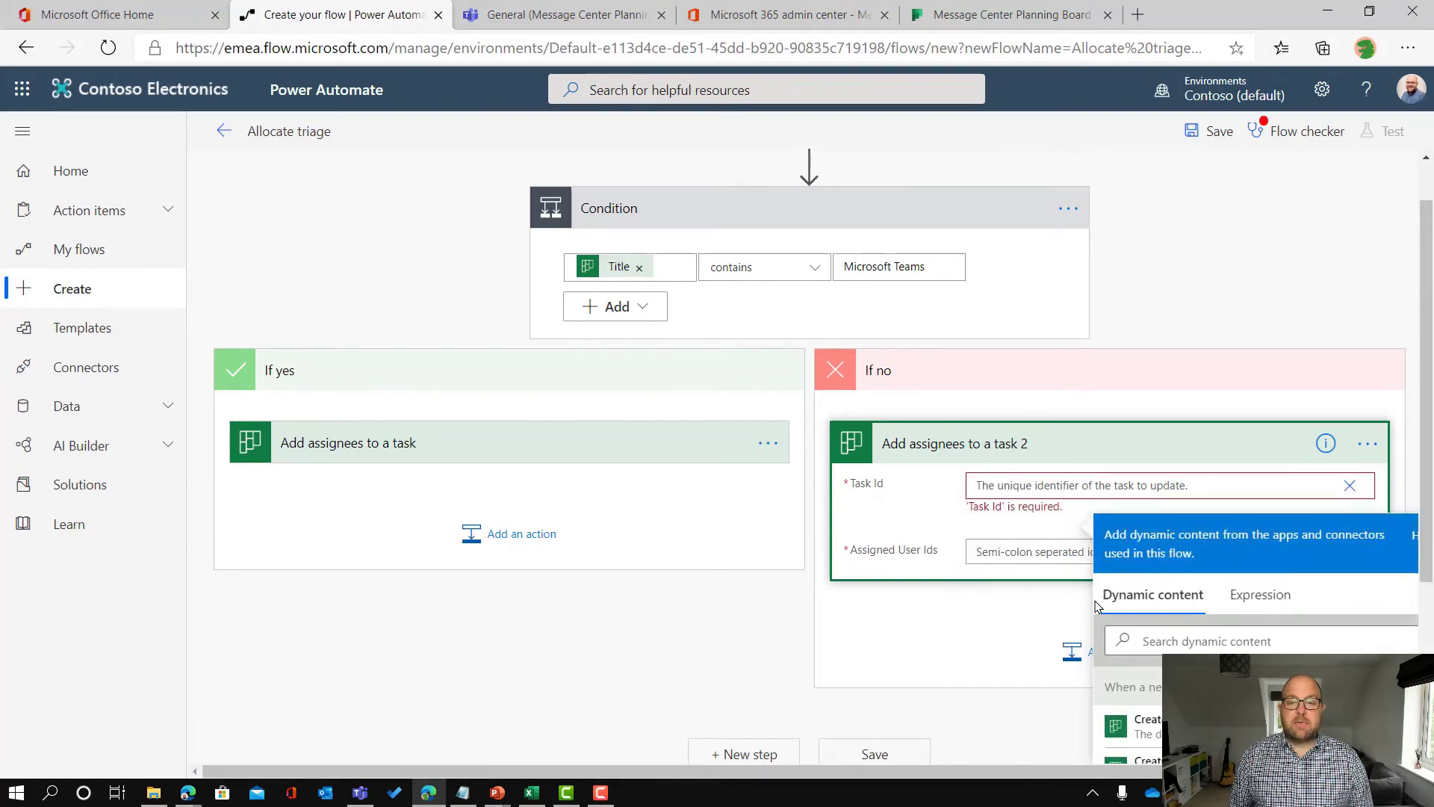
scroll(1190, 640, down, 3)
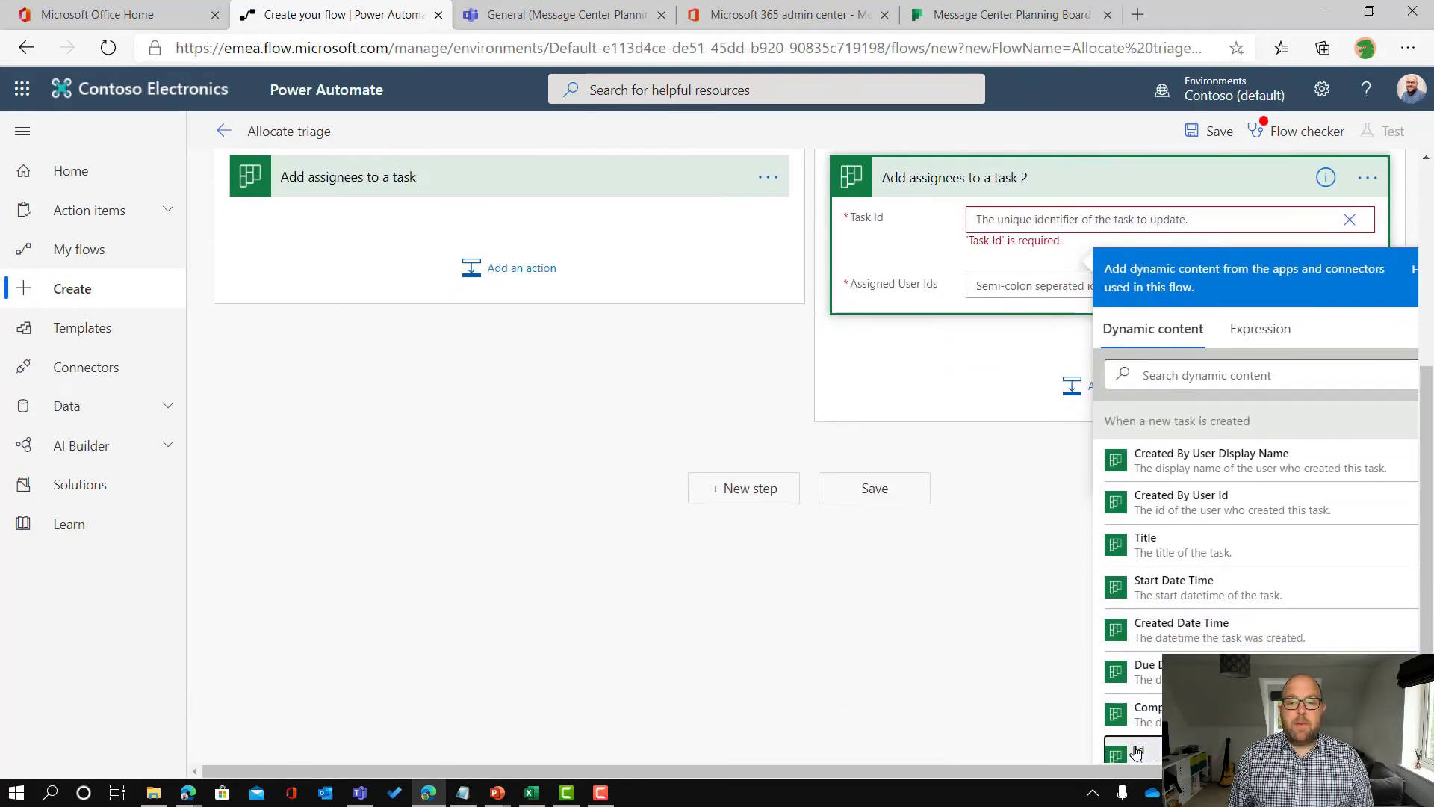
click(1140, 751)
click(982, 283)
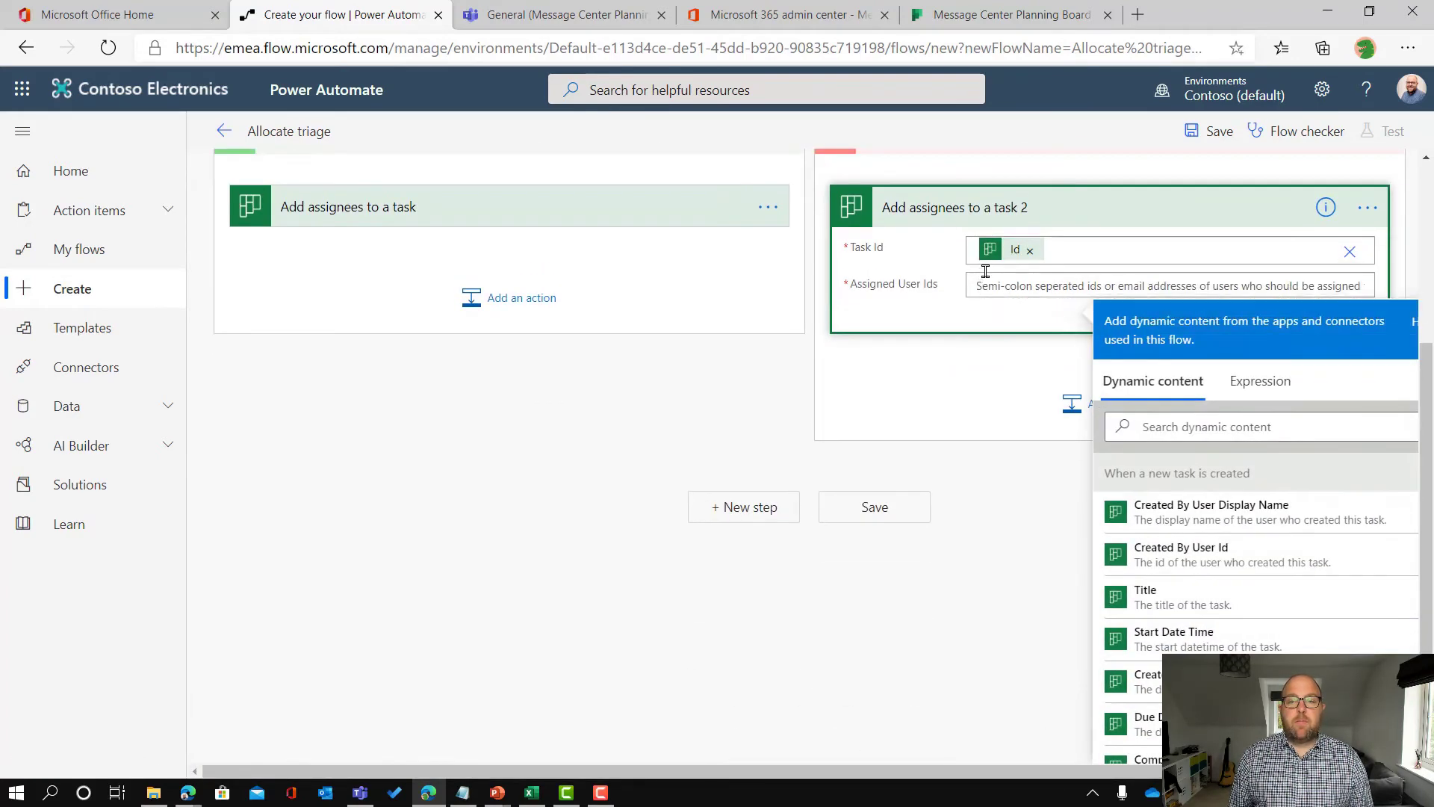
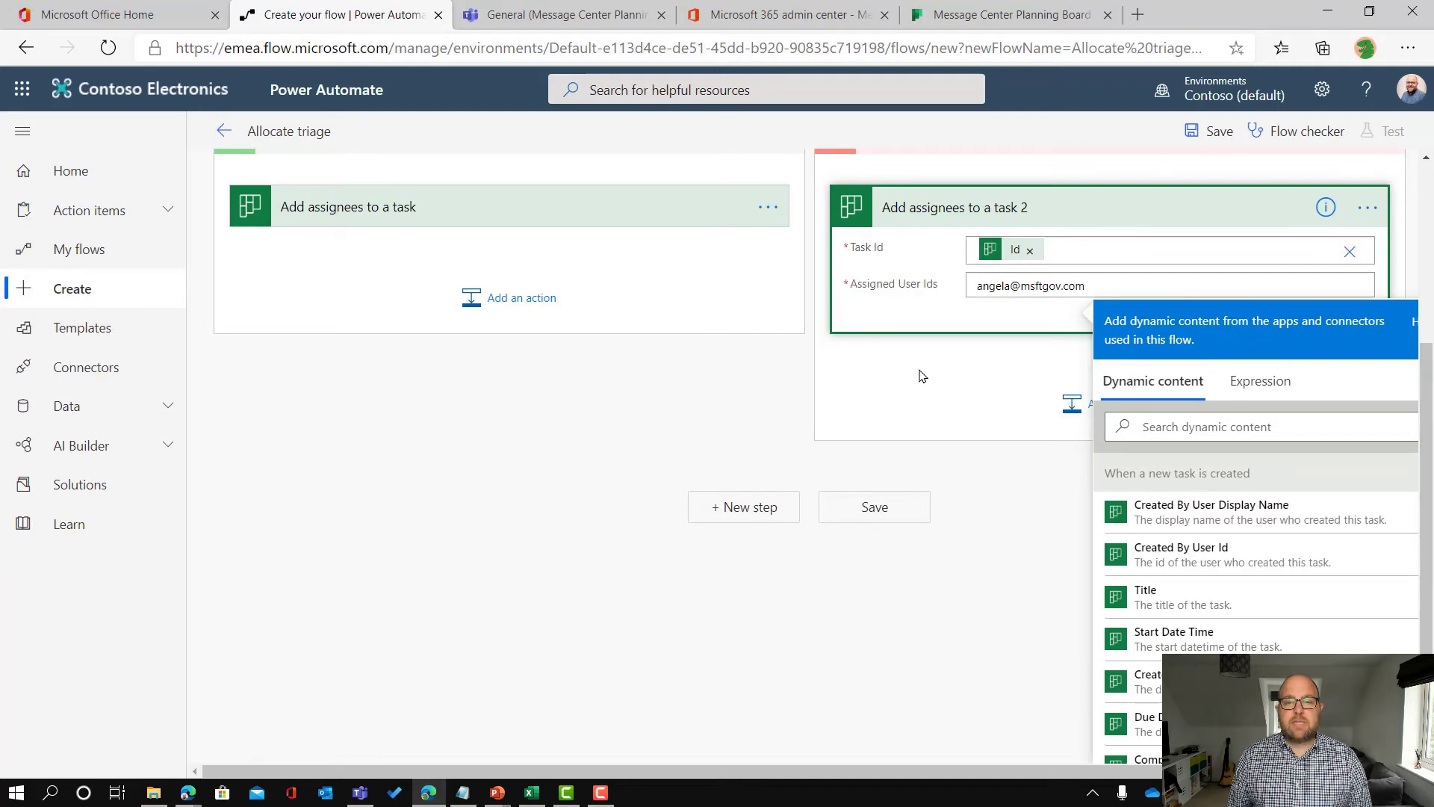
click(922, 376)
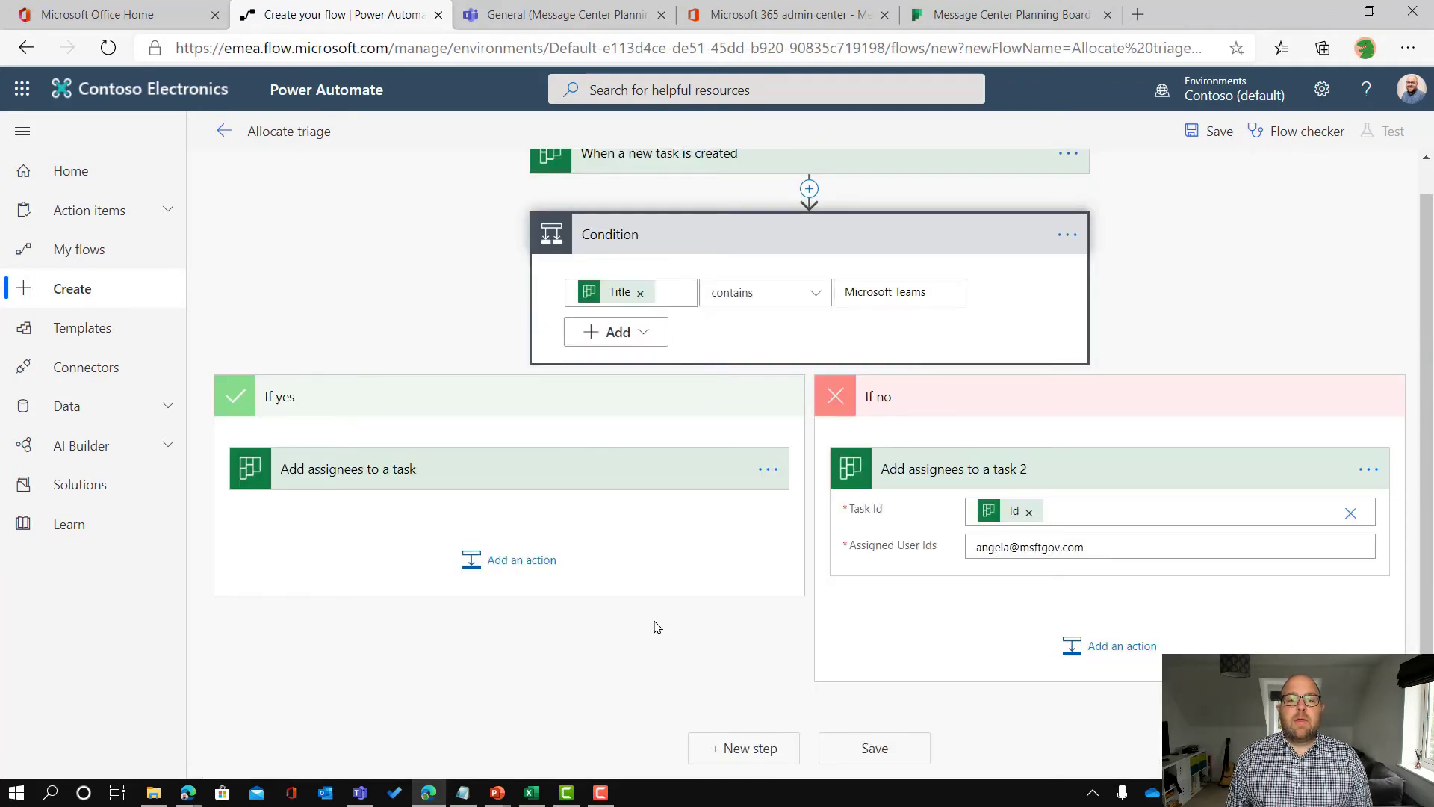
Step: Save the Allocate triage flow with its Microsoft Teams condition and both assignment branches
click(871, 741)
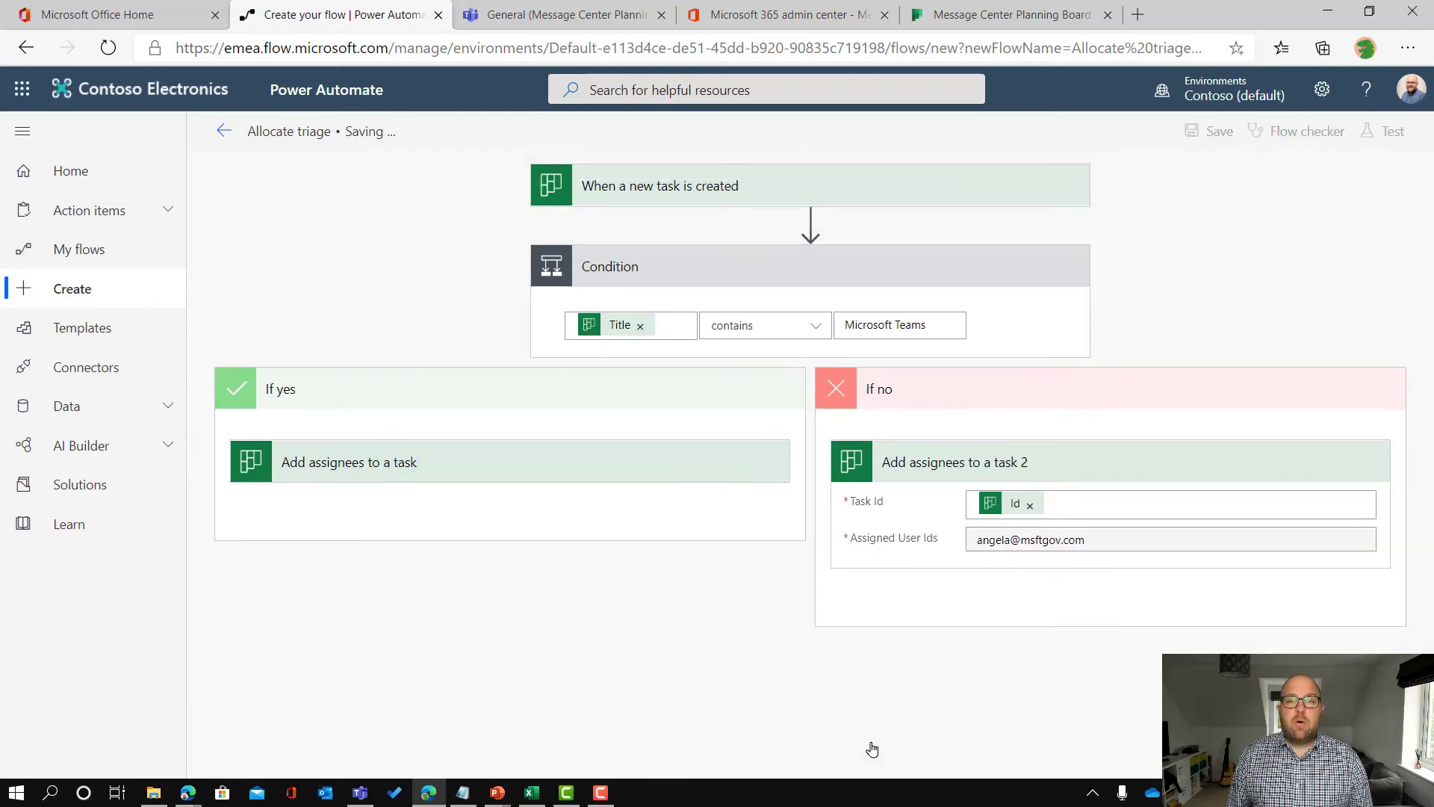